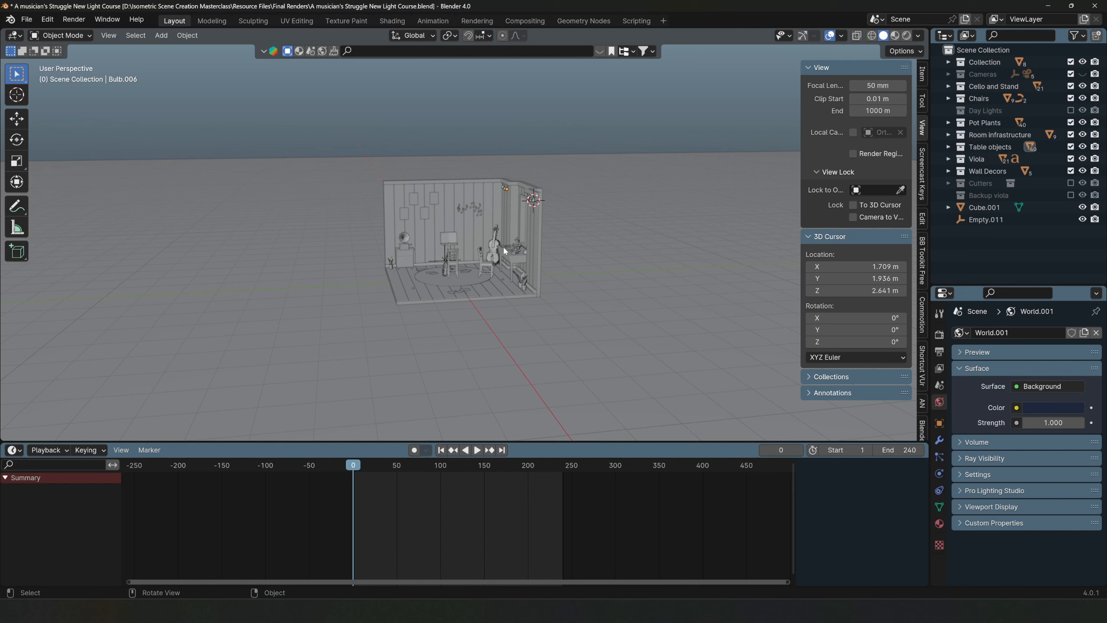
Step: Add a sun light and move it above the room, to about X 0.8 m, Y 0.13 m, Z 5.5 m
key(shift+a)
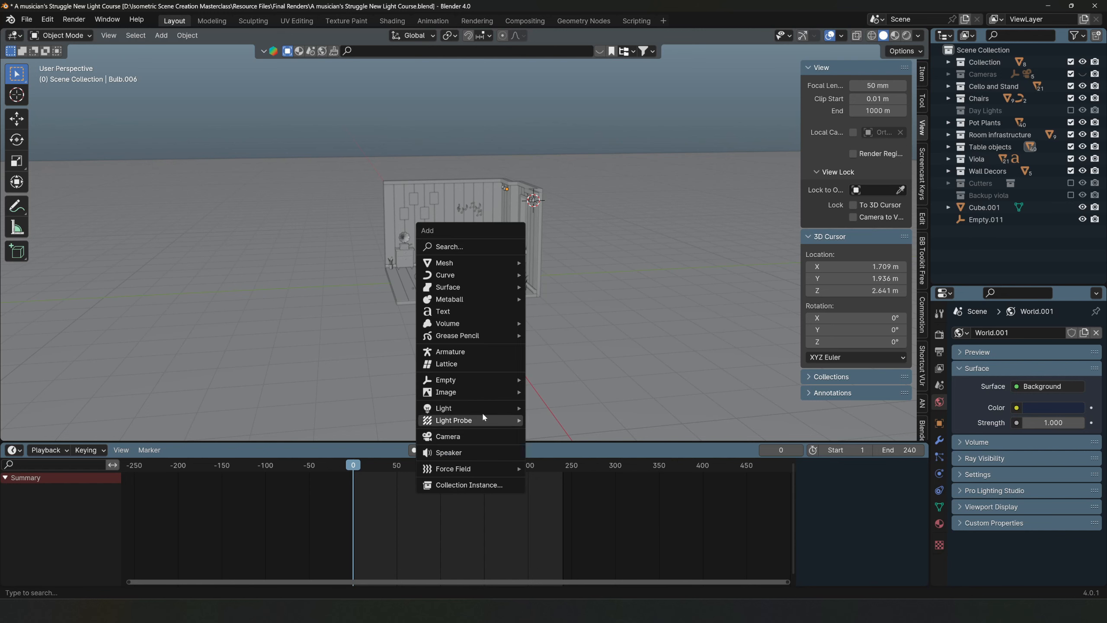
mouse_move(481, 409)
click(556, 420)
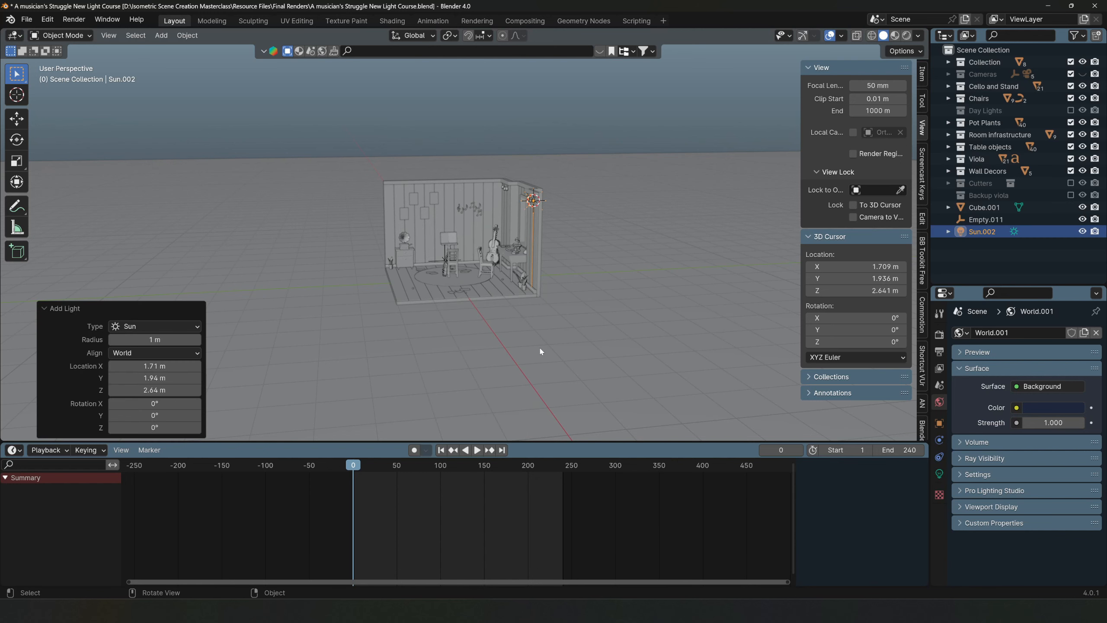
key(g)
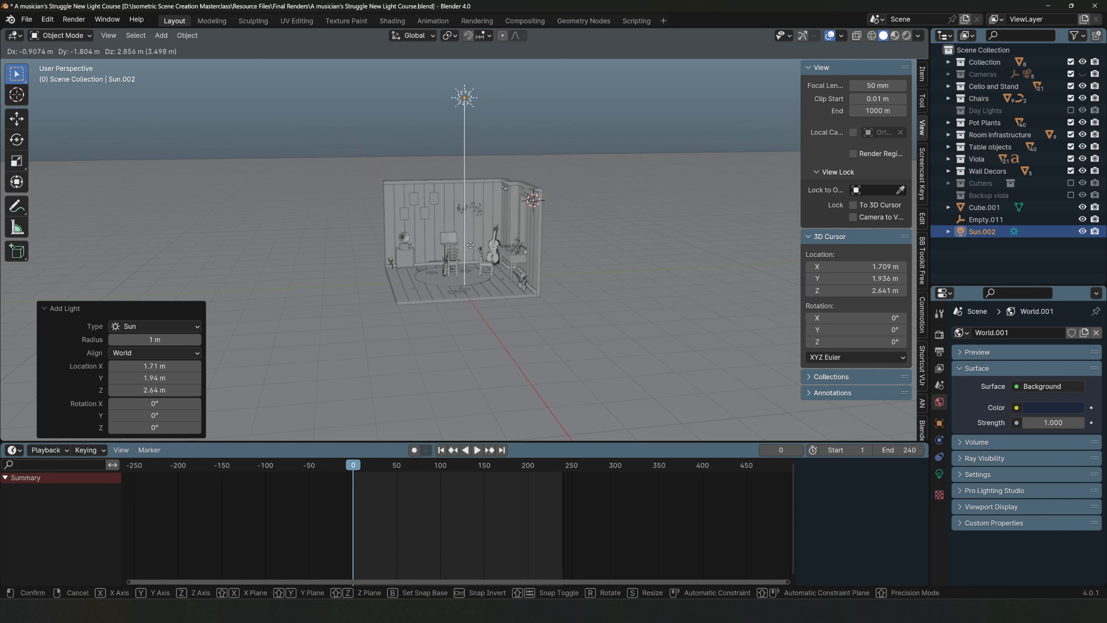
click(471, 247)
click(473, 244)
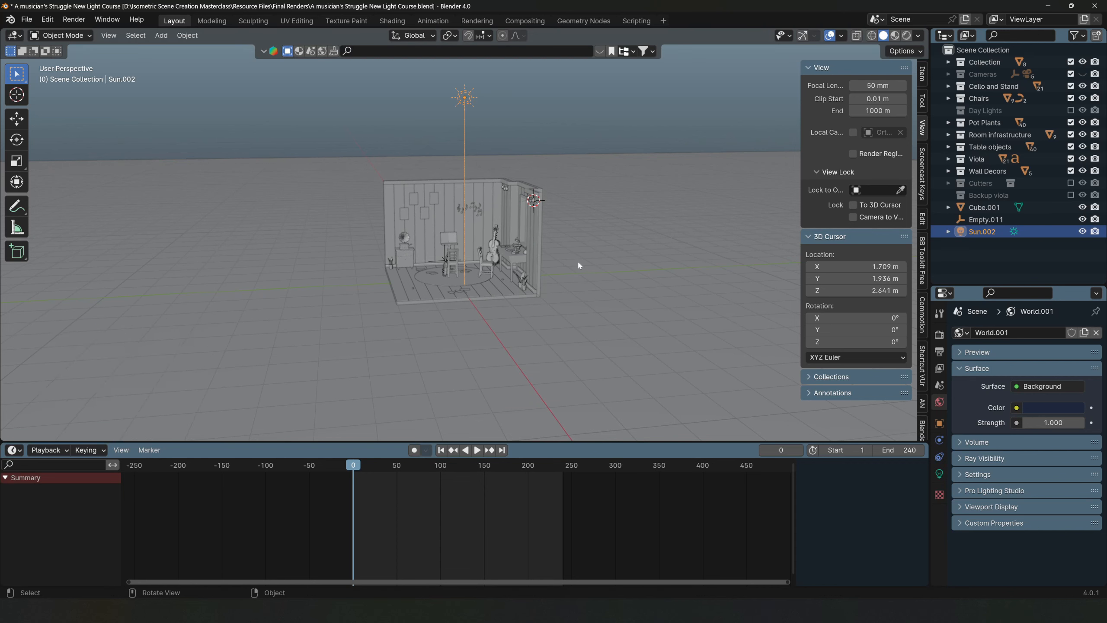
Step: Rotate the sun light by -60° around the global X axis
text(r)
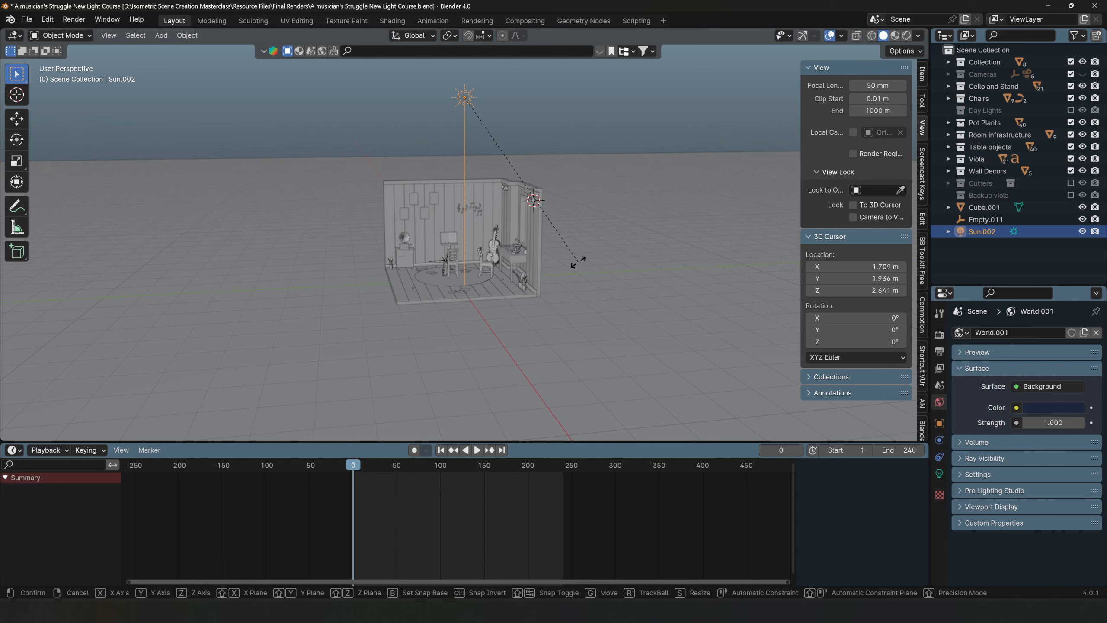
text(x)
text(60)
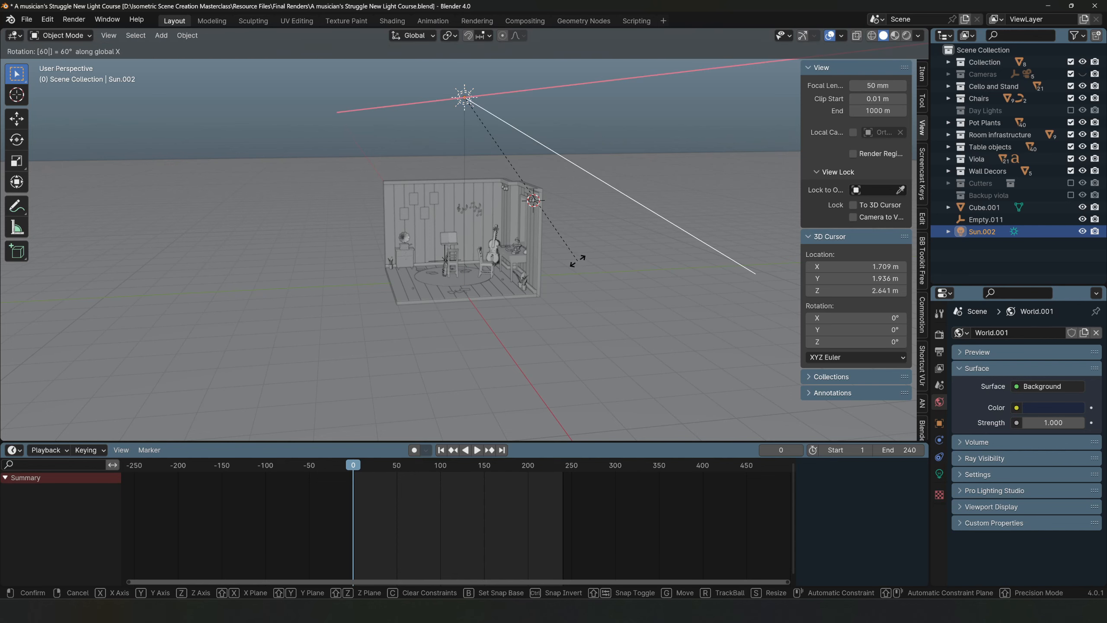
key(minus)
key(Return)
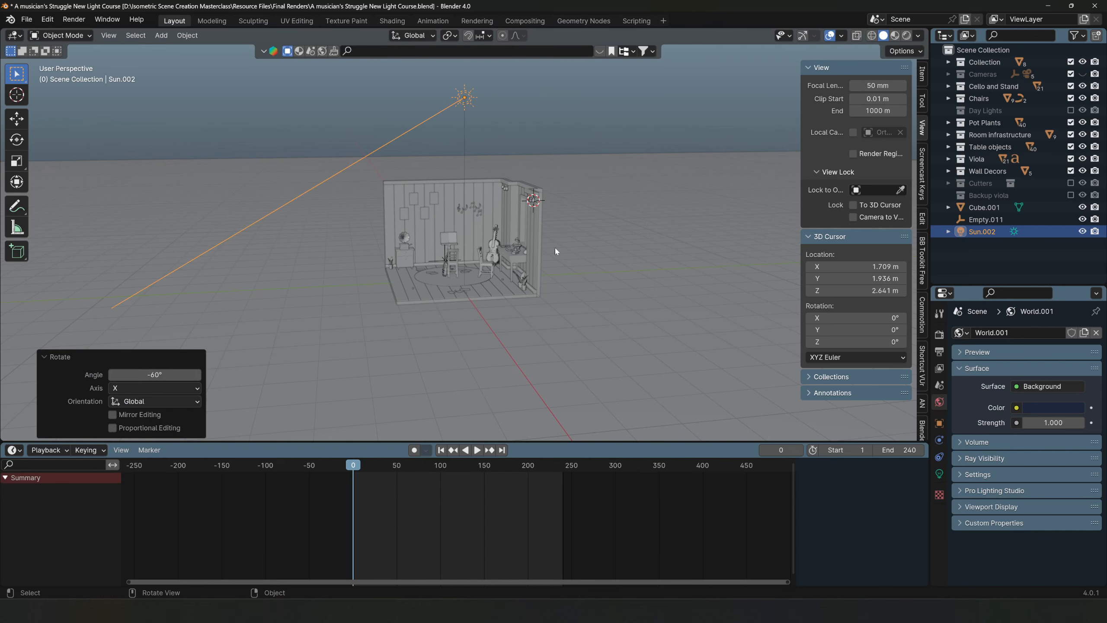
Step: Set the sun light's colour to the pale blue hex value A9BEFF
middle_drag(555, 248, 514, 218)
scroll(512, 259, down, 4)
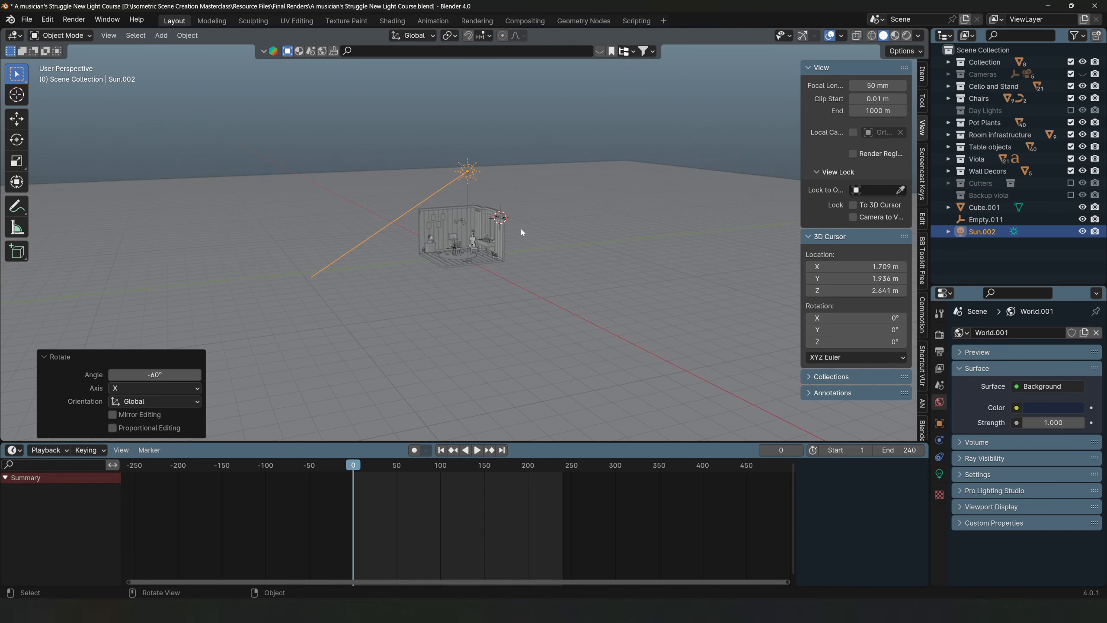
click(939, 473)
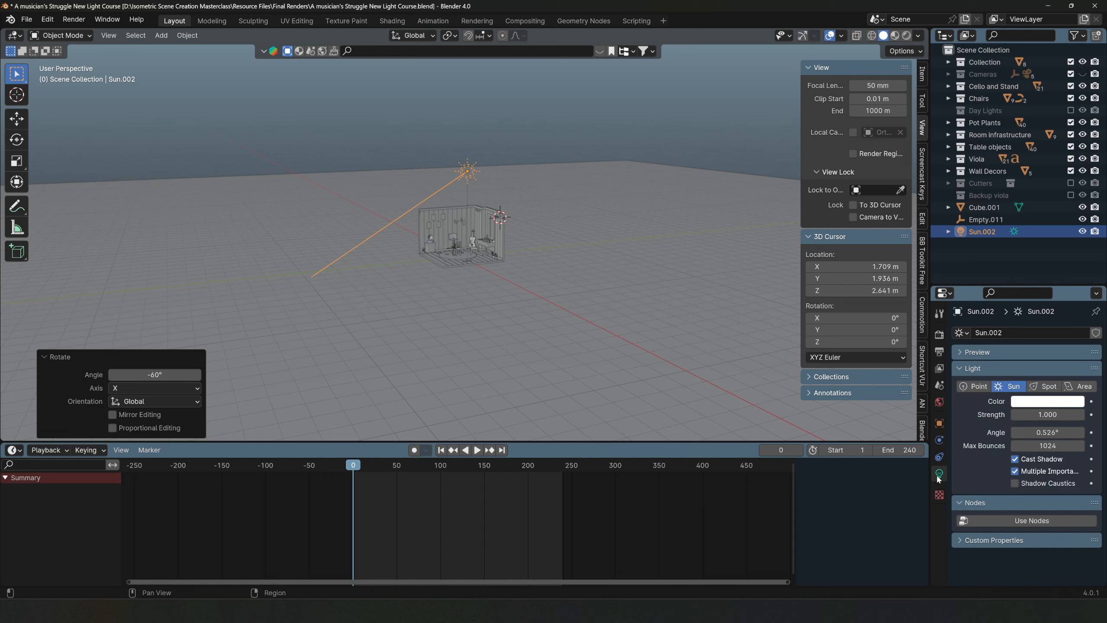
click(1039, 402)
click(1017, 359)
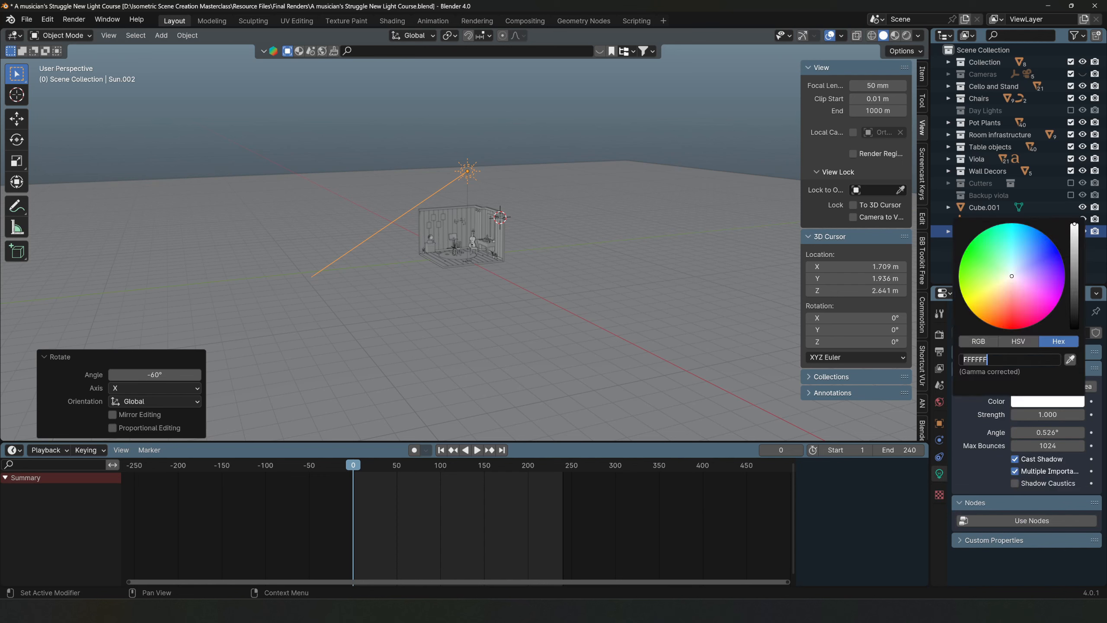
key(BackSpace)
text(a9b)
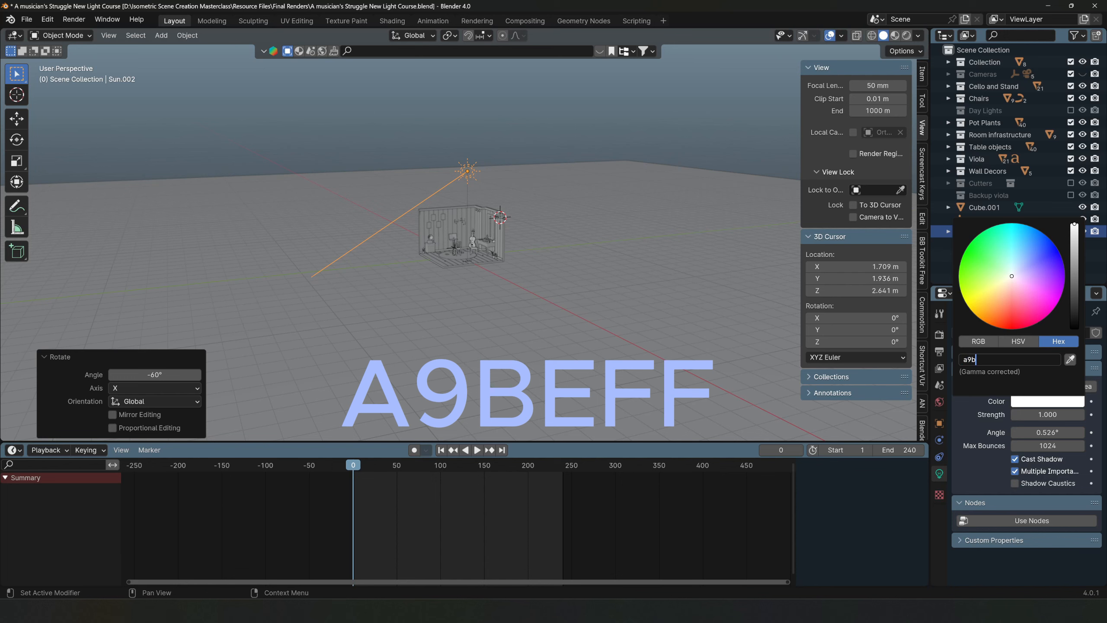
text(eff)
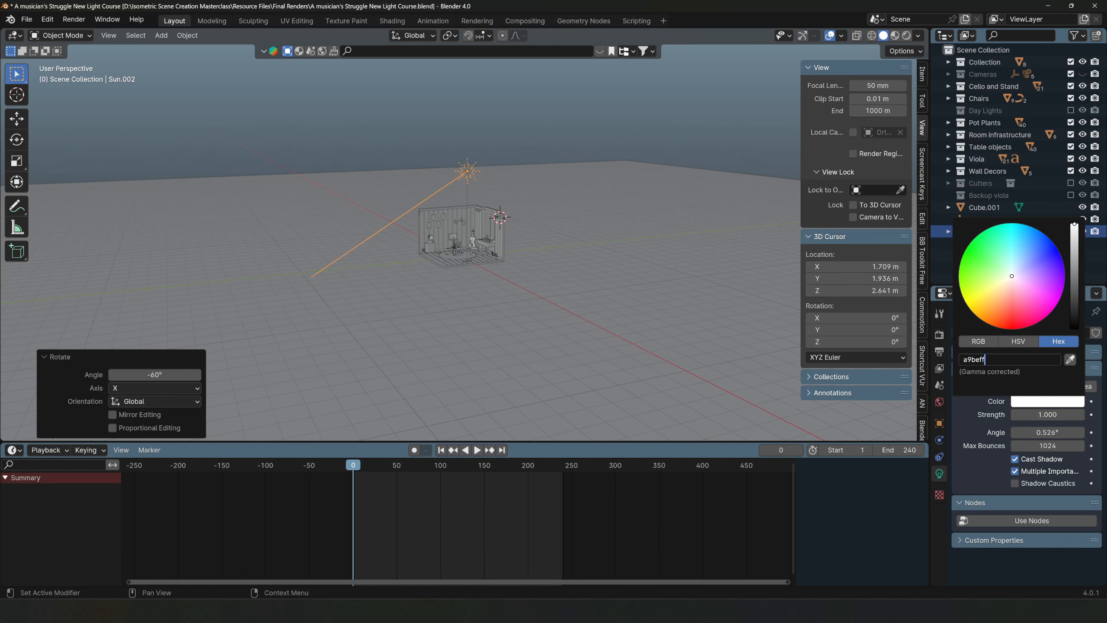
key(Return)
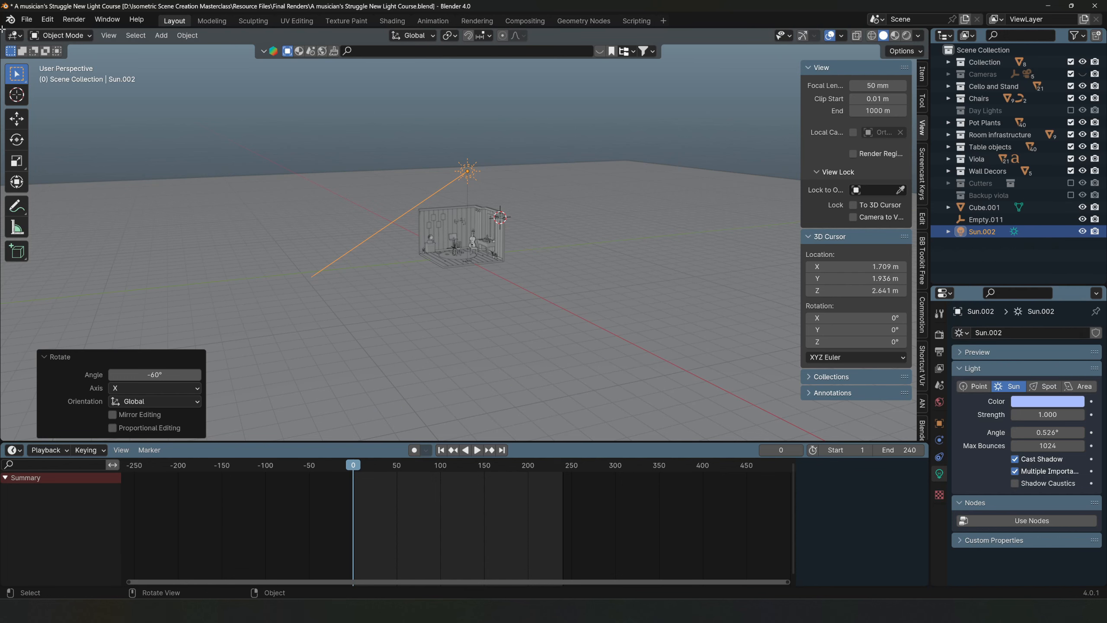
Step: Split the 3D viewport into two side-by-side views and show one as a rendered preview through the camera
drag(2, 29, 501, 138)
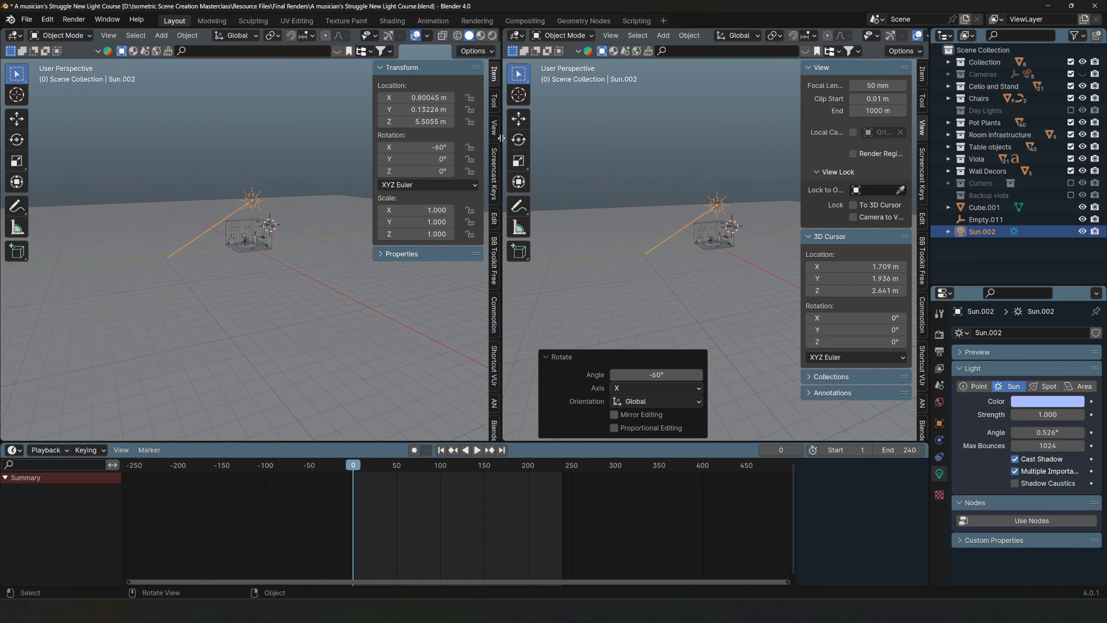
click(481, 35)
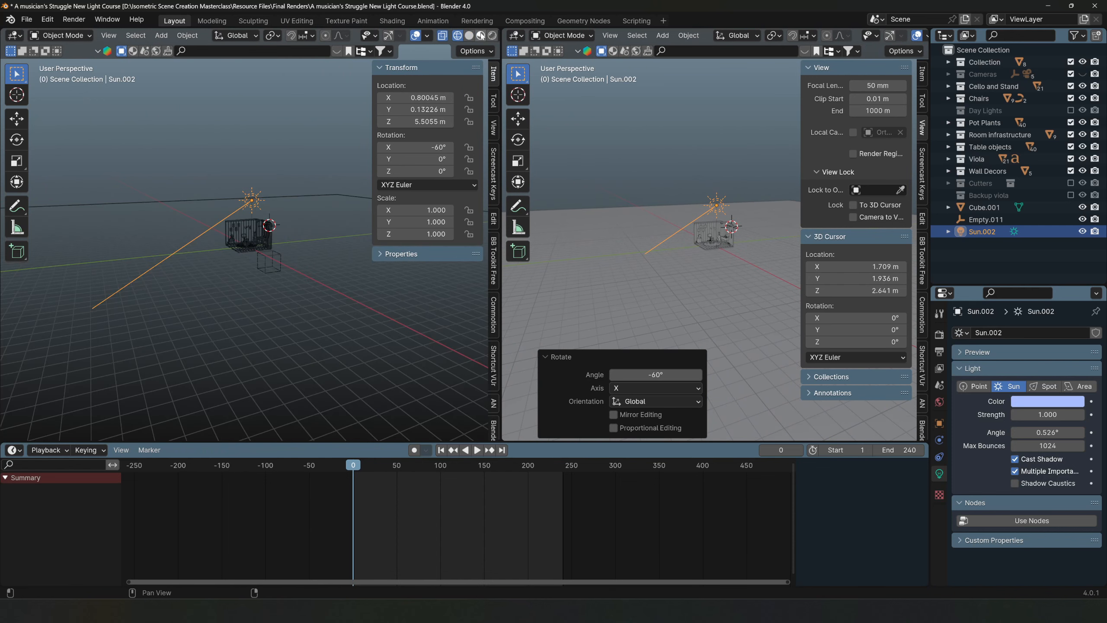
click(492, 36)
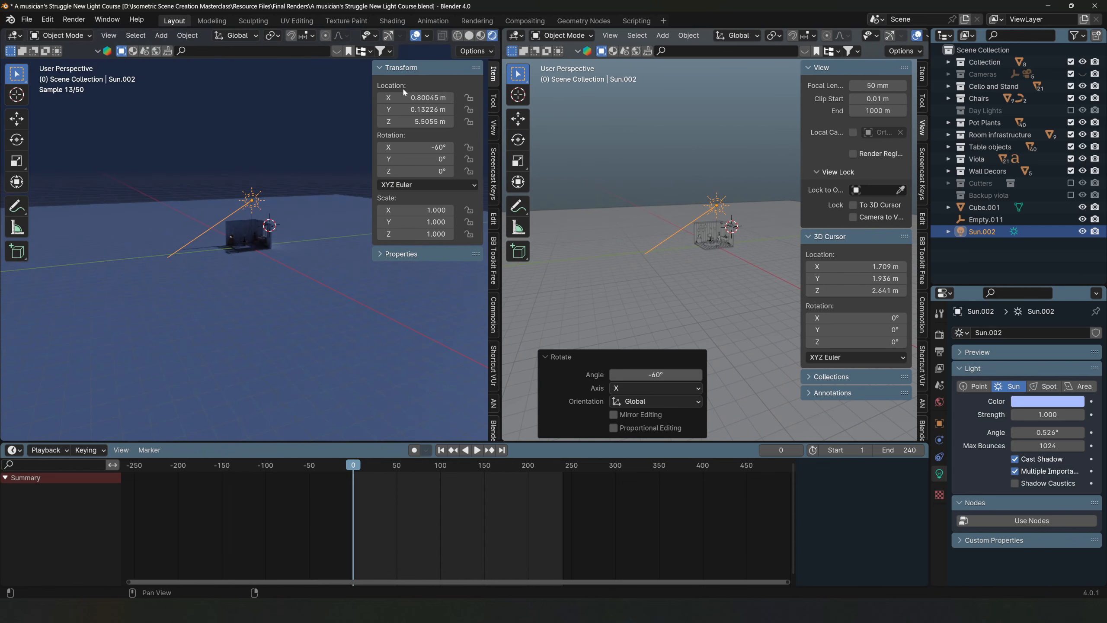
key(KP_0)
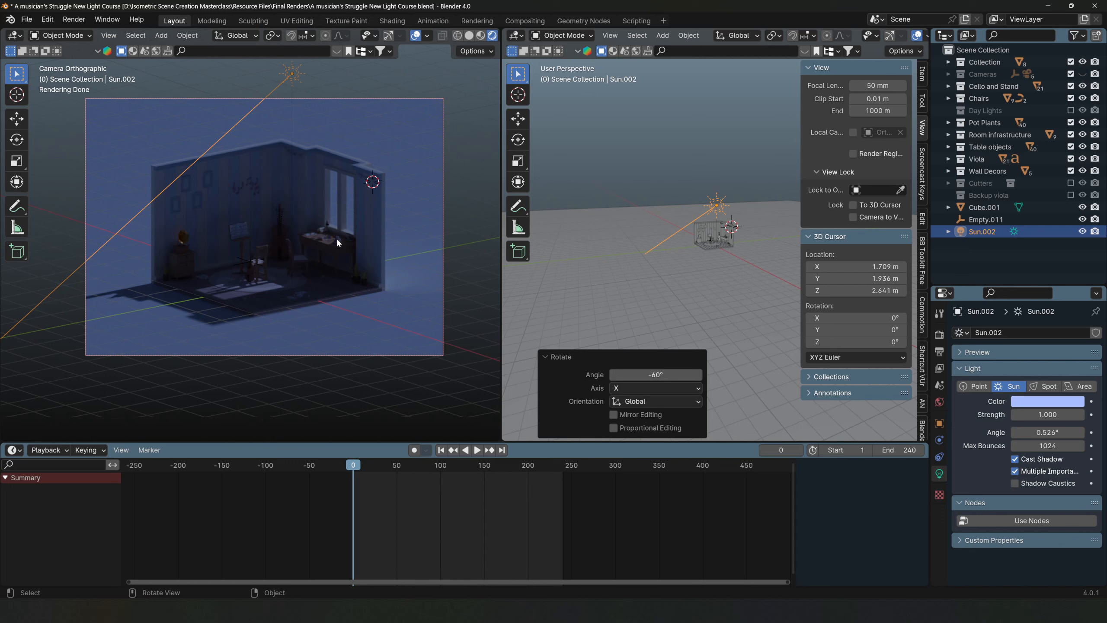
Step: Set the sun light's strength to 0.4 and hide the overlays in the rendered camera view
click(1048, 415)
text(0.4)
key(Return)
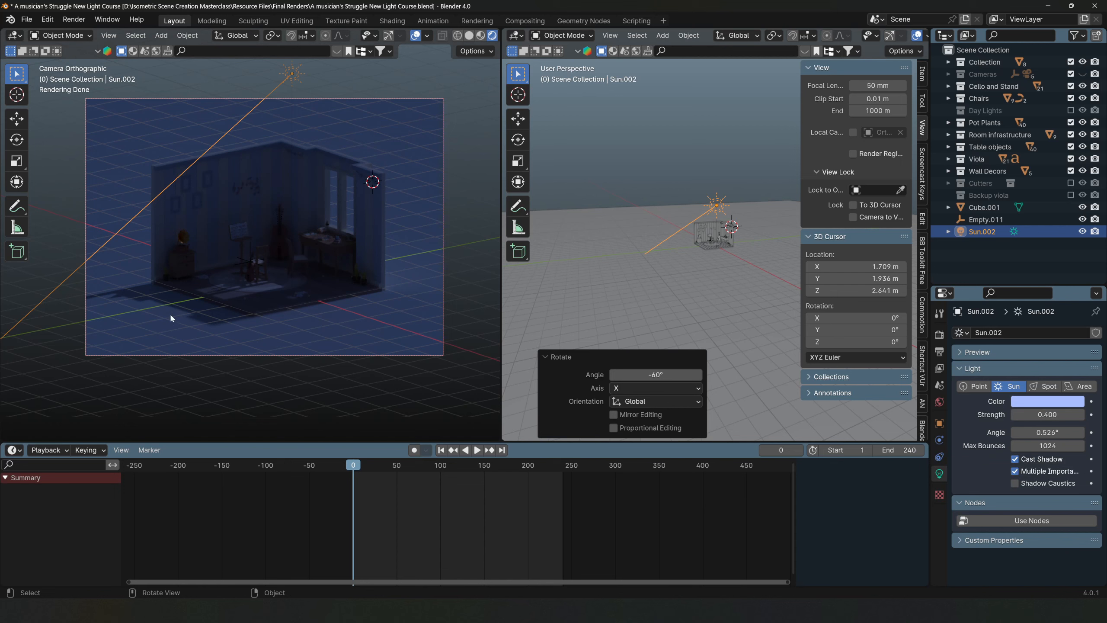
click(414, 35)
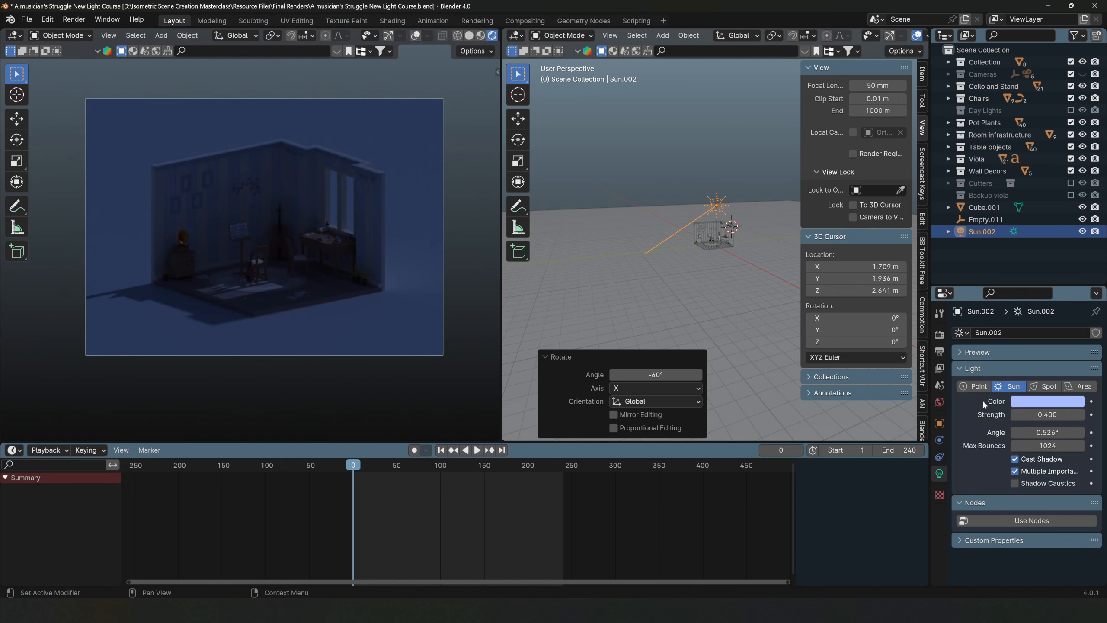
Step: Set the sun light's angle to 5.67°
click(1047, 431)
text(5.67)
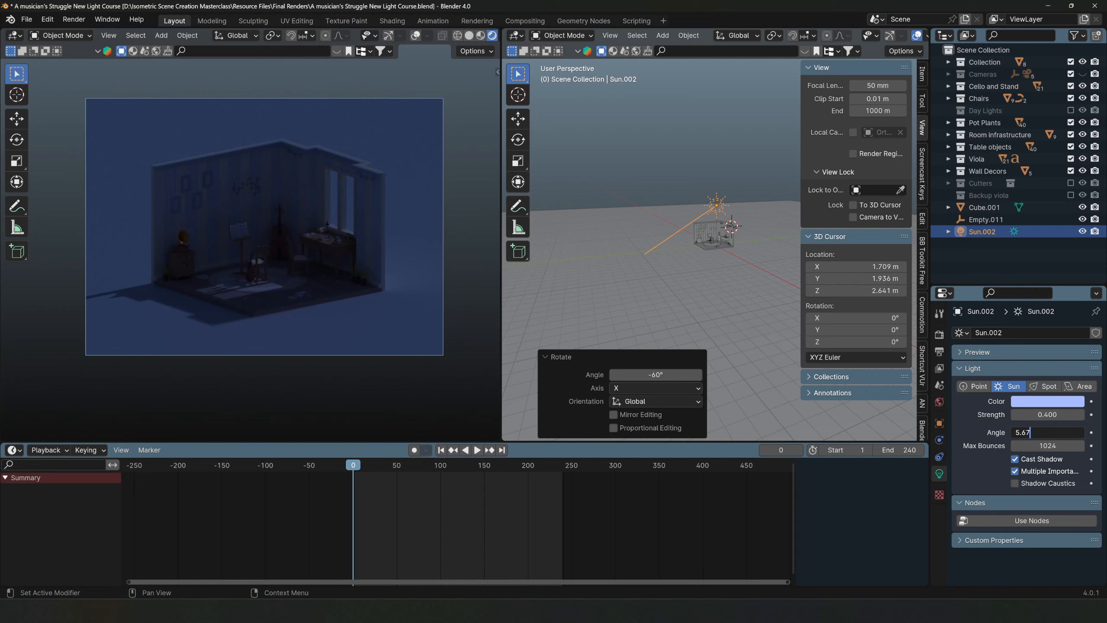
key(Return)
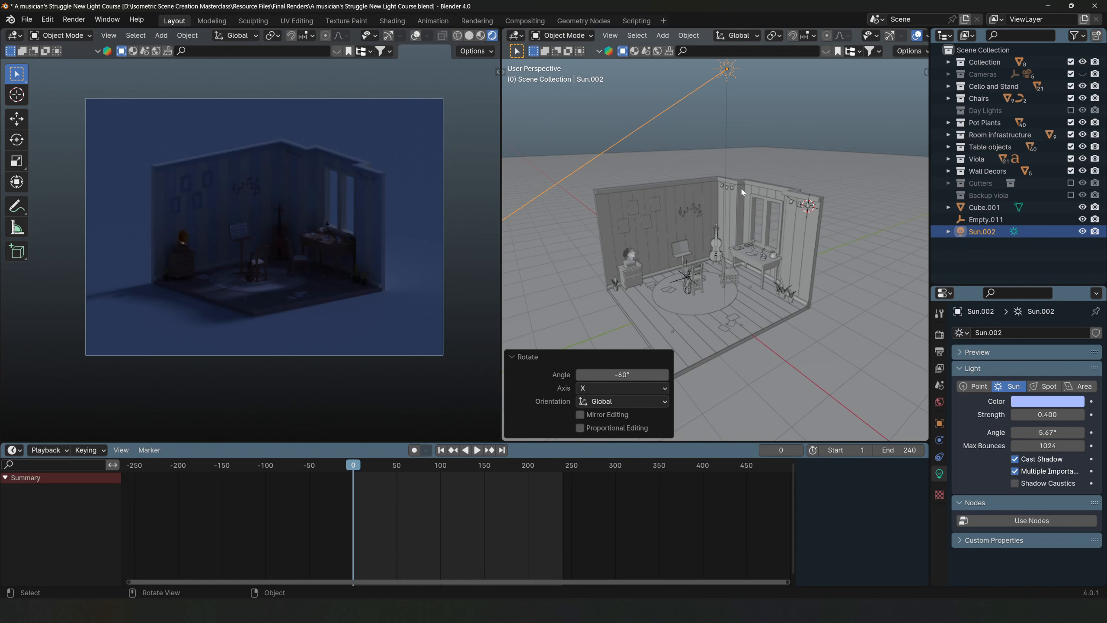
Step: Select the whole spiral filament mesh inside the middle bulb of the string lights beside the window, in Edit Mode
scroll(741, 192, up, 10)
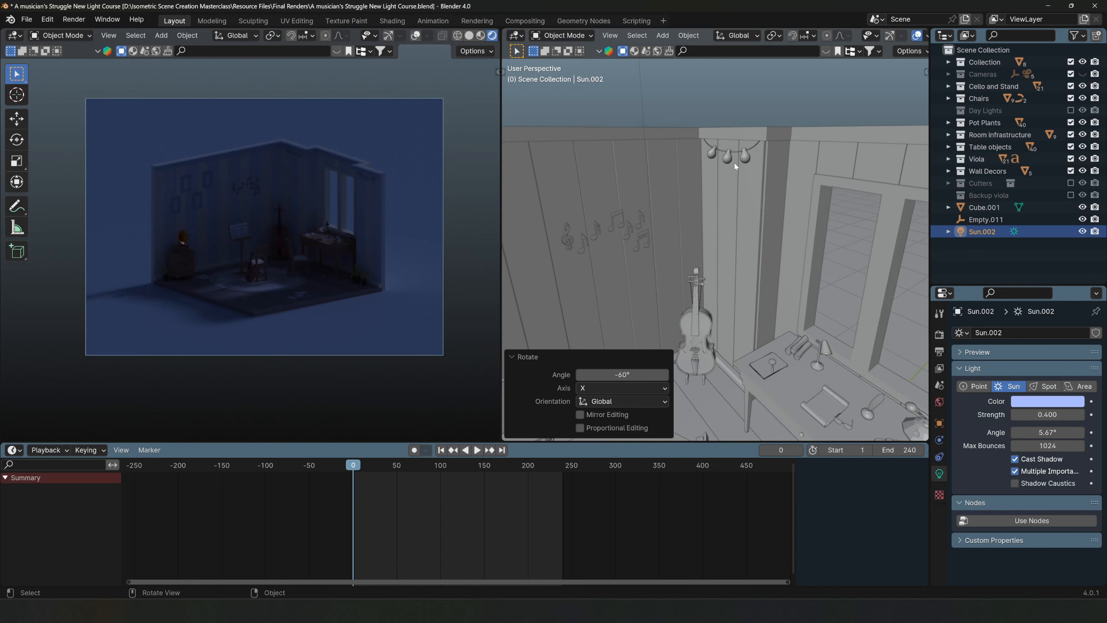
shift+middle_drag(735, 161, 641, 171)
shift+middle_drag(767, 211, 620, 174)
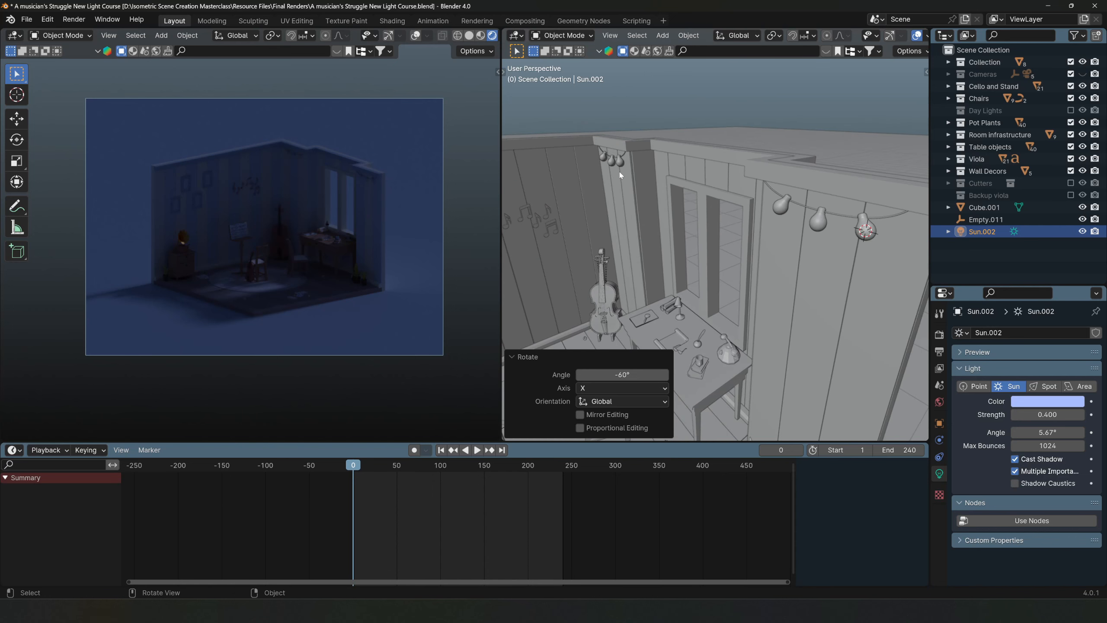
click(864, 225)
key(KP_Decimal)
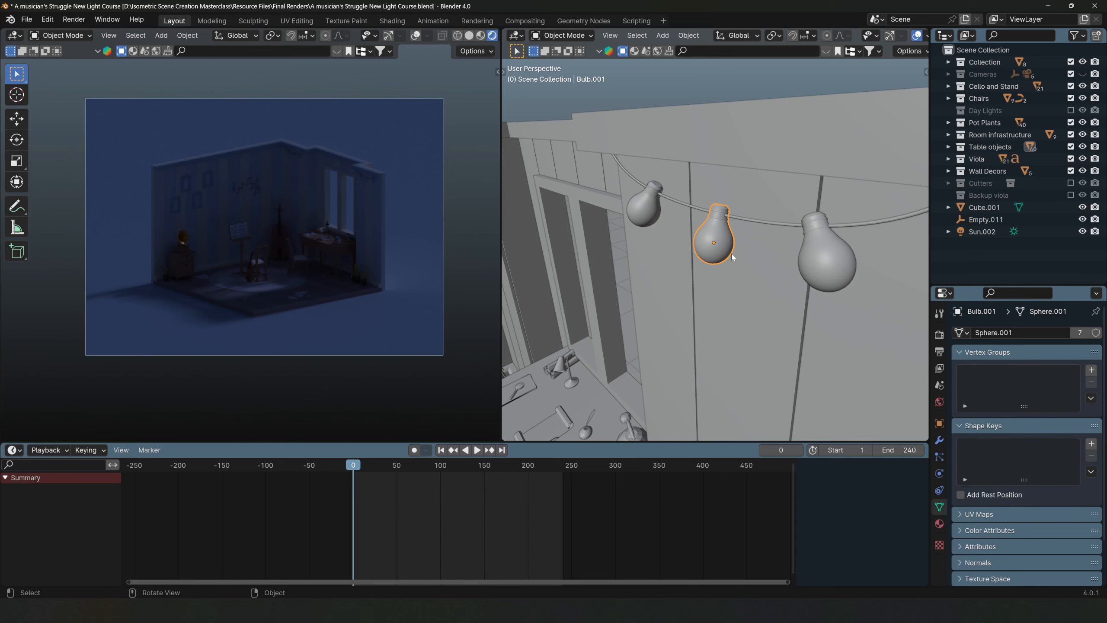
key(Tab)
scroll(740, 245, up, 8)
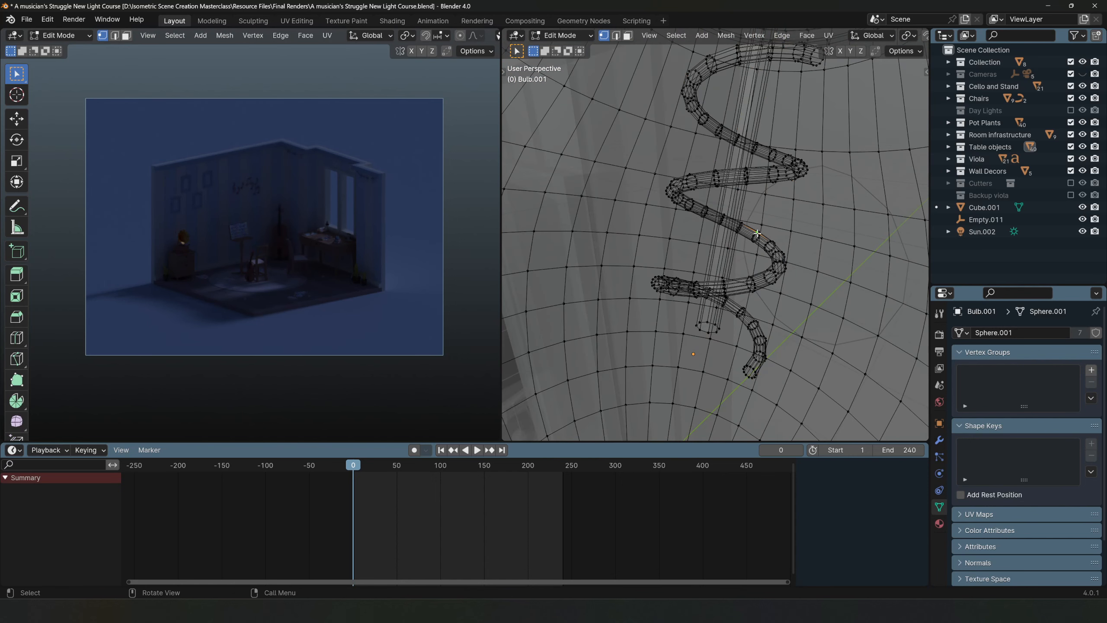
key(l)
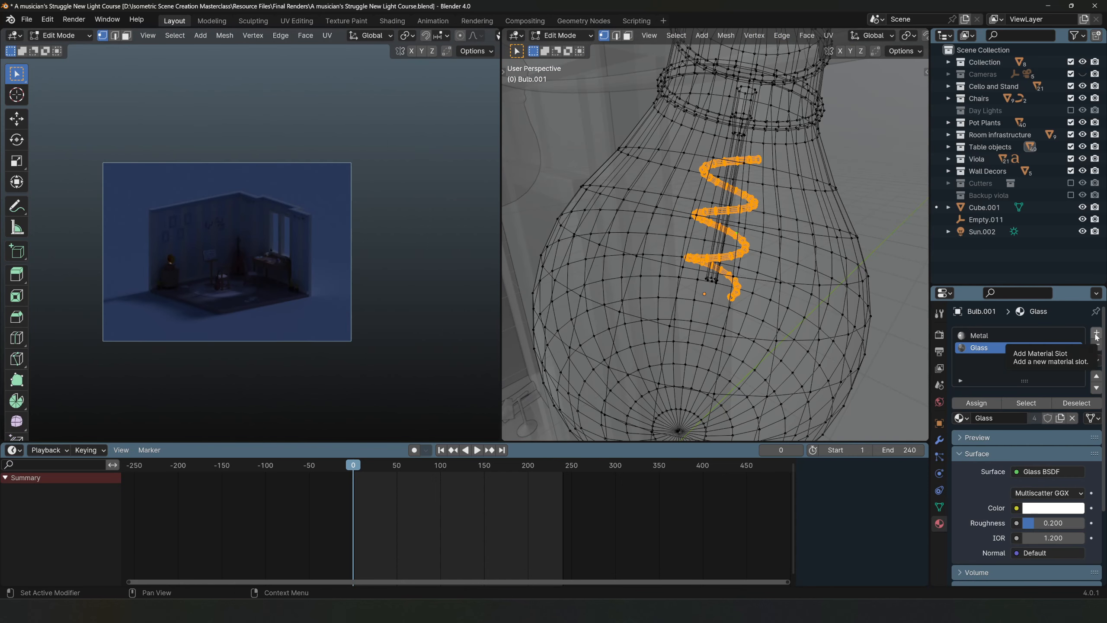
Step: Add a third material slot to the bulb with a new material named "Emission Blub"
click(1096, 334)
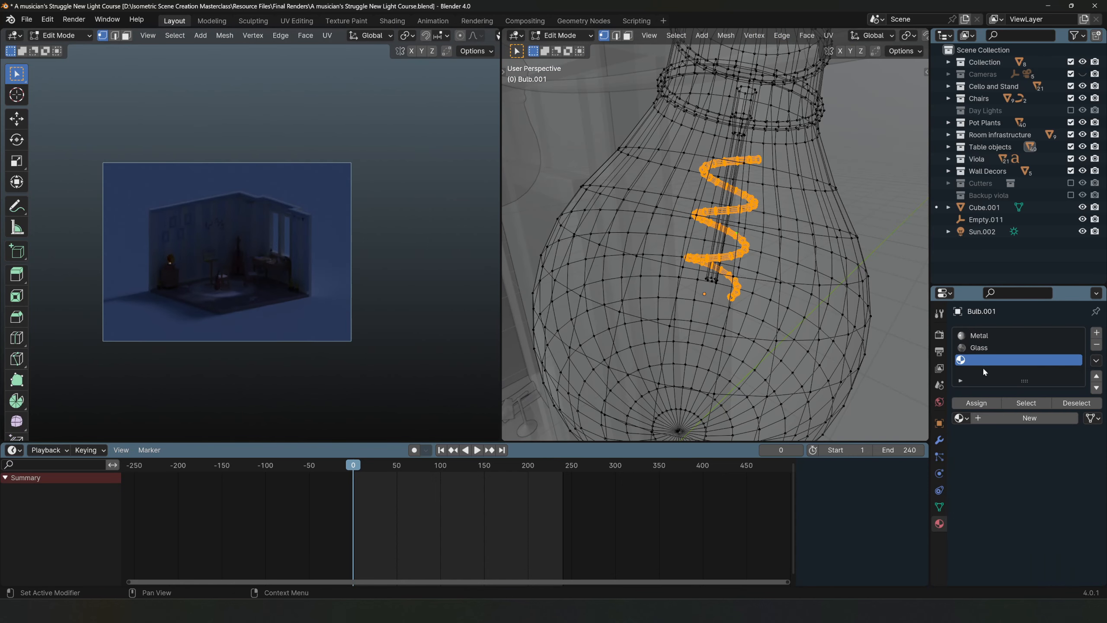
click(1025, 418)
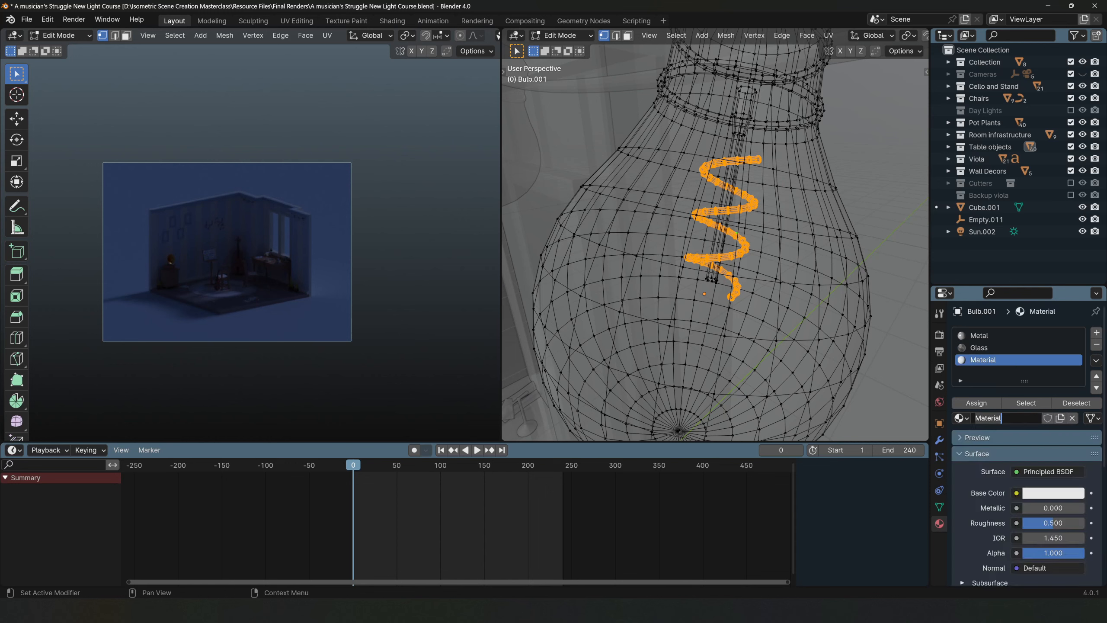
key(BackSpace)
text(Emission Blub)
key(Return)
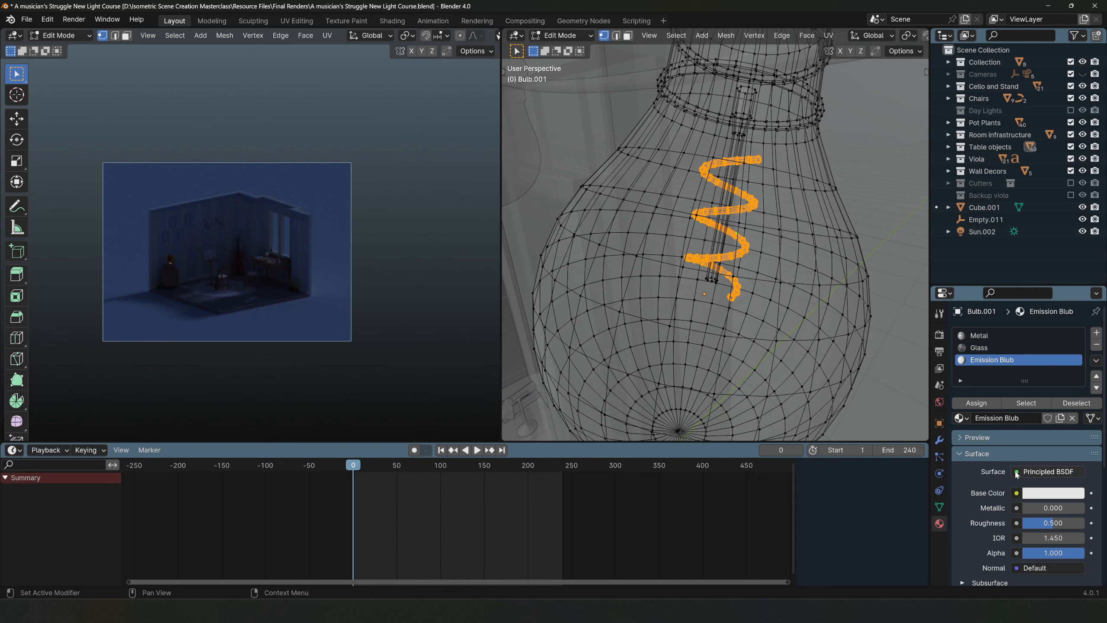
Step: Change the Emission Blub material's surface to an Emission shader with a warm orange-yellow colour
click(1043, 471)
click(939, 235)
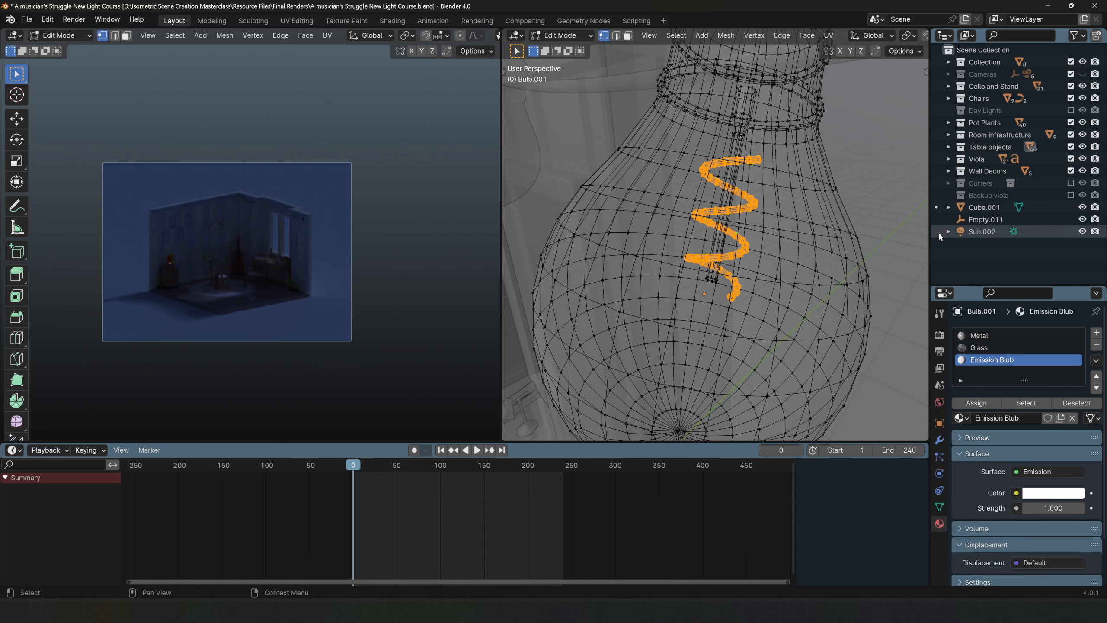
click(1044, 494)
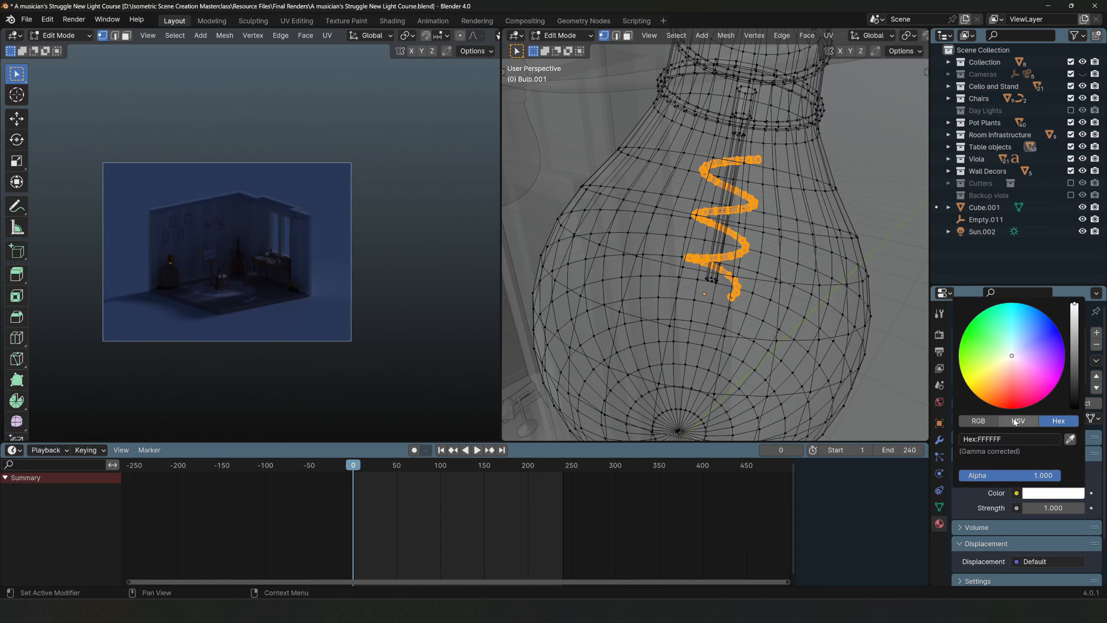
click(992, 385)
Step: Add a point light and move it onto the string-light bulb nearest the window, about 1.15 m along X
key(shift+a)
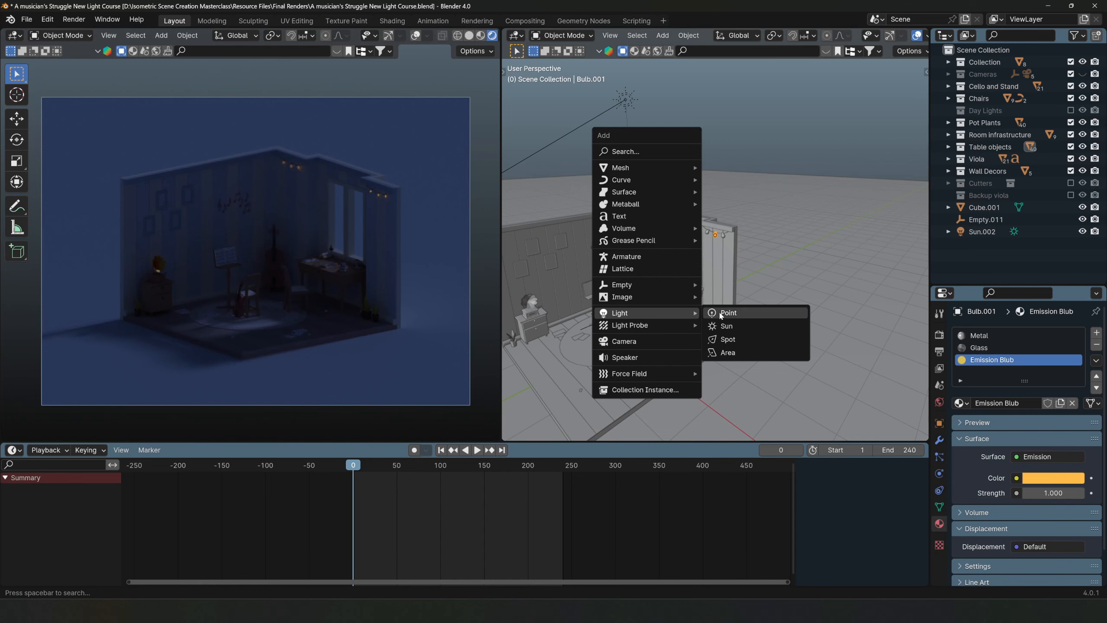
click(736, 312)
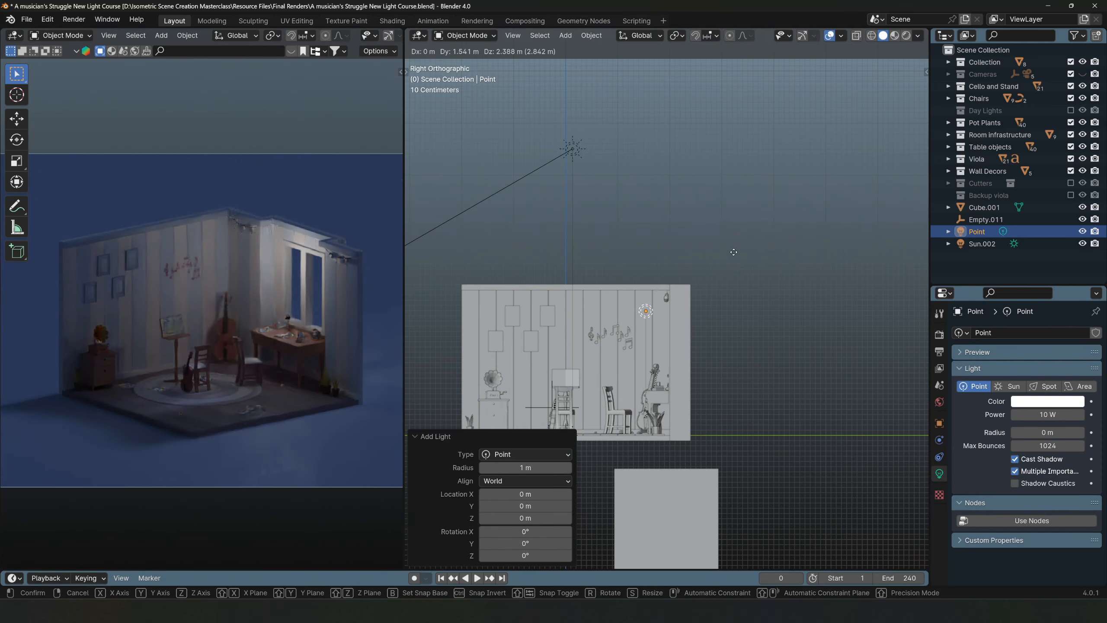
click(728, 259)
middle_drag(728, 259, 630, 335)
key(KP_1)
scroll(630, 333, up, 2)
key(g)
click(754, 332)
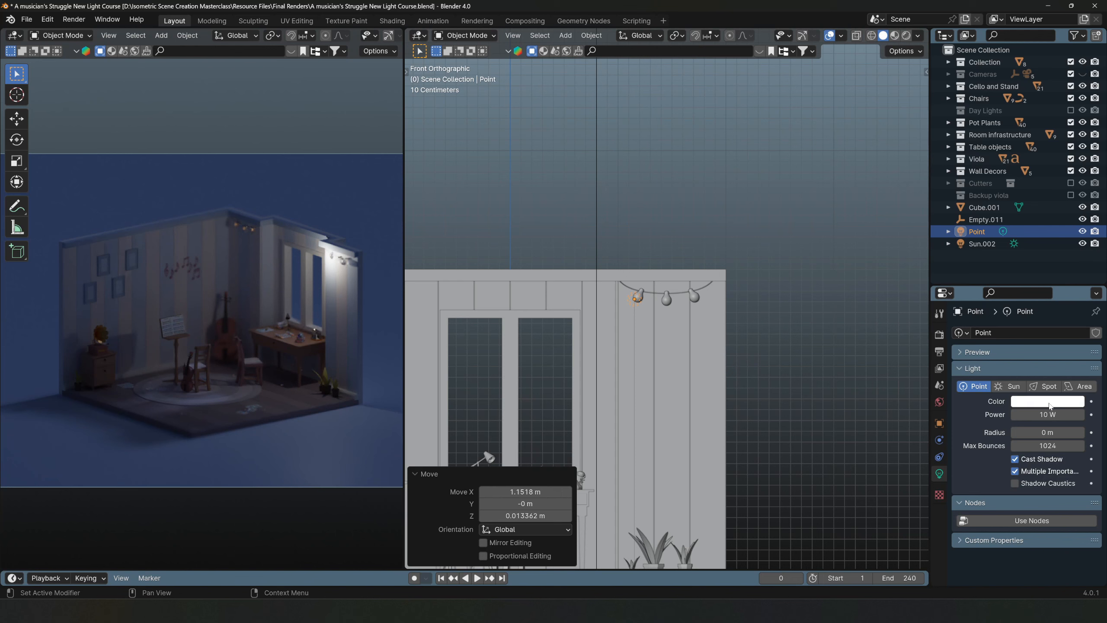
Step: Set the point light's colour to the warm yellow hex value FFCC6A
click(1048, 402)
click(995, 302)
drag(995, 301, 992, 300)
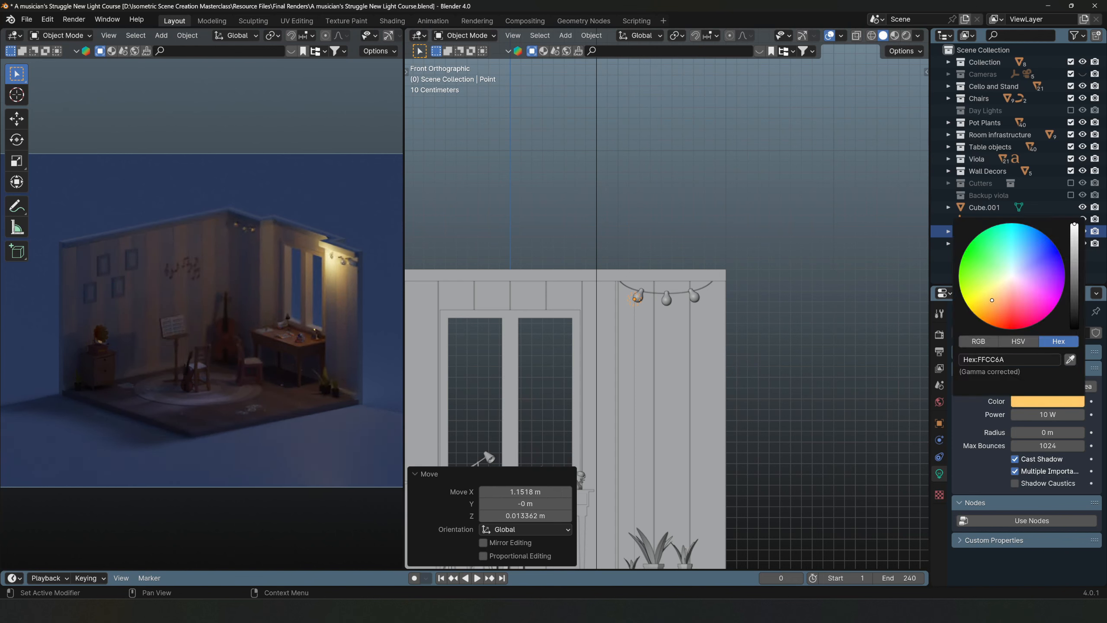
Step: Set the point light's colour to the hex value FFC96D
click(1047, 401)
click(1011, 359)
text(FFC96D)
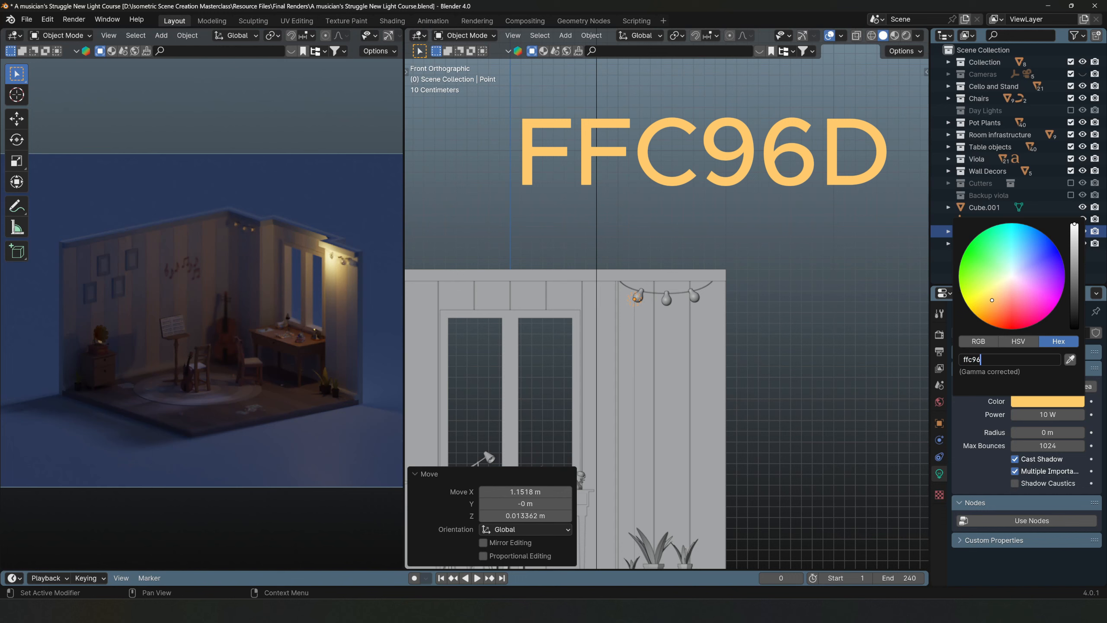
key(Return)
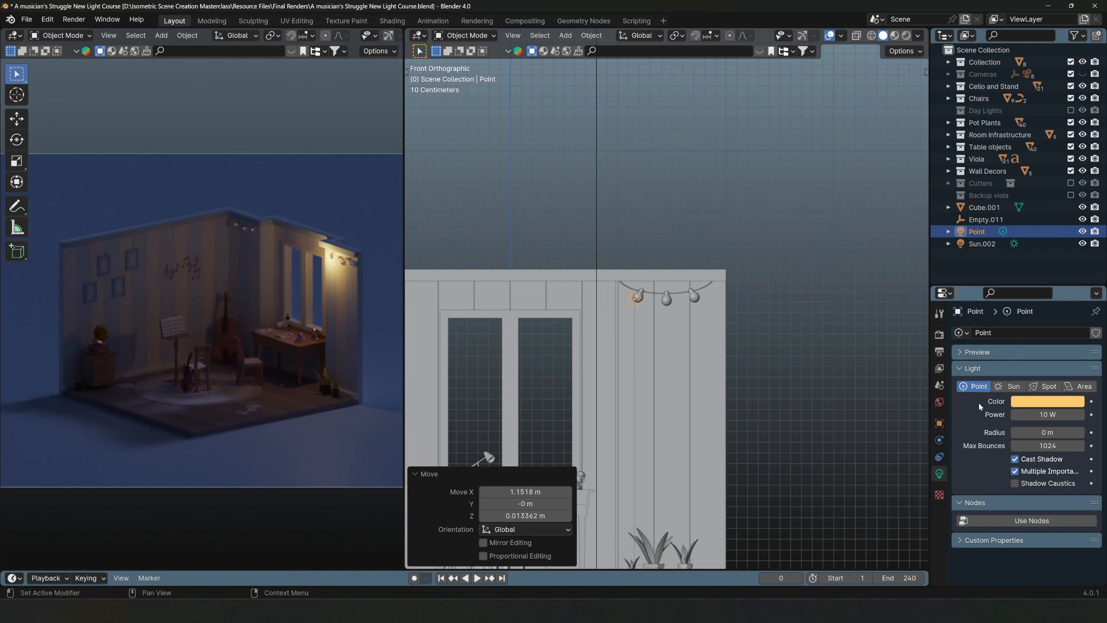
Step: Set the point light's radius to 0.095 m and its power to 2 W
click(1047, 433)
drag(1047, 433, 1068, 432)
click(1048, 414)
text(2)
key(Return)
scroll(236, 267, up, 3)
shift+middle_drag(363, 276, 236, 266)
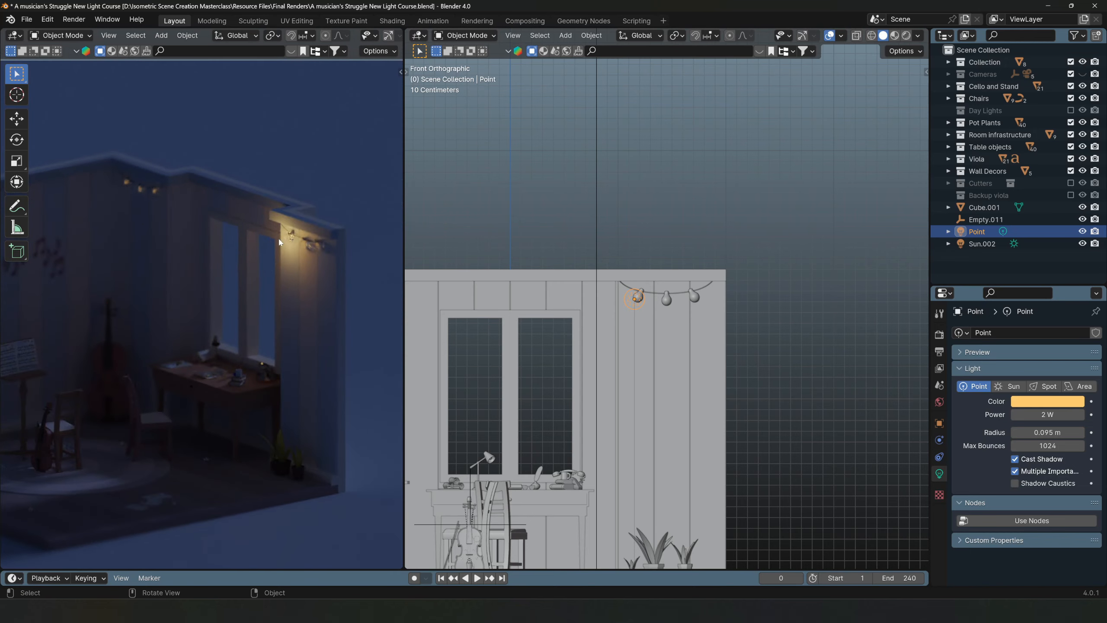
Step: Duplicate the point light along X at about 0.29 m spacing onto the other two bulbs of the same string
middle_drag(726, 335, 660, 316)
key(KP_1)
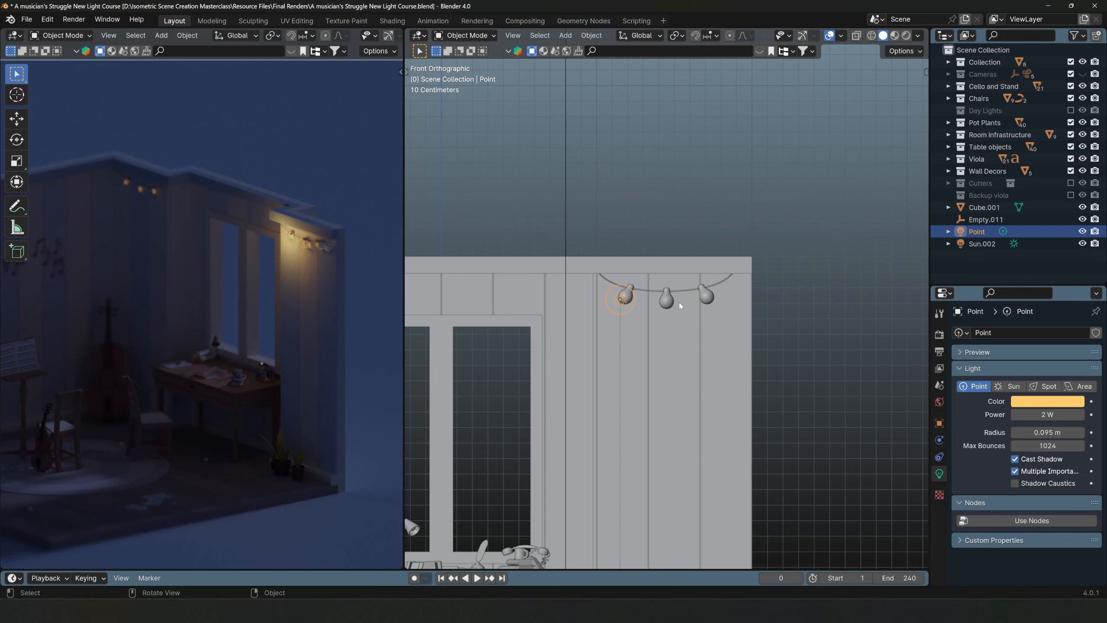
key(shift+d)
key(x)
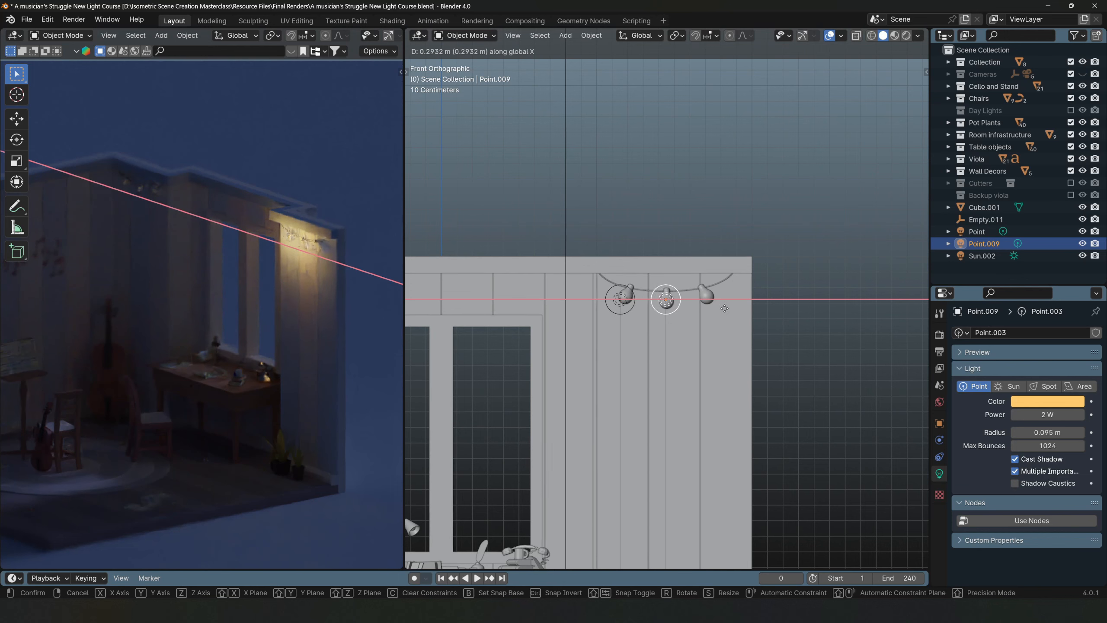
click(725, 308)
key(shift+r)
Step: Duplicate the string's three point lights about -2.89 m along X onto the bulbs on the other side of the window
scroll(723, 308, down, 3)
shift+middle_drag(723, 308, 788, 308)
shift+click(730, 303)
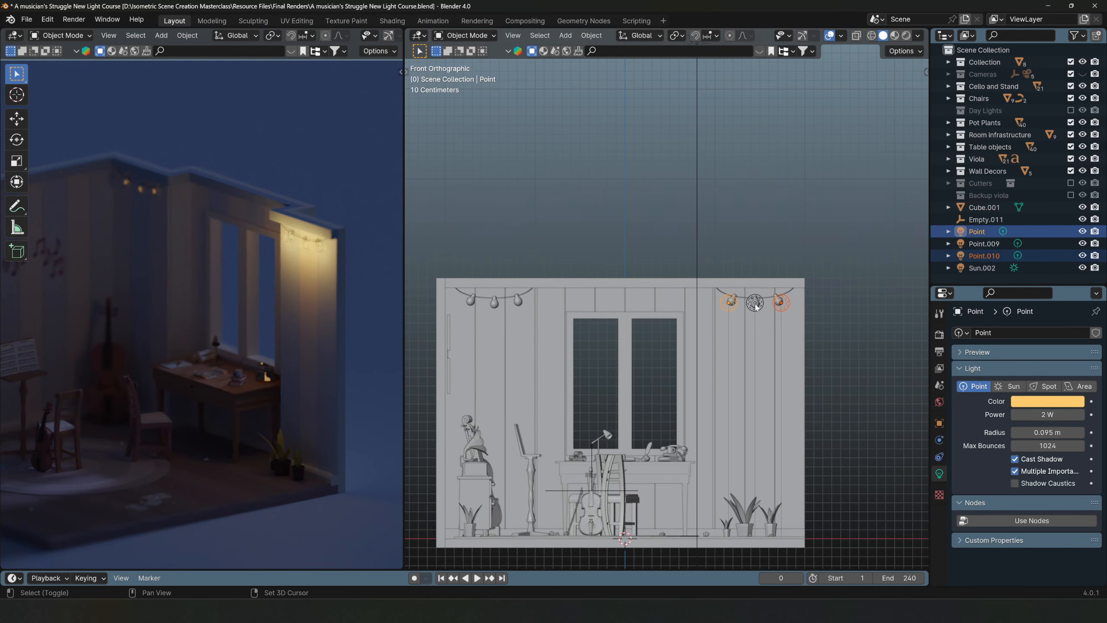
key(shift+d)
key(x)
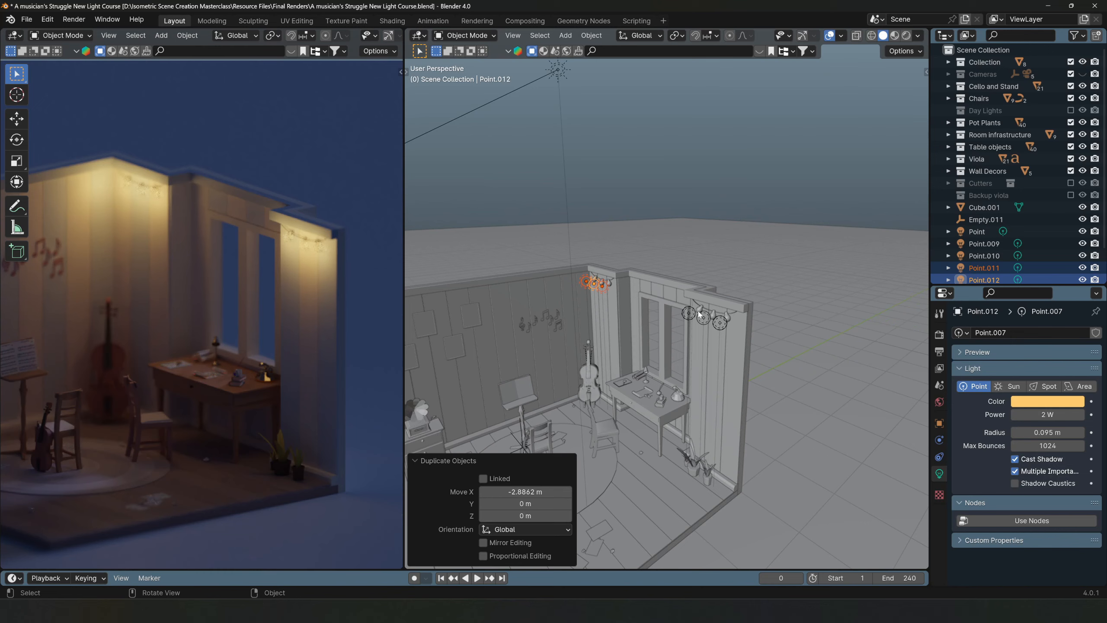
Step: Duplicate the point light of the bulb nearest the window, bringing the copy down about 0.86 m in front of the window
click(699, 314)
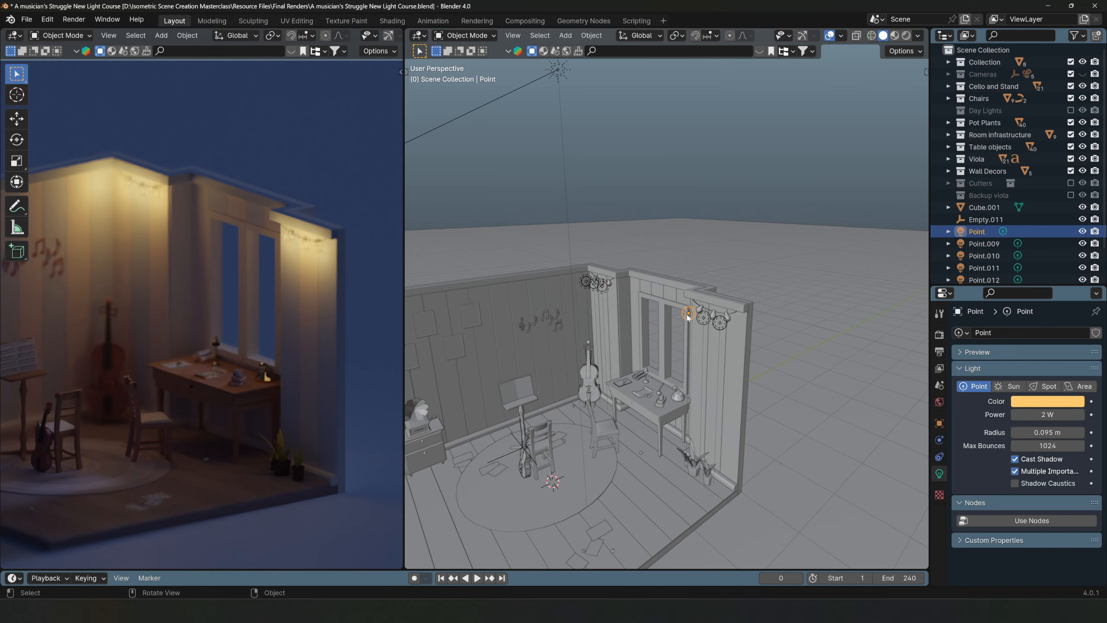
scroll(679, 363, up, 8)
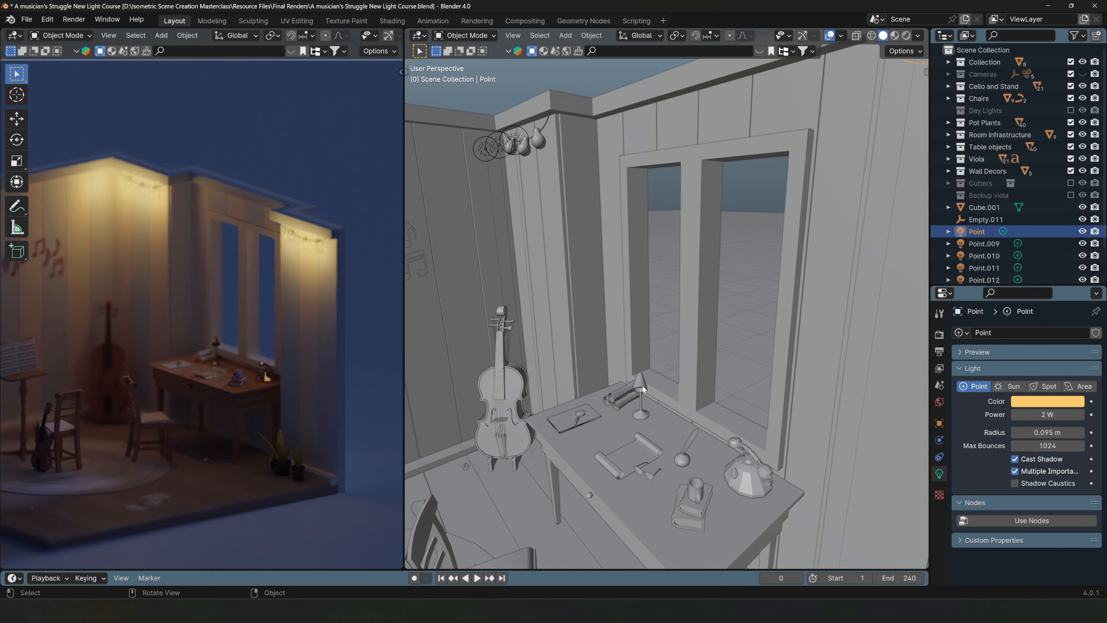
scroll(642, 386, down, 5)
key(shift+d)
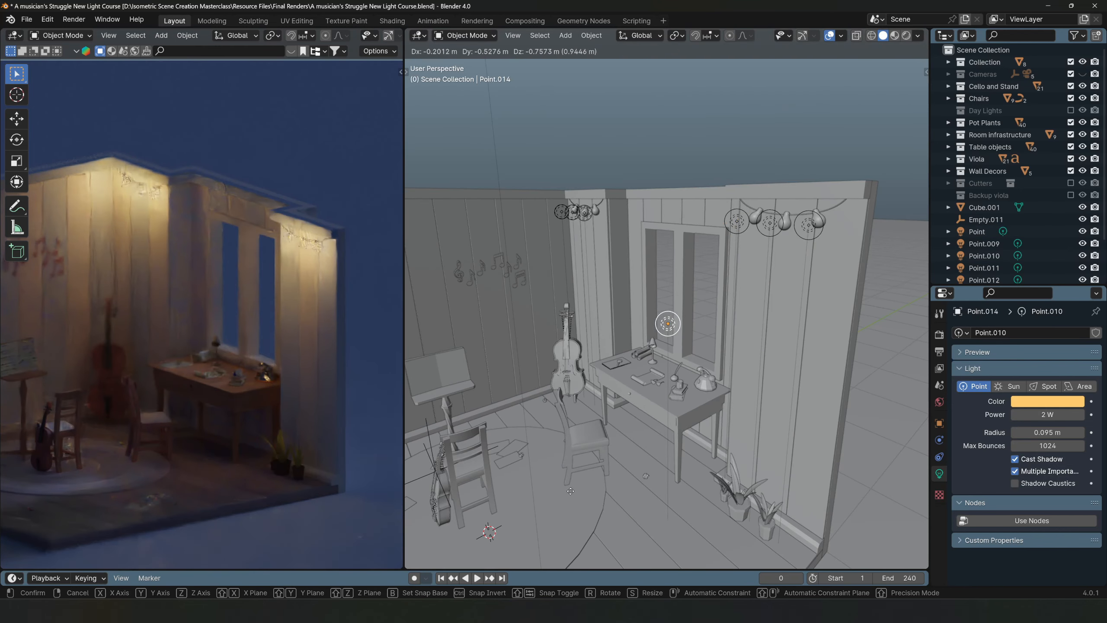
click(562, 502)
Step: Move the copied light to the desk lamp, about -1.05 m in X, -0.67 m in Z and 0.82 m in Y
key(KP_1)
scroll(683, 434, up, 4)
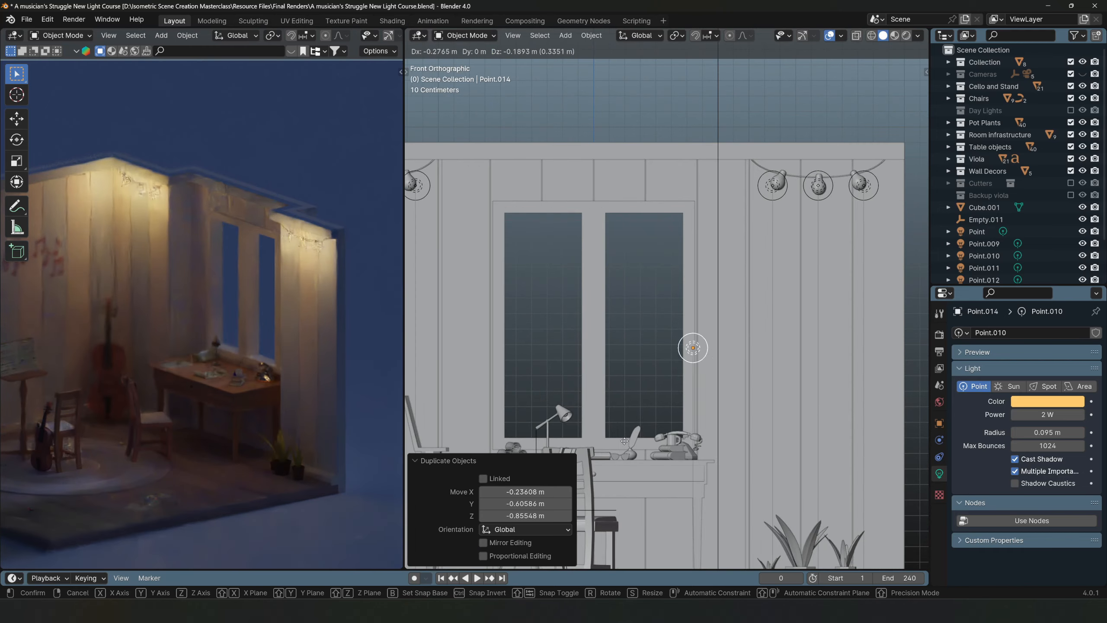
key(g)
click(512, 511)
key(KP_7)
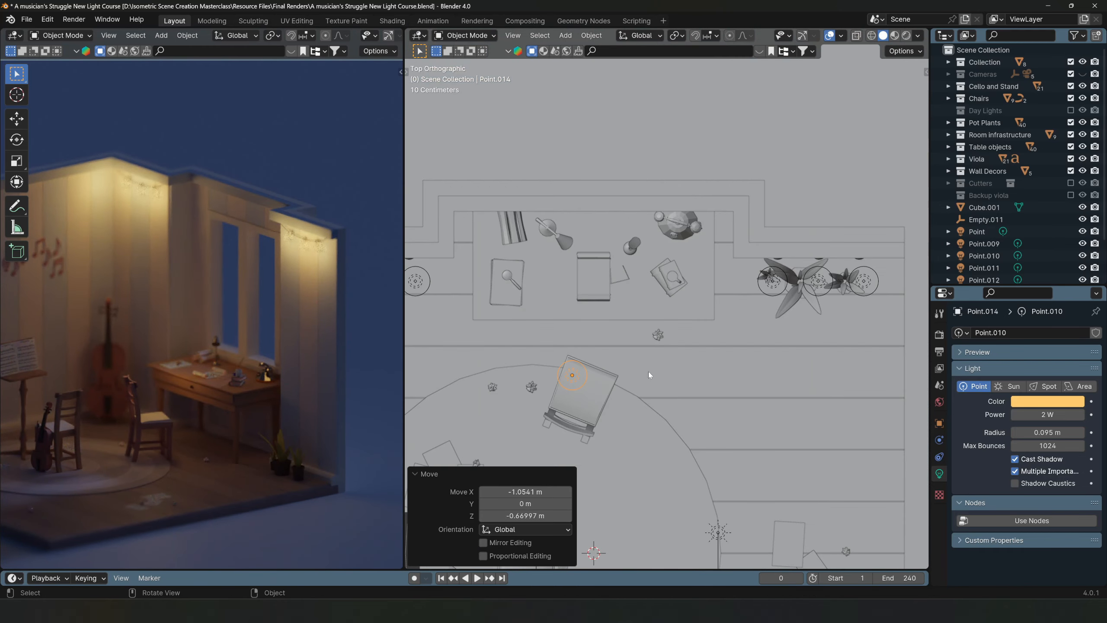
key(g)
key(y)
click(644, 255)
Step: Lower the desk light about 0.04 m along Z so it sits just beneath the lamp shade
middle_drag(644, 255, 709, 295)
key(KP_1)
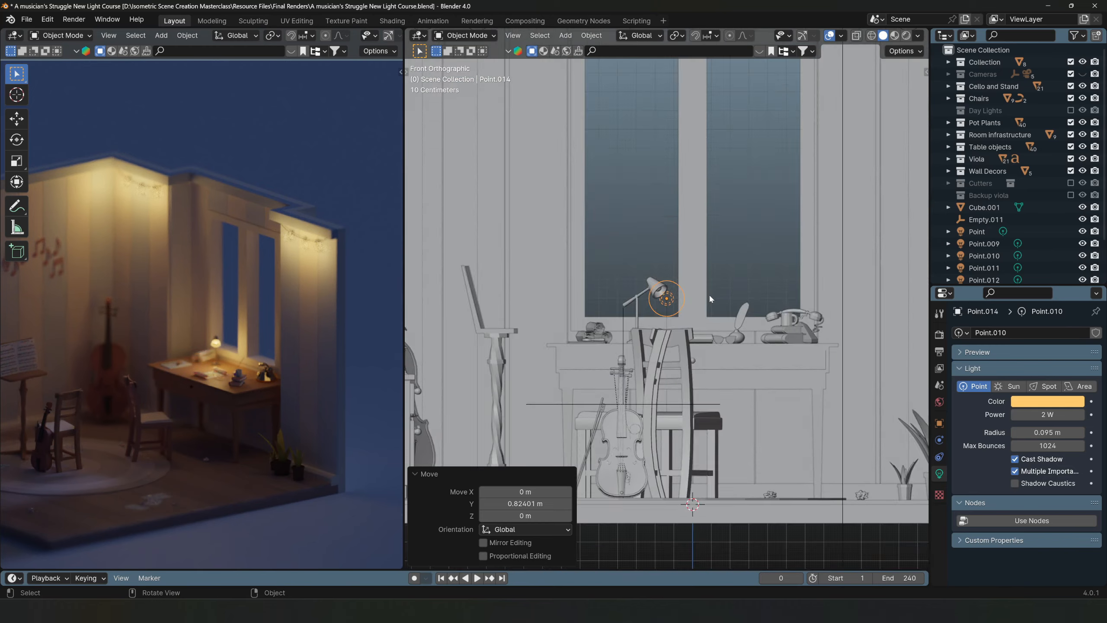
scroll(709, 293, up, 4)
key(g)
key(z)
click(916, 477)
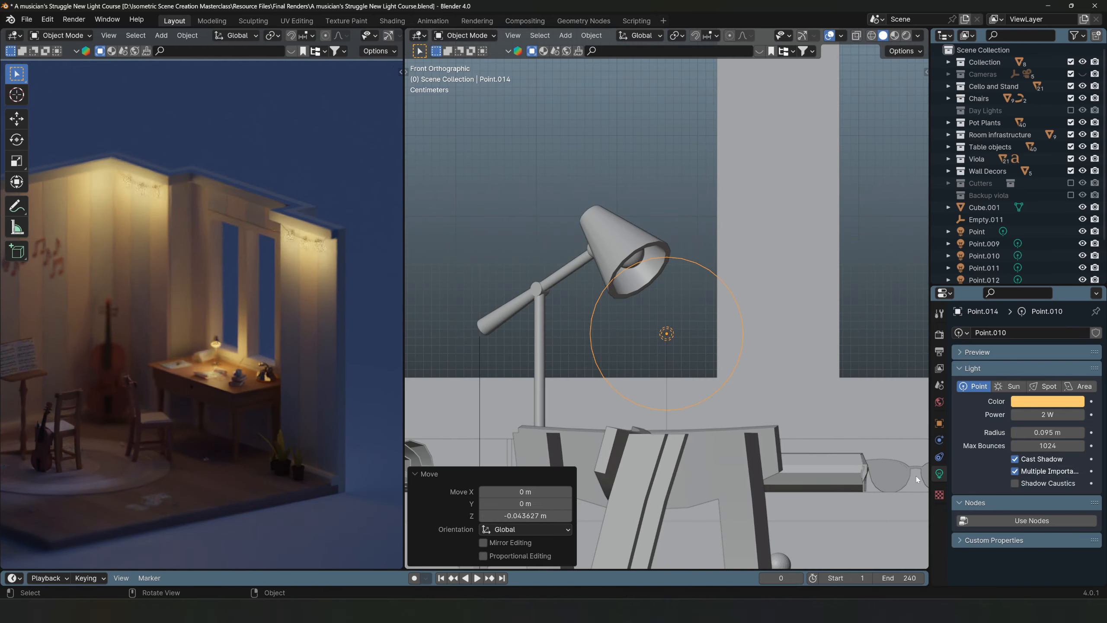
key(g)
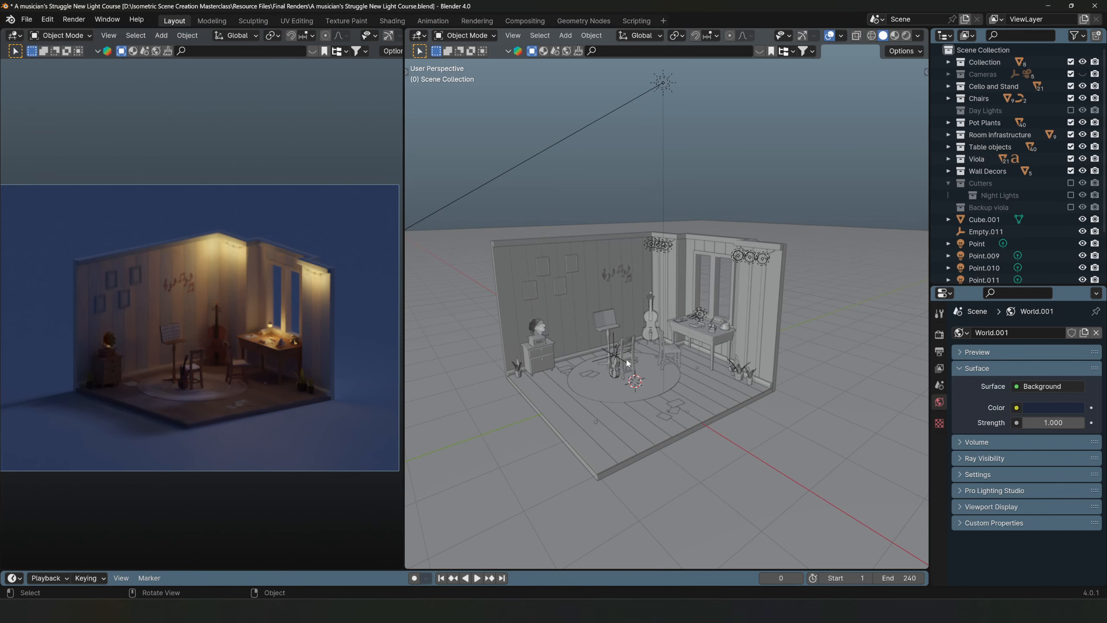
Step: Add a spot light and raise it about 8.3 m along Z, high above the room
key(shift+a)
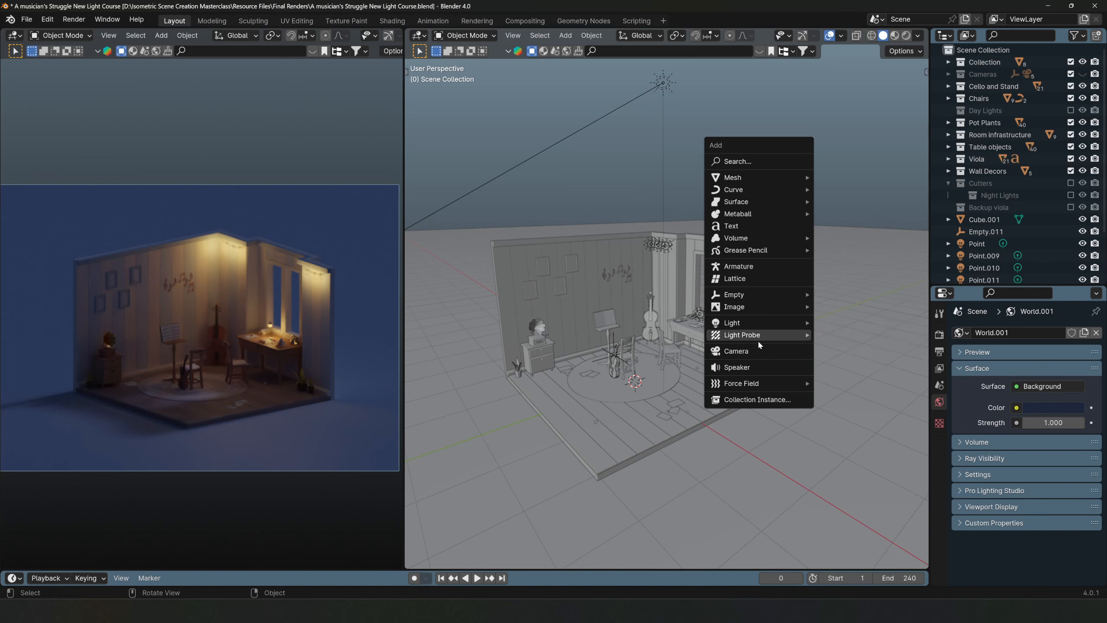
mouse_move(759, 322)
click(851, 345)
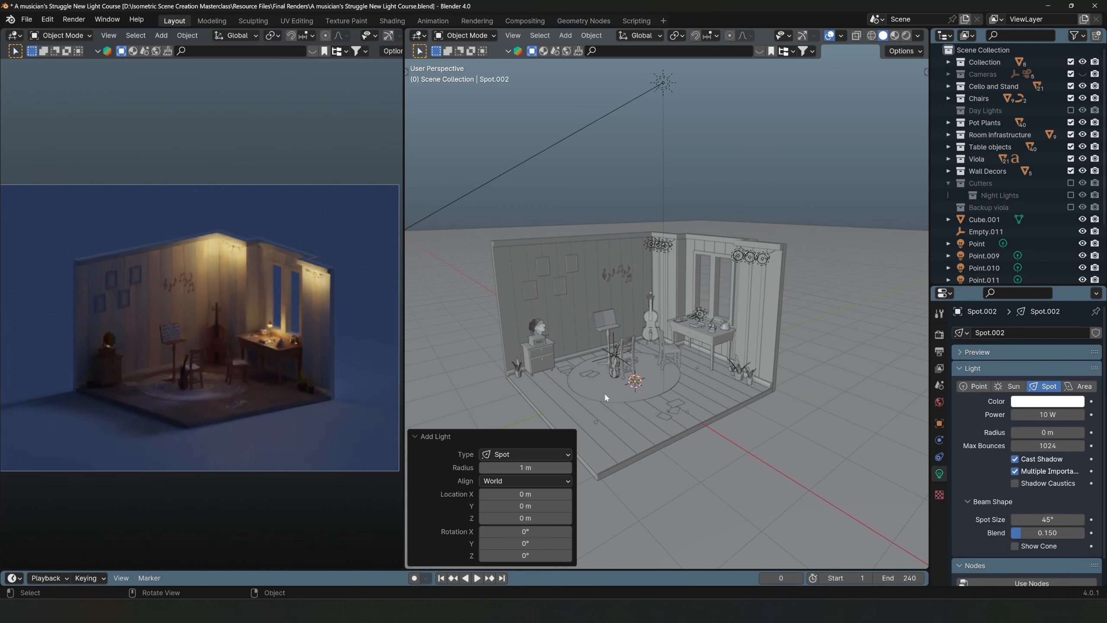
middle_drag(599, 389, 566, 390)
key(g)
key(z)
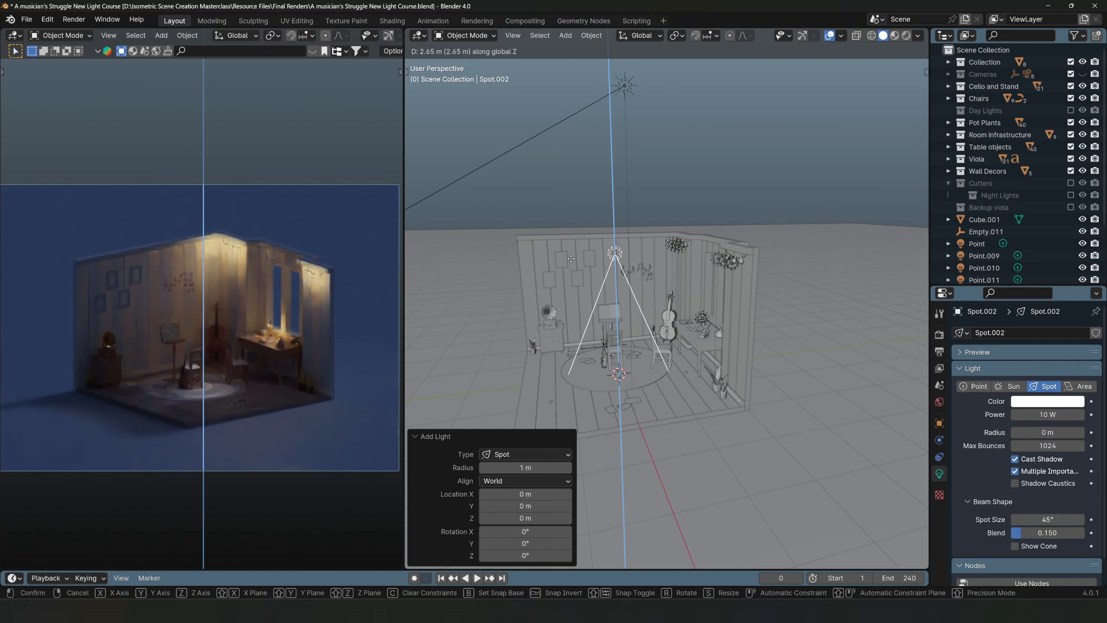
click(580, 464)
Step: Scale the spot light to about 0.358 and lower it along Z closer to the top of the room
scroll(580, 464, down, 3)
key(s)
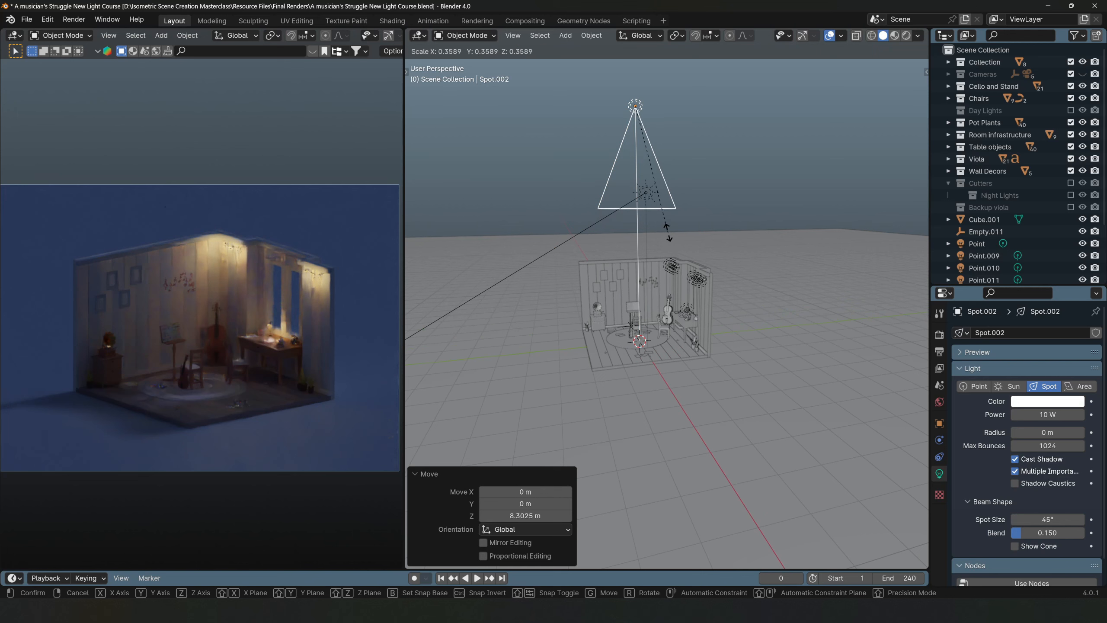
click(667, 233)
key(KP_1)
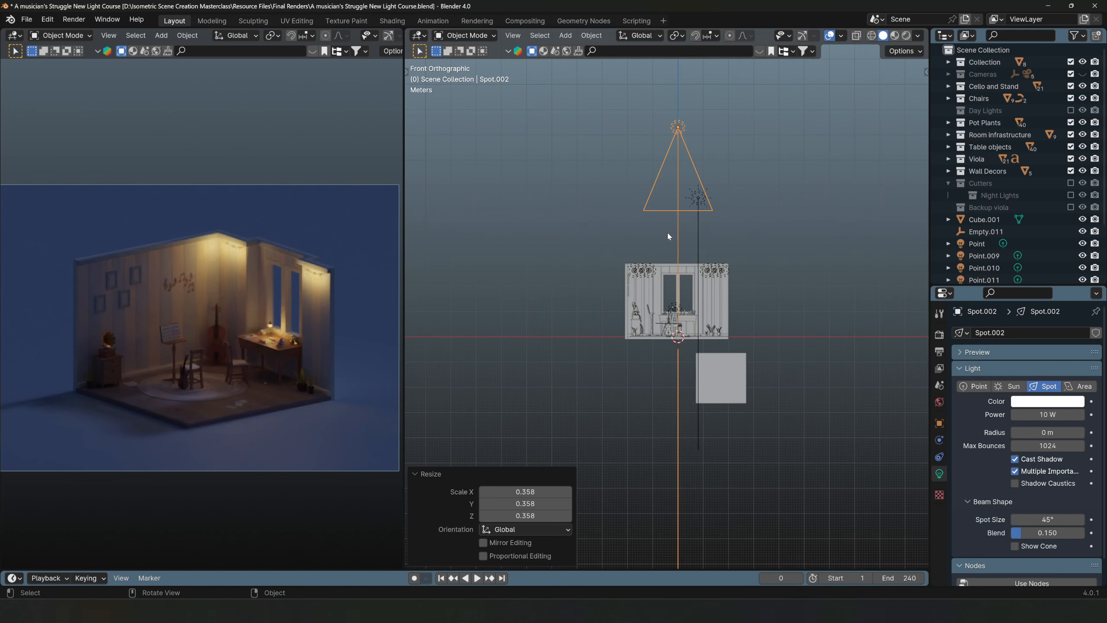
key(g)
key(z)
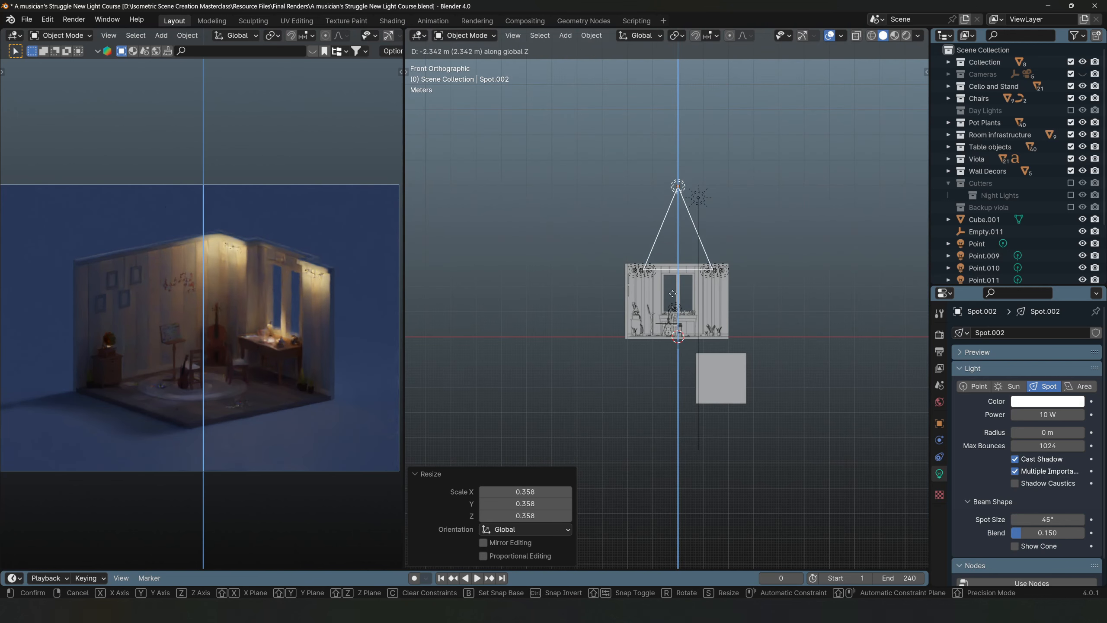
key(Return)
Step: Centre the spot light over the round rug in plan view, finishing with a shift of about -0.25 m along Y
middle_drag(697, 331, 660, 376)
scroll(659, 375, up, 2)
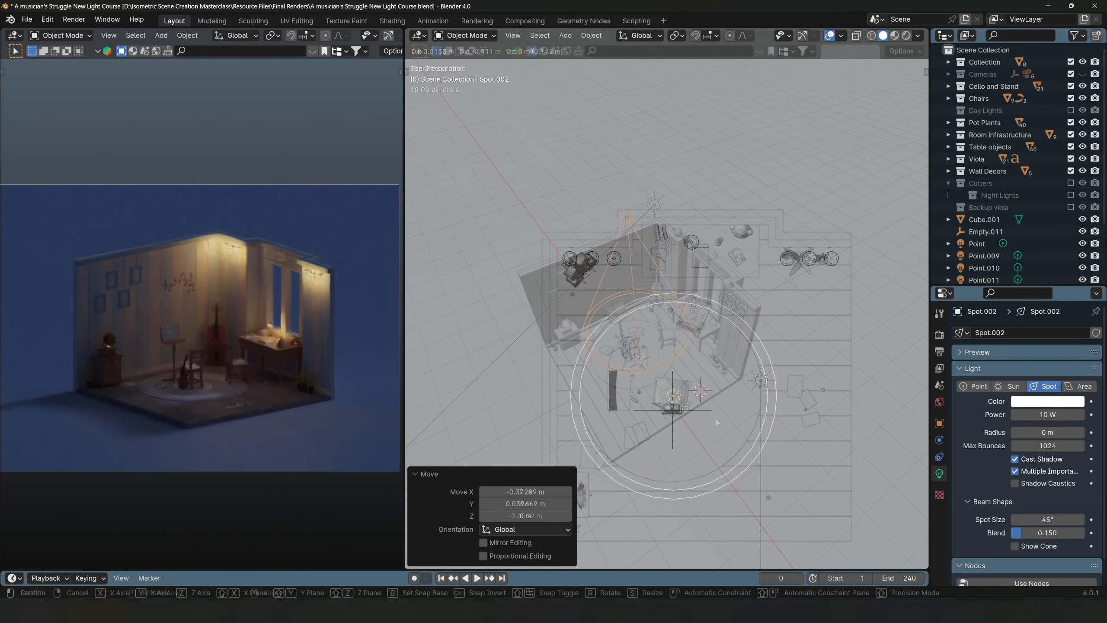
click(683, 419)
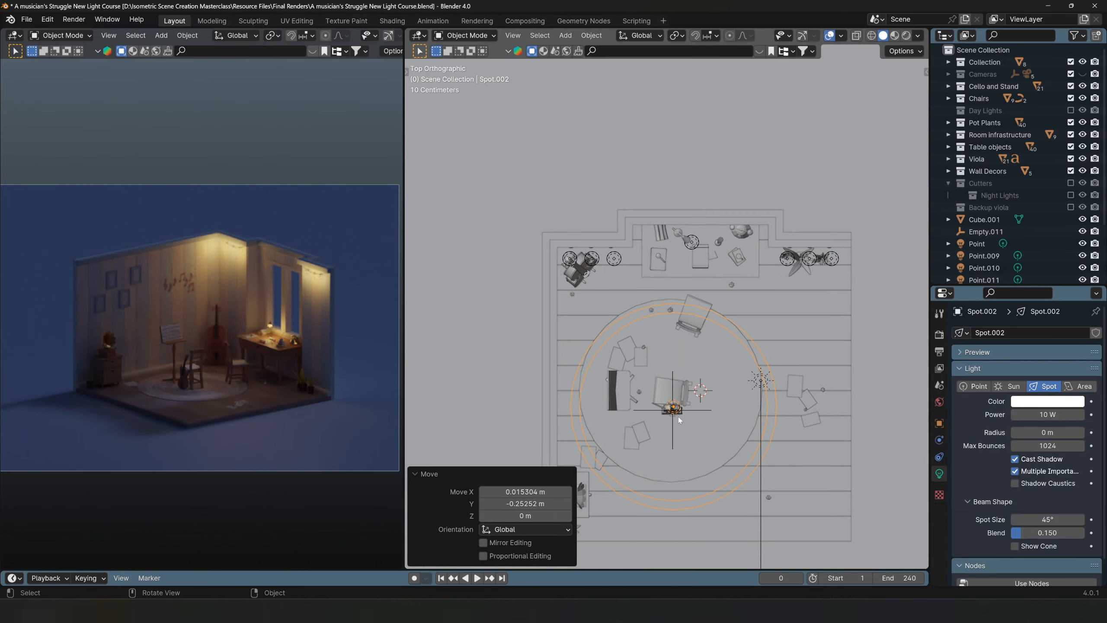
middle_drag(678, 419, 692, 323)
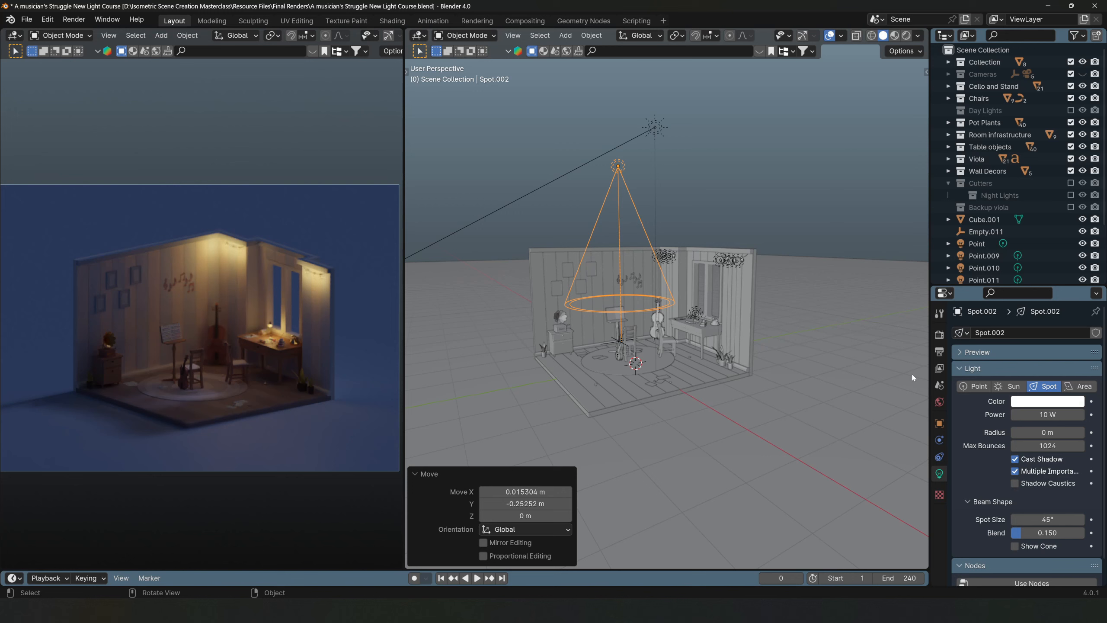
Step: Set the spot light's colour to the blue hex value 435EB5
click(1046, 402)
click(1020, 358)
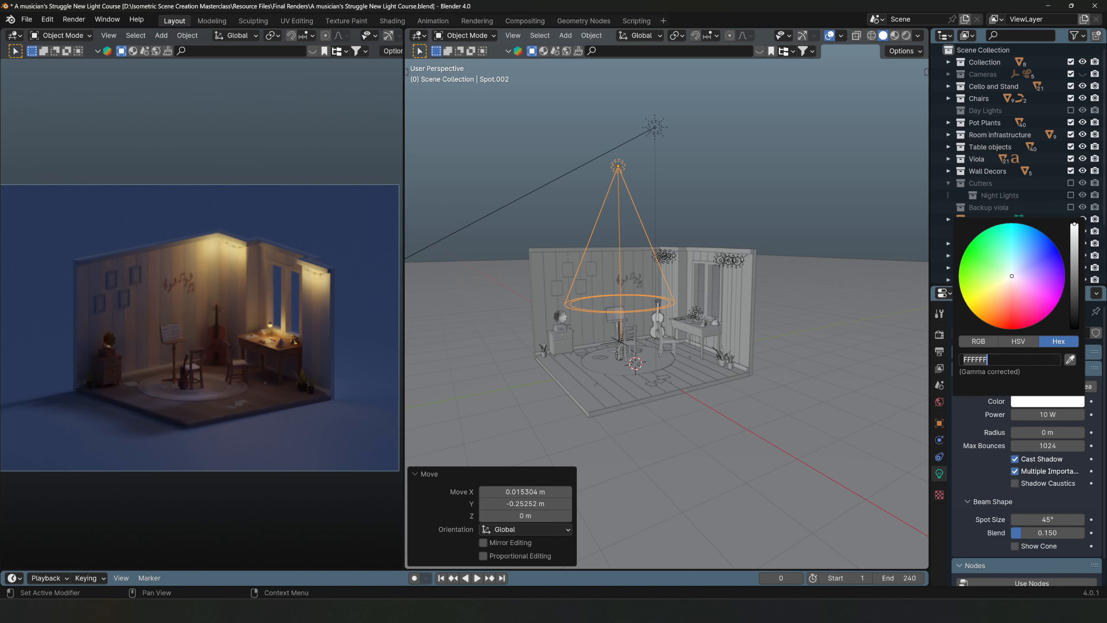
key(BackSpace)
key(BackSpace)
key(BackSpace)
key(BackSpace)
key(BackSpace)
key(BackSpace)
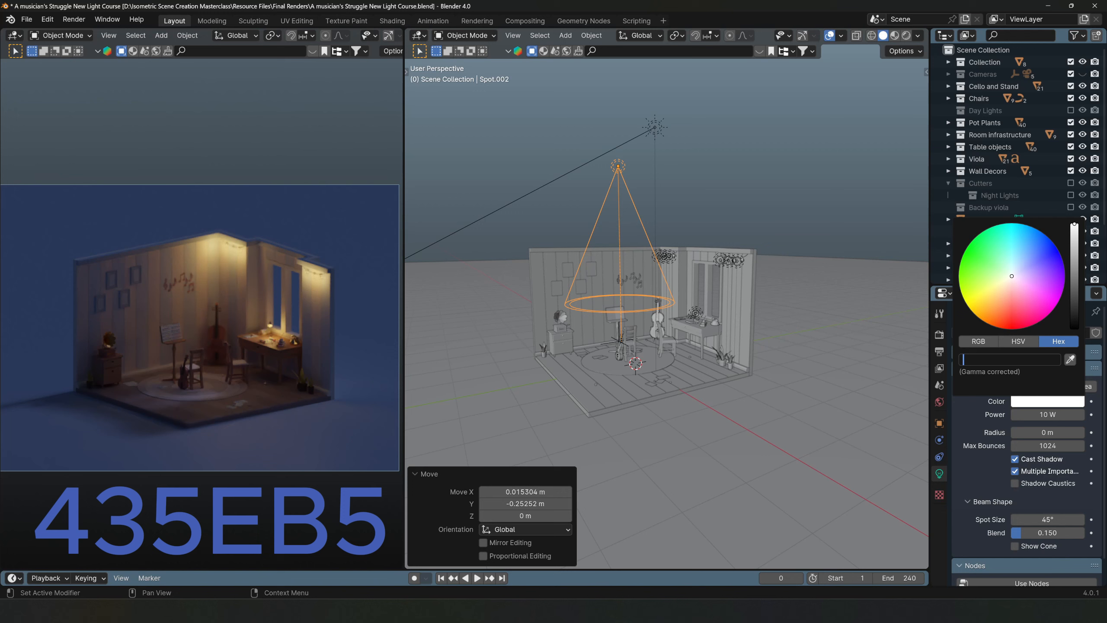
text(435EB5)
key(Return)
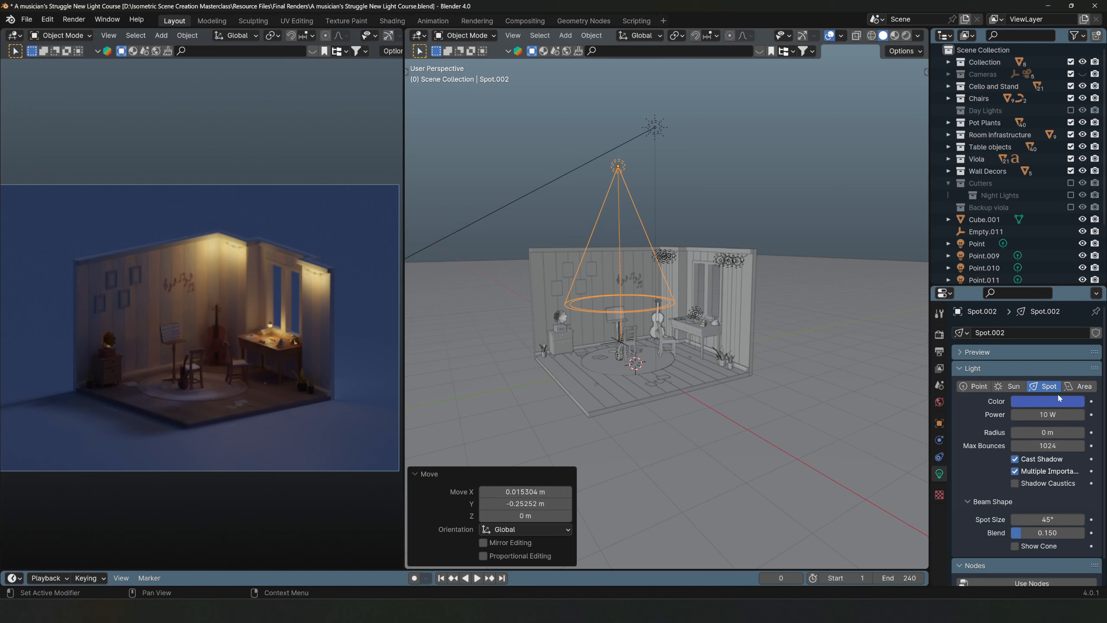
Step: Set the spot light's power to 800 W
double_click(1048, 414)
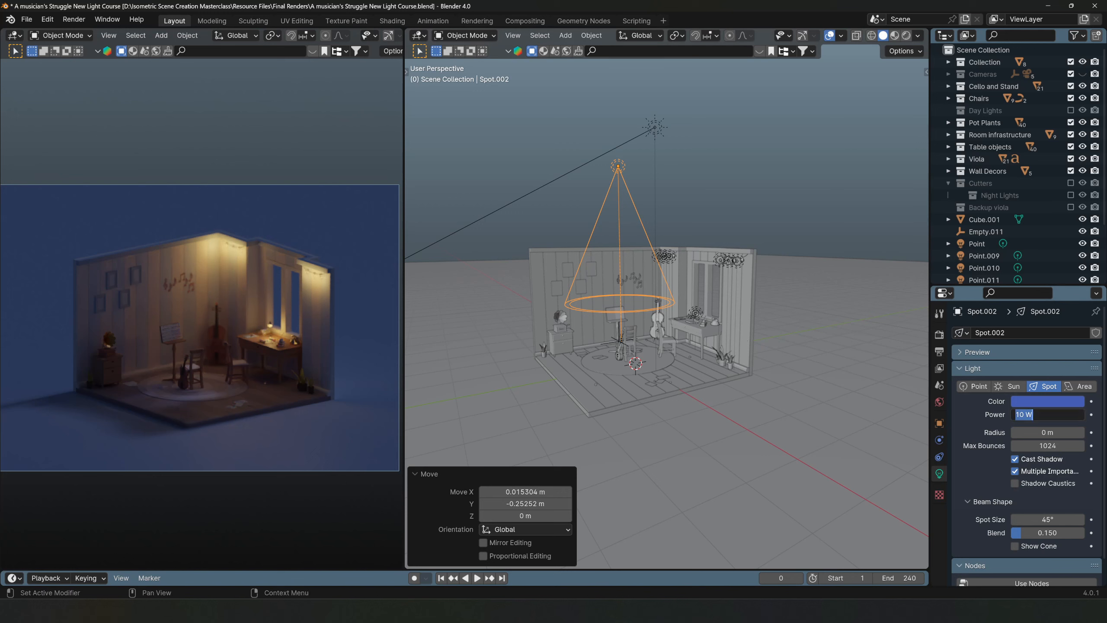
text(800)
key(Return)
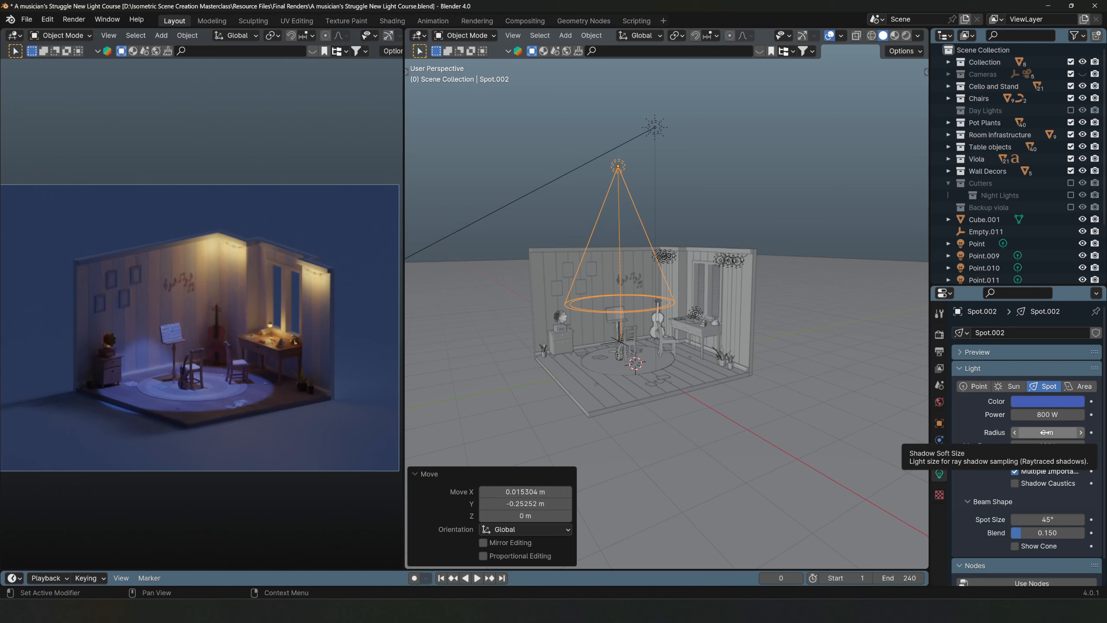
Step: Soften the spot light by setting its blend to 1.000 and its radius to 0.479 m
drag(1046, 432, 1092, 432)
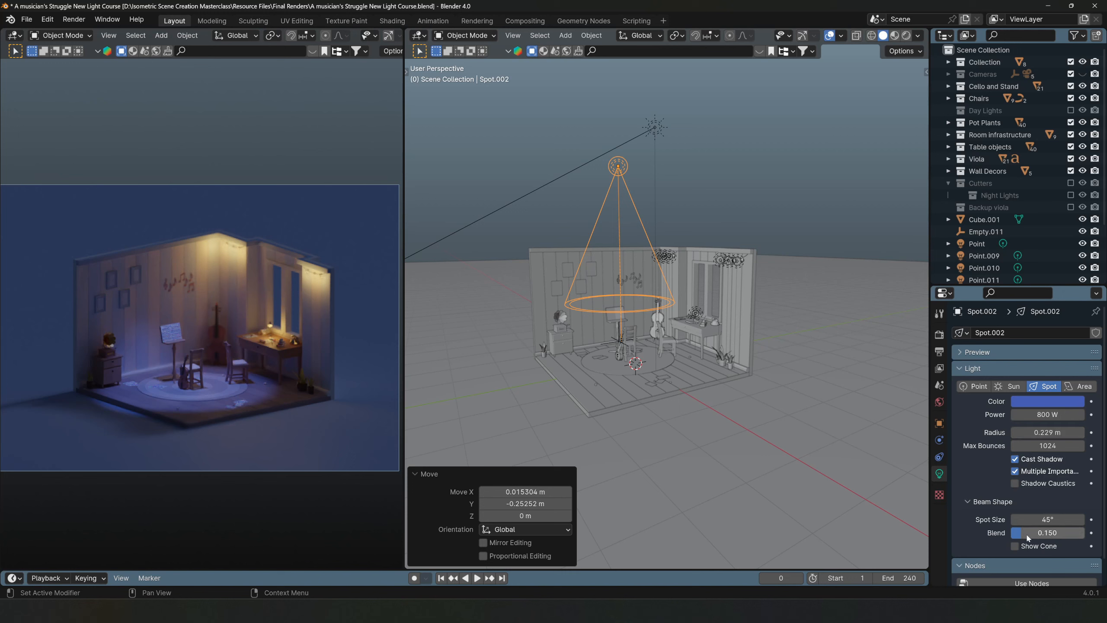
drag(1025, 539, 1084, 539)
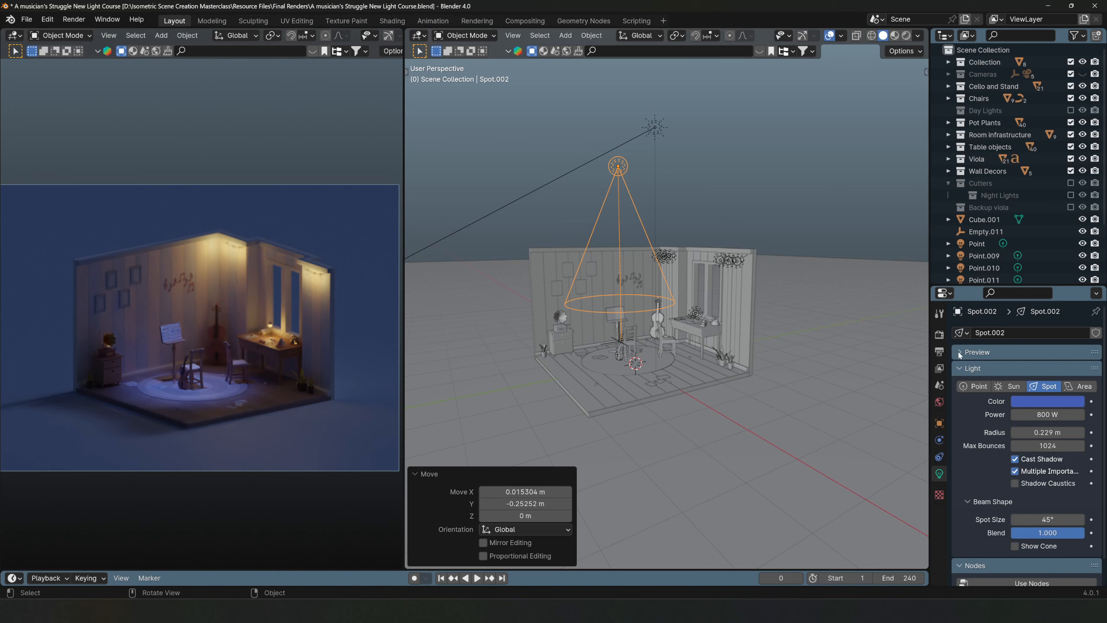
drag(1043, 434, 1071, 433)
scroll(632, 261, up, 1)
middle_drag(618, 224, 615, 258)
scroll(1047, 497, down, 2)
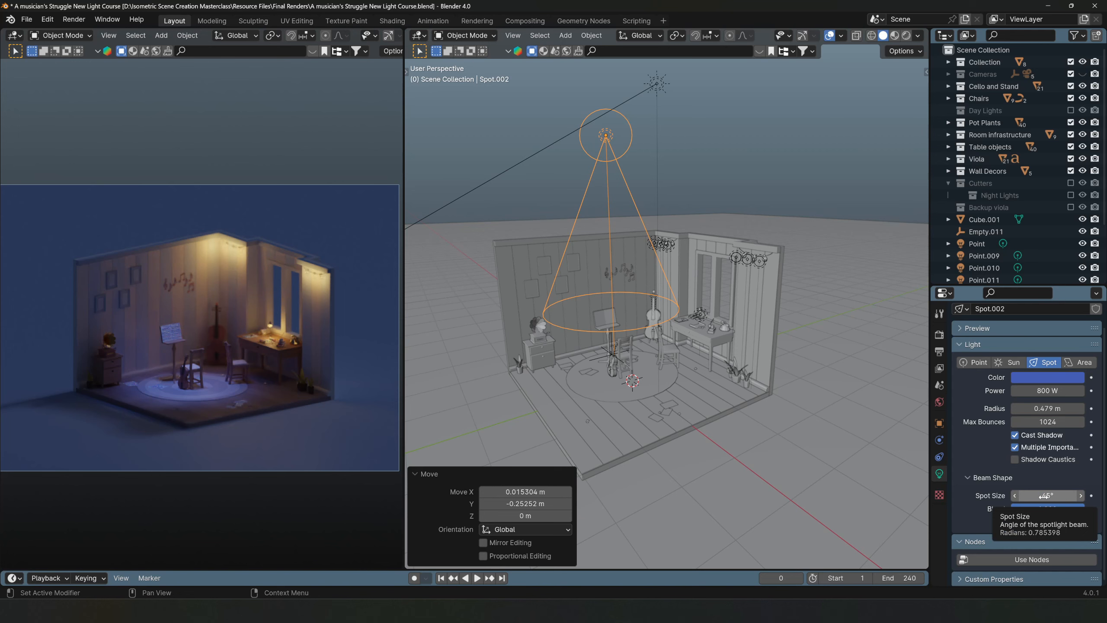
key(BackSpace)
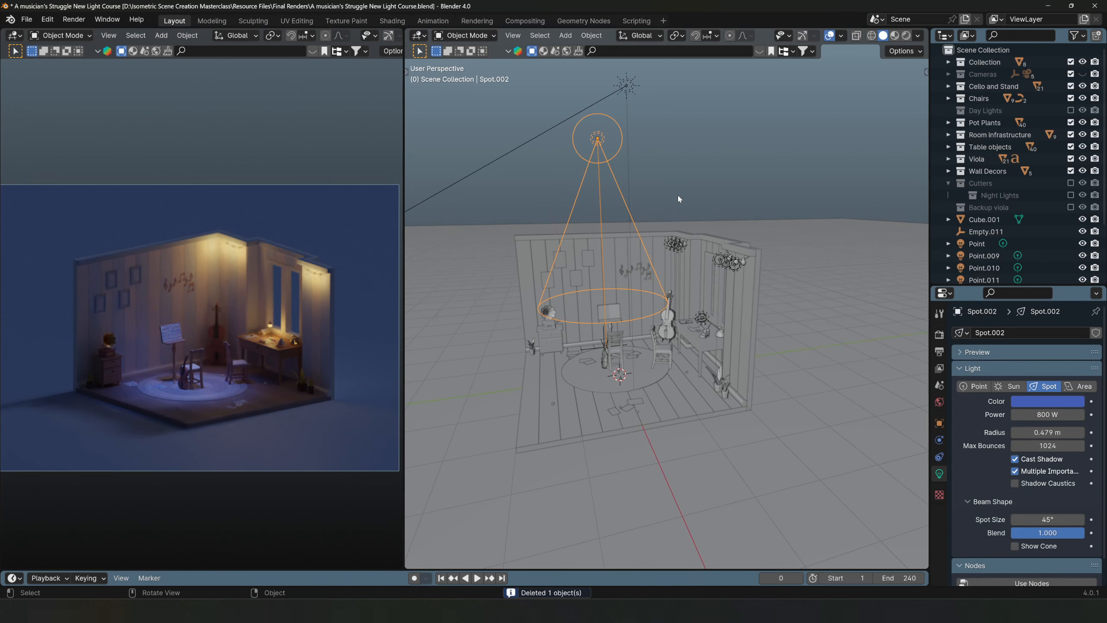
Step: Duplicate the blue spot light and shift the copy about 1.55 m along Y and -0.45 m along Z in the side view
key(shift+d)
key(Escape)
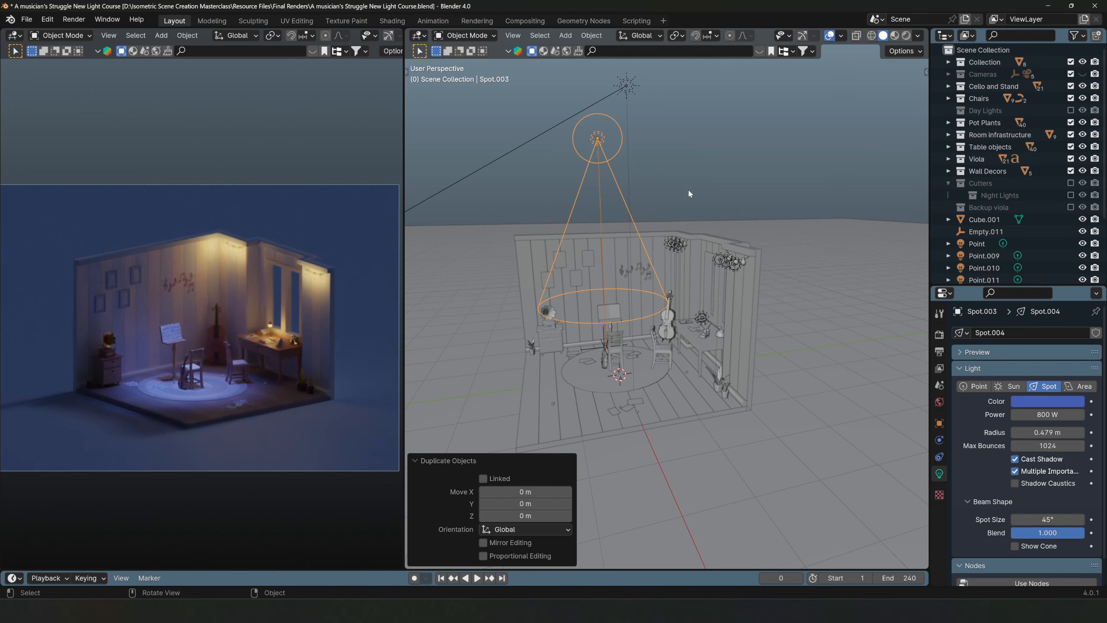
key(KP_3)
key(g)
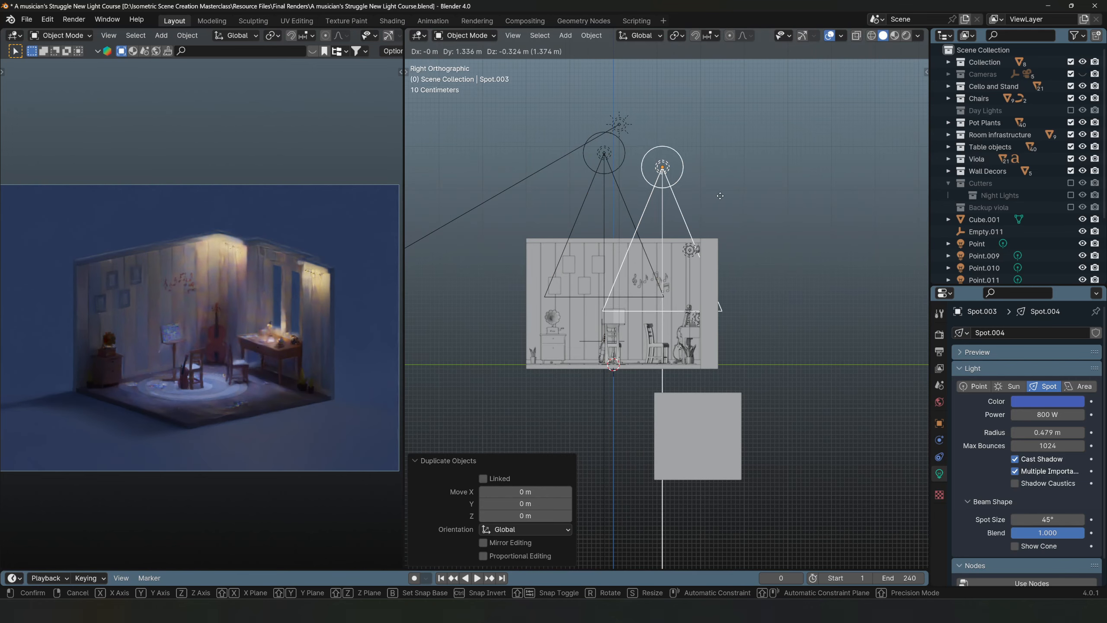
click(728, 204)
Step: Tilt the duplicated spot light about 51° in the side view and move it about 0.54 m along Y and -1.54 m along Z
key(r)
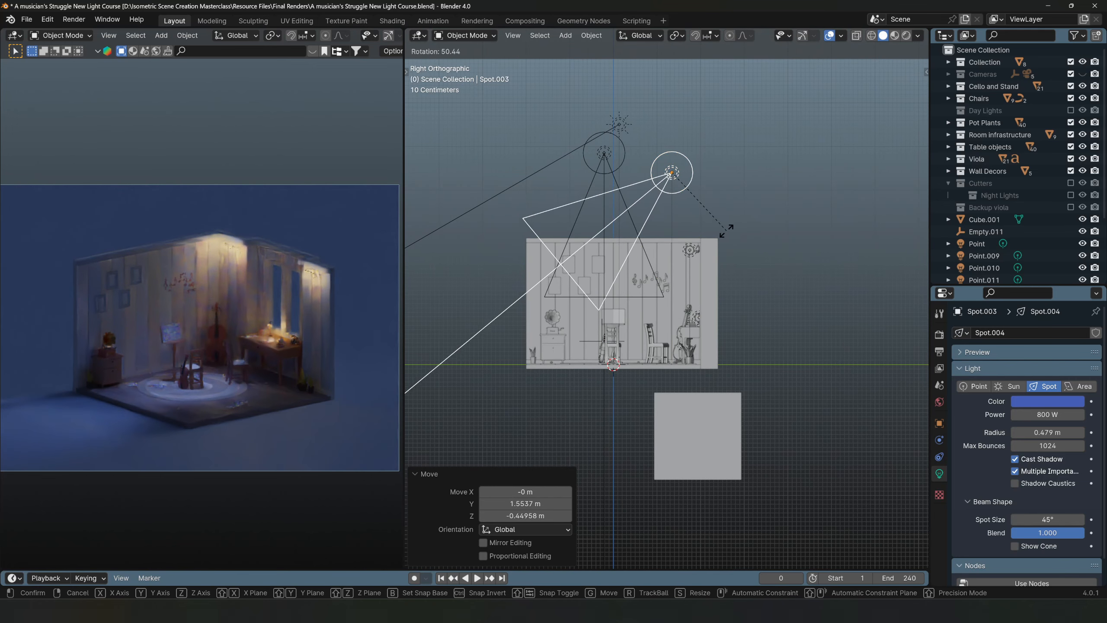
click(725, 231)
key(g)
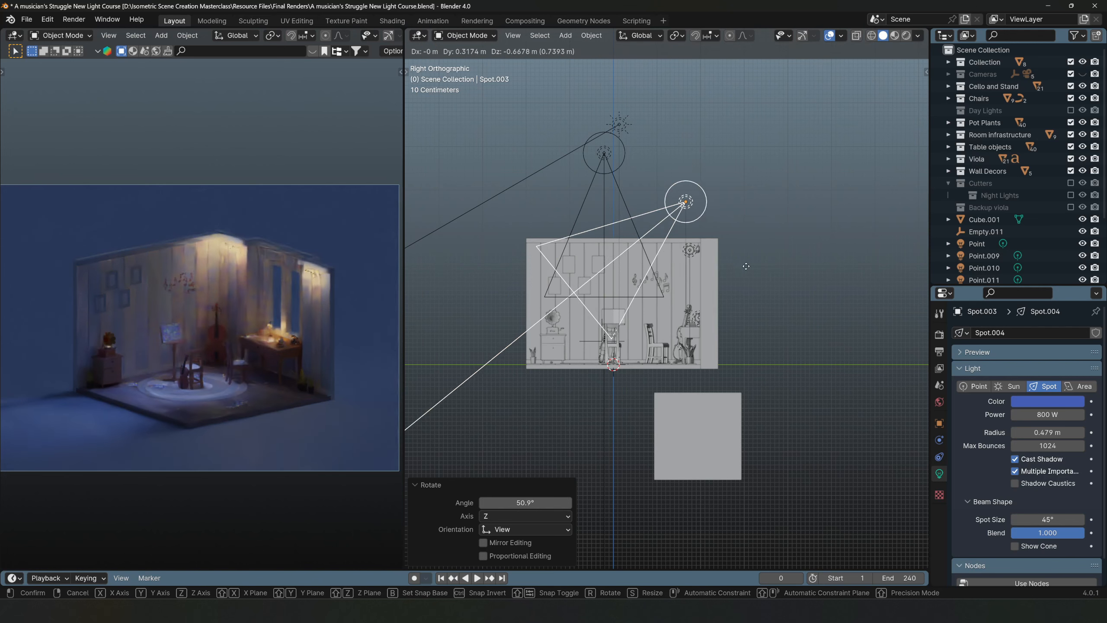
click(747, 298)
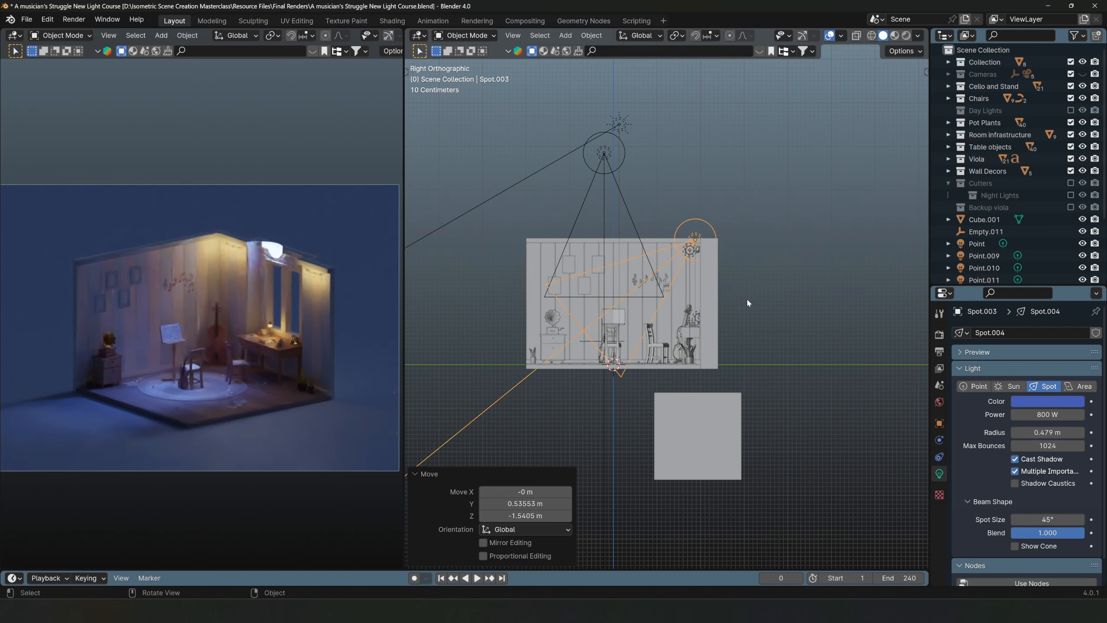
Step: Shift the tilted spot light slightly along X in plan view and rotate it about 4° towards the rug
middle_drag(746, 297, 783, 363)
key(KP_7)
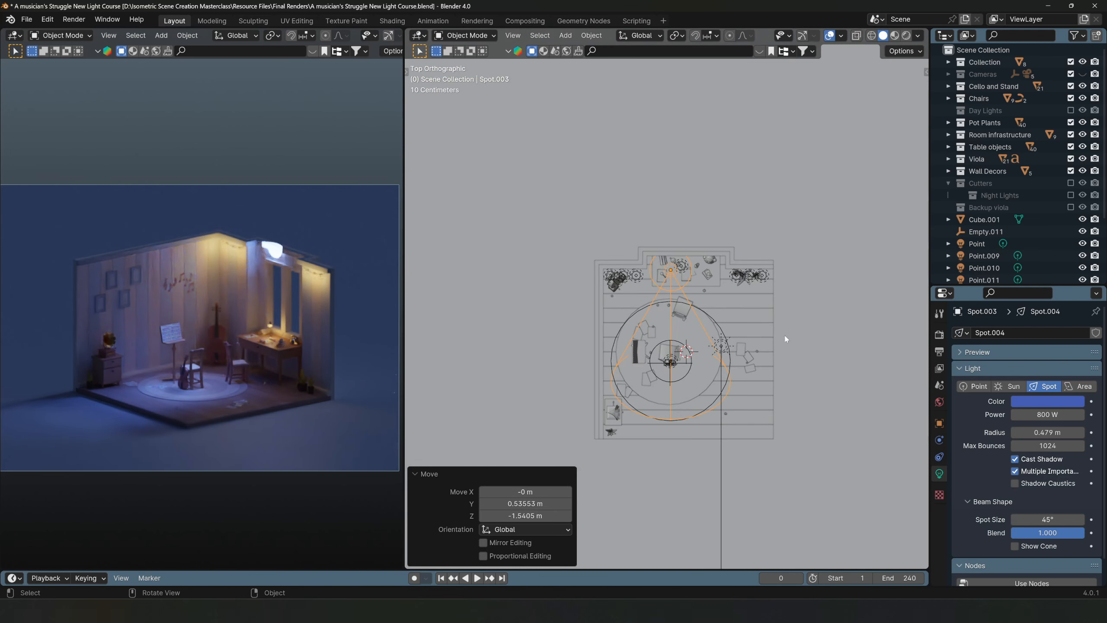
key(g)
key(x)
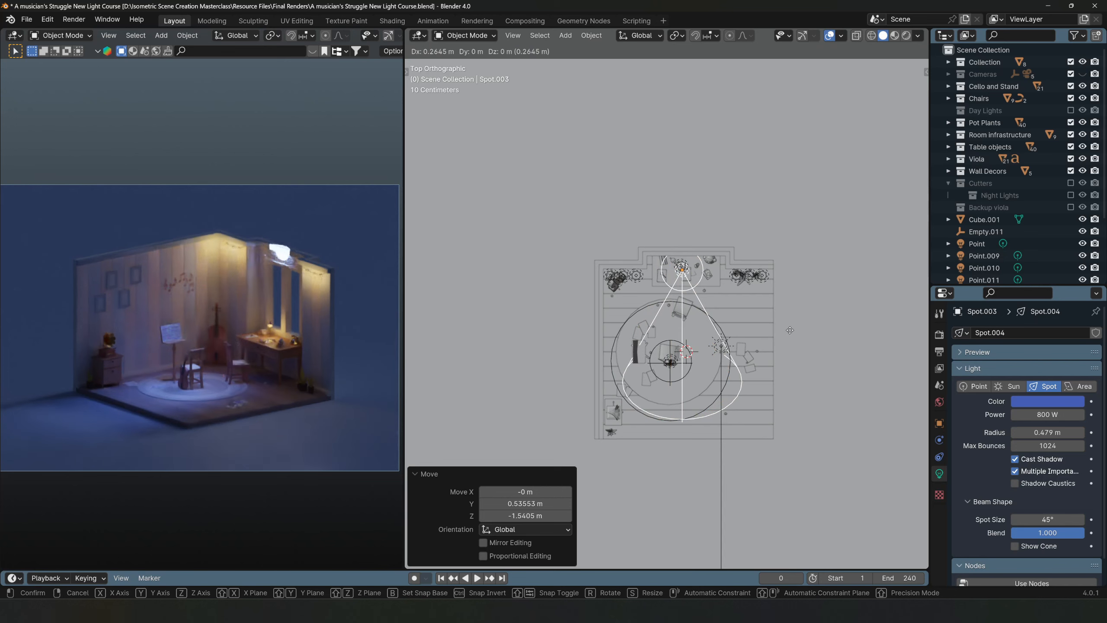
click(791, 334)
key(r)
click(826, 301)
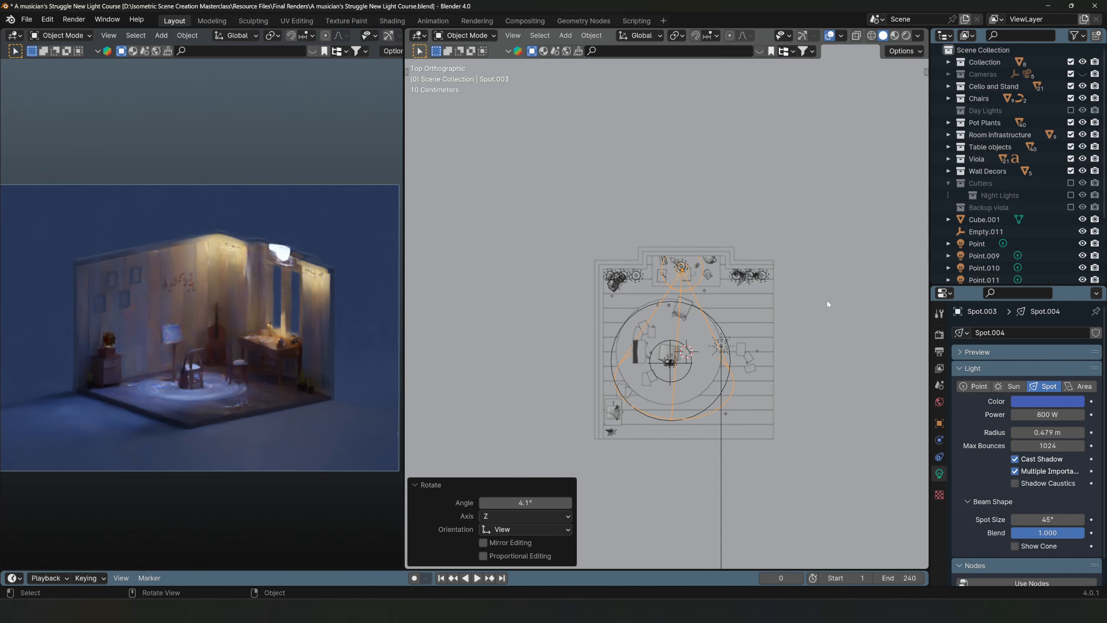
Step: Copy the warm colour of a string-light bulb to the tilted spot light and set its power to 200 W
middle_drag(827, 301, 688, 207)
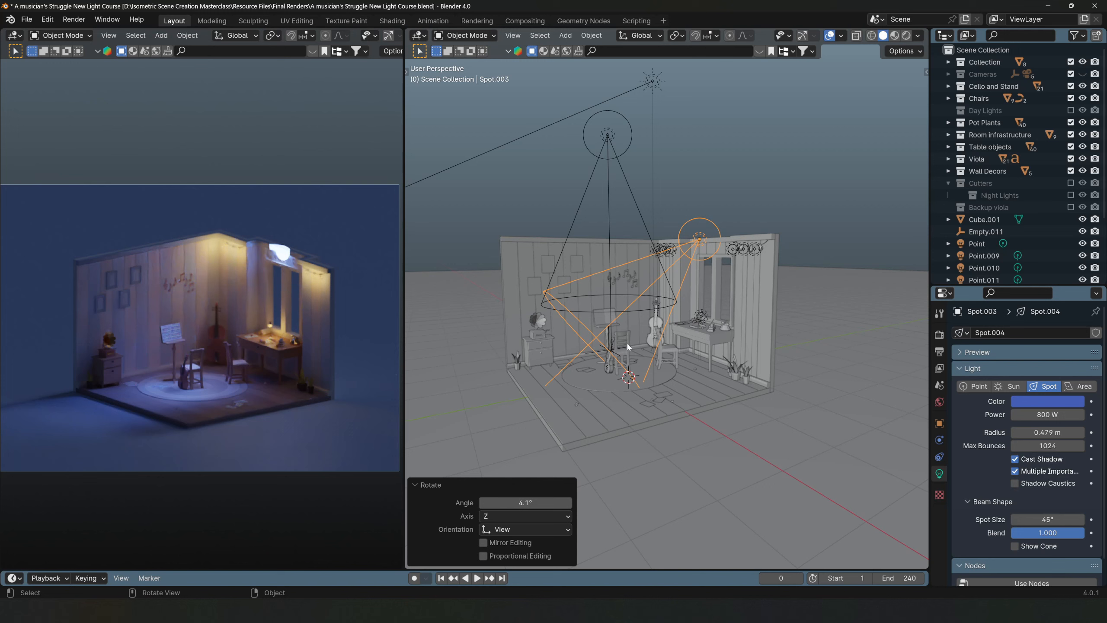
click(755, 249)
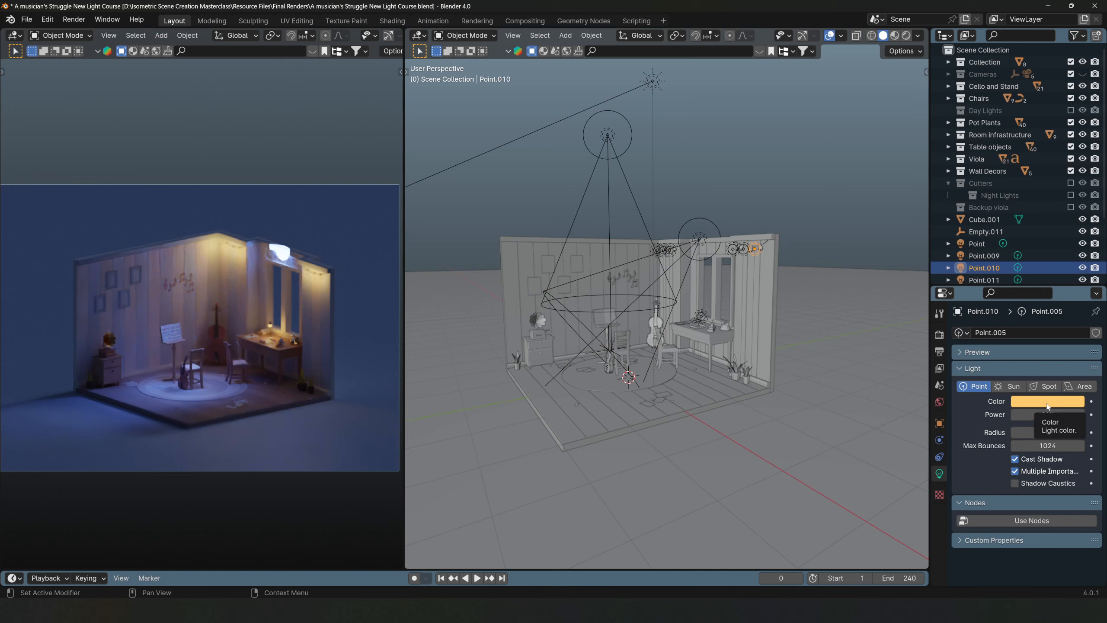
click(696, 245)
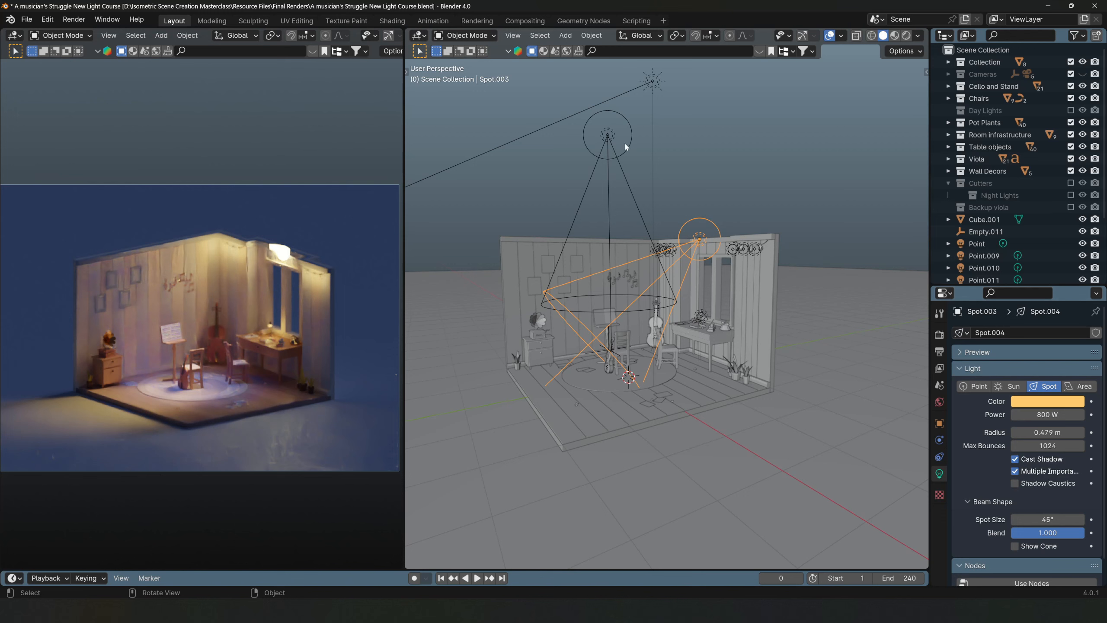
click(1047, 414)
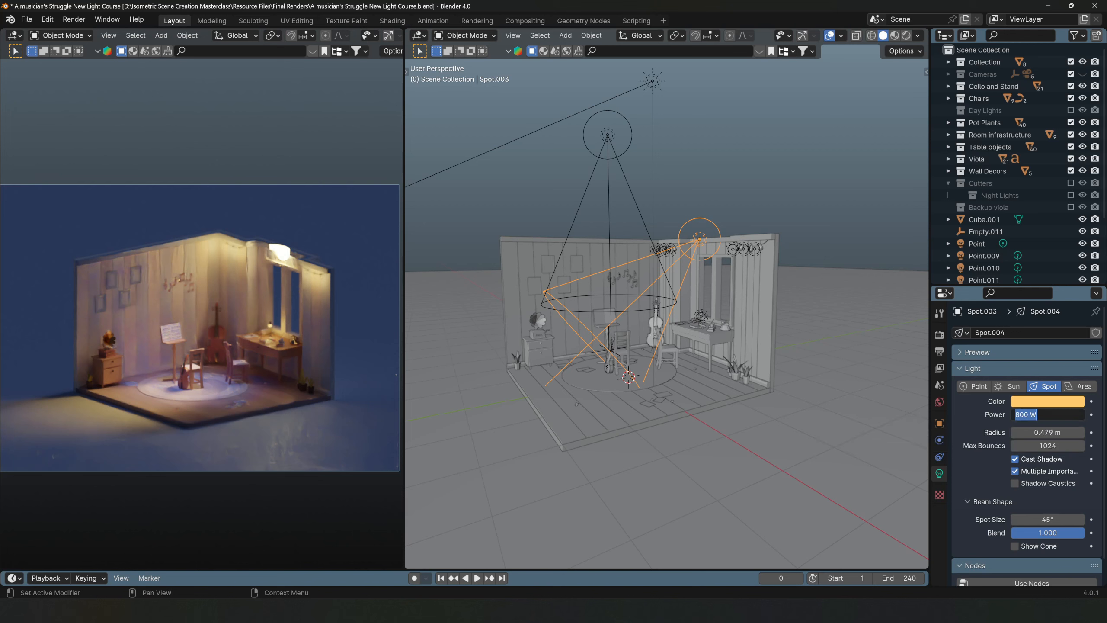
text(200)
key(Return)
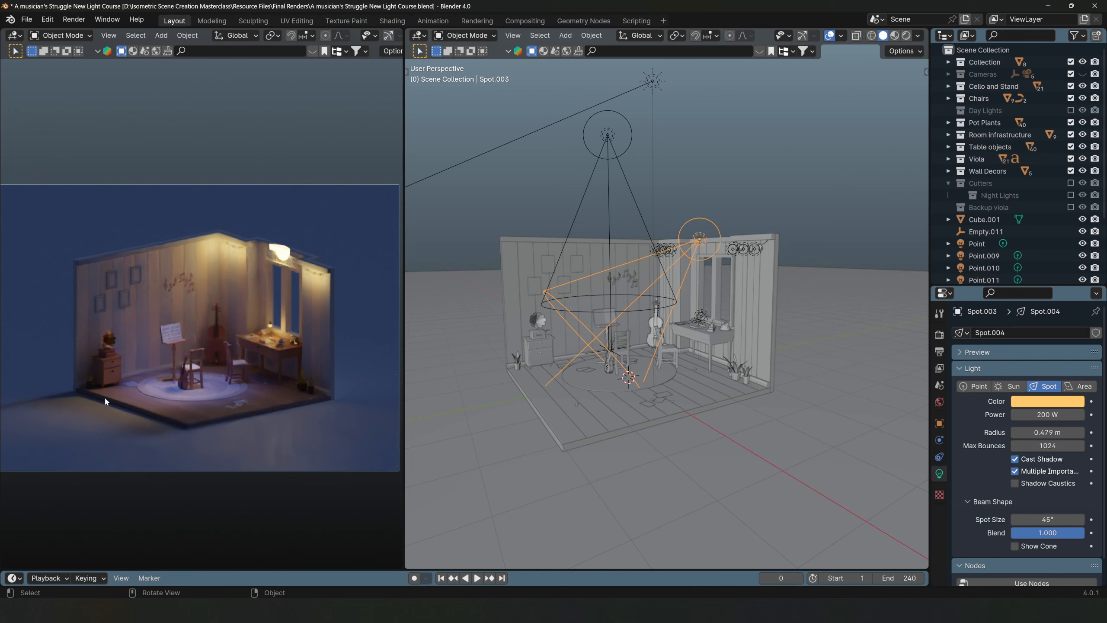
Step: Reduce the warm spot light's radius to 0.339 m and shift it about 0.06 m along X and -0.28 m along Y
middle_drag(501, 358, 254, 241)
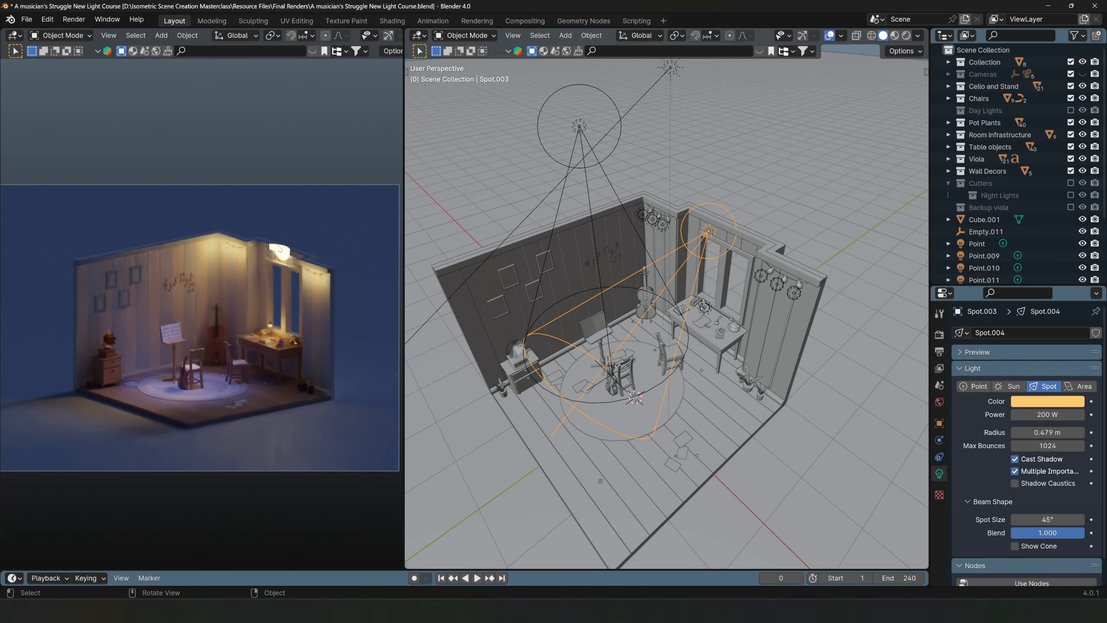
middle_drag(752, 225, 719, 234)
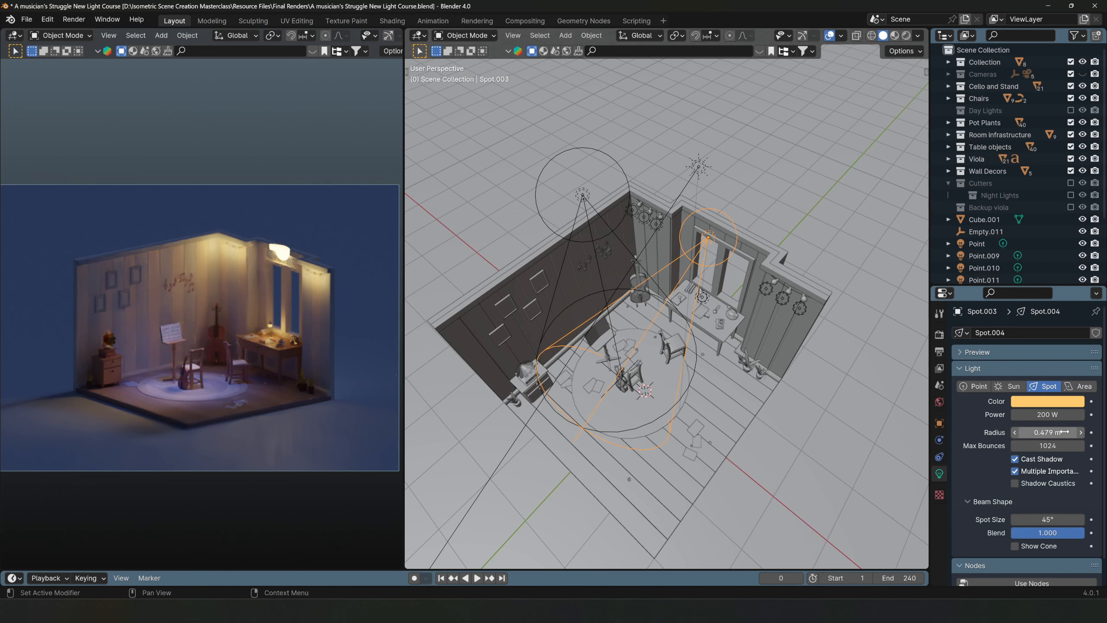
mouse_move(1064, 431)
mouse_down()
mouse_move(1029, 431)
mouse_move(1046, 431)
mouse_up()
key(KP_7)
key(g)
click(723, 265)
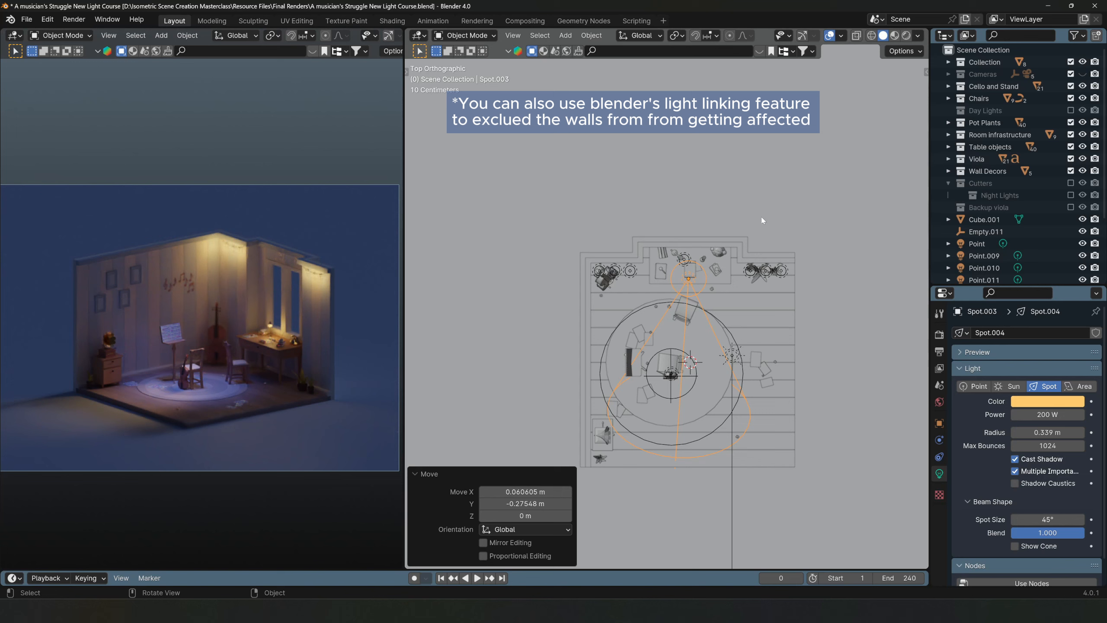
Step: Rotate the warm spot light about 16.5° in plan view and move it about 0.87 m along X
key(r)
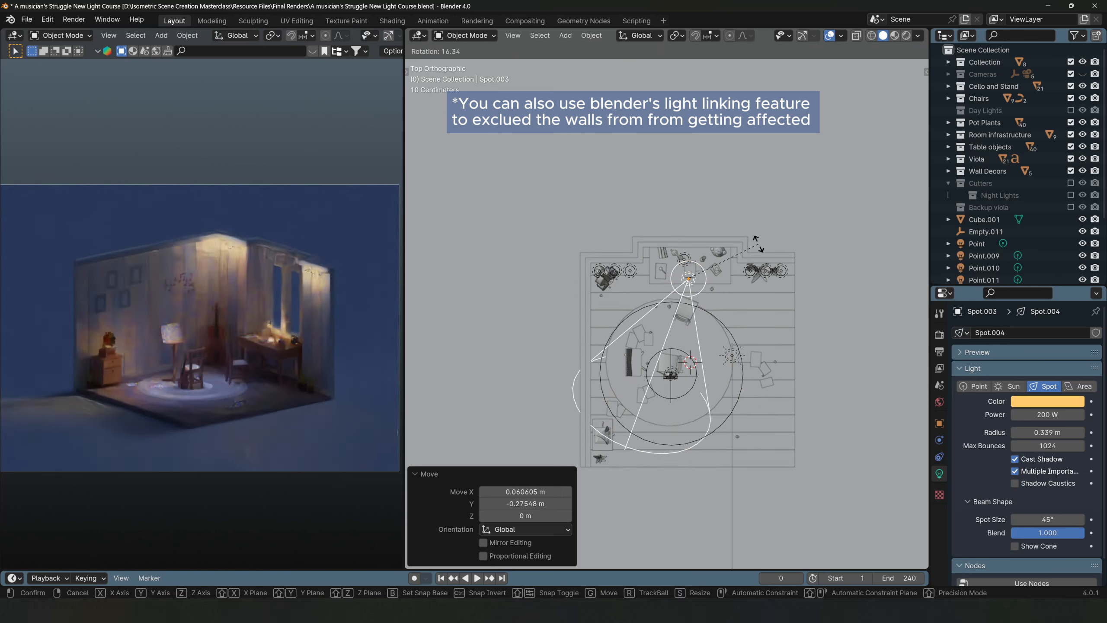
click(758, 247)
key(g)
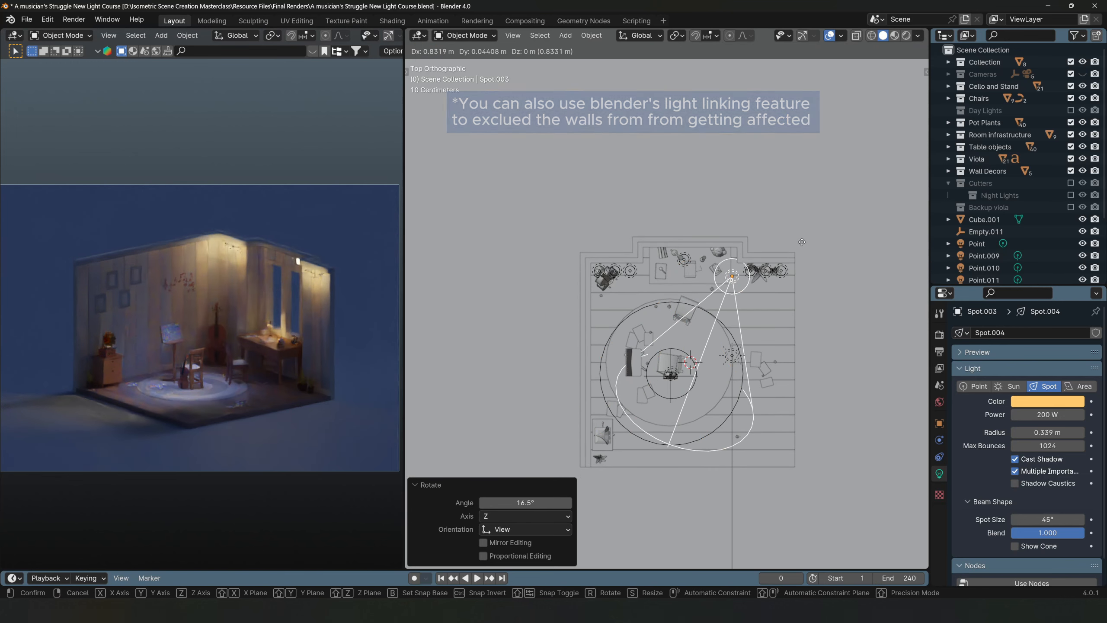
click(802, 242)
Step: Compare the close-up render of the chair and instrument with the warm spot light hidden and shown again
scroll(232, 406, up, 5)
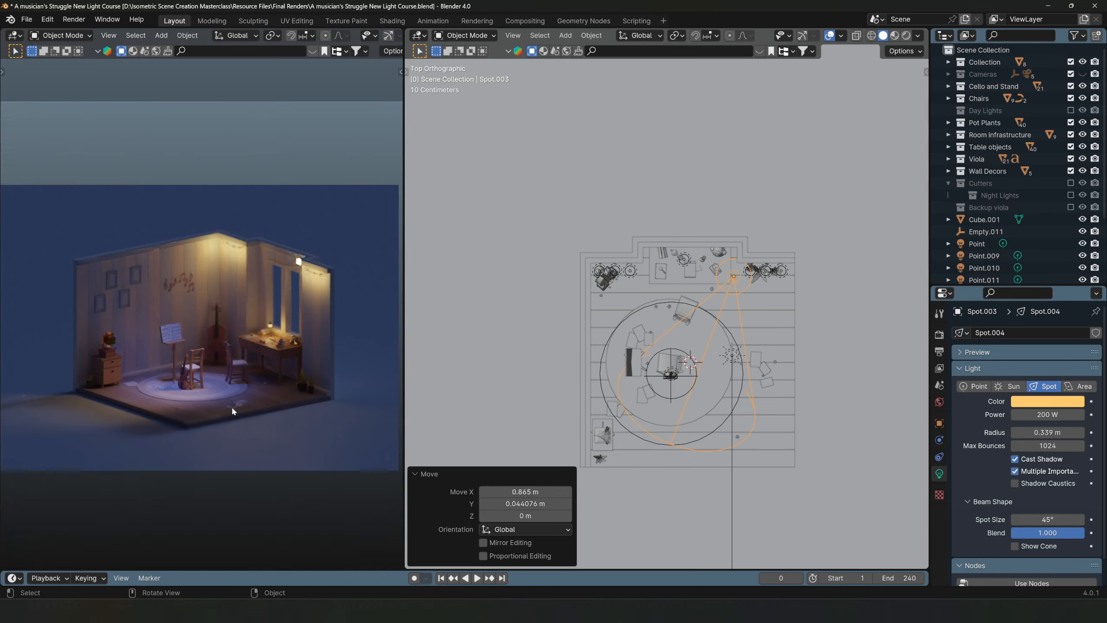
scroll(278, 357, up, 6)
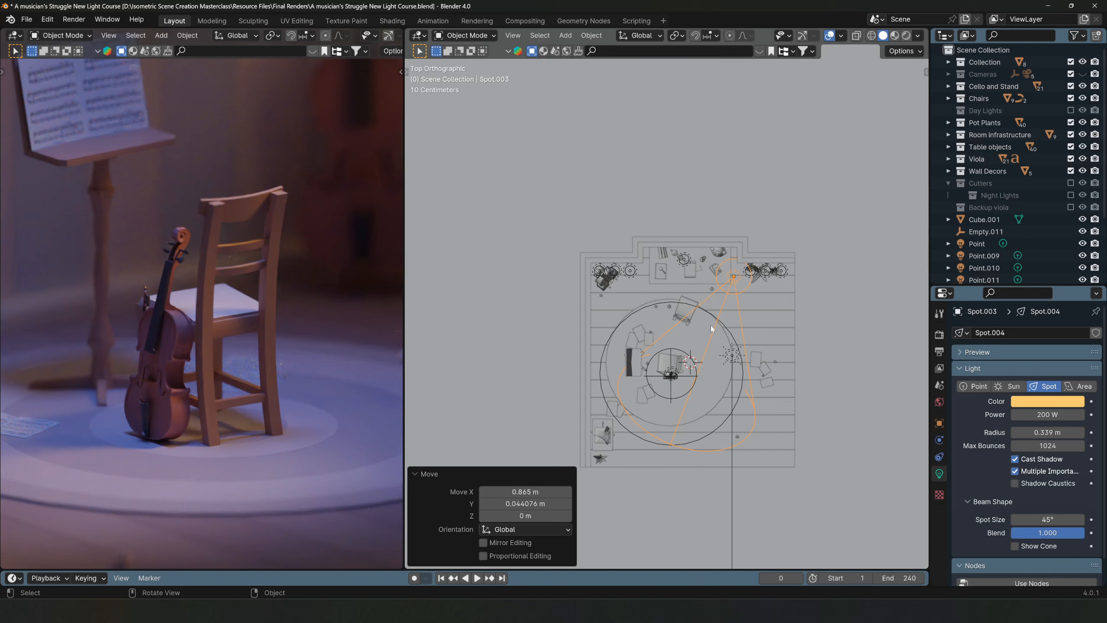
key(h)
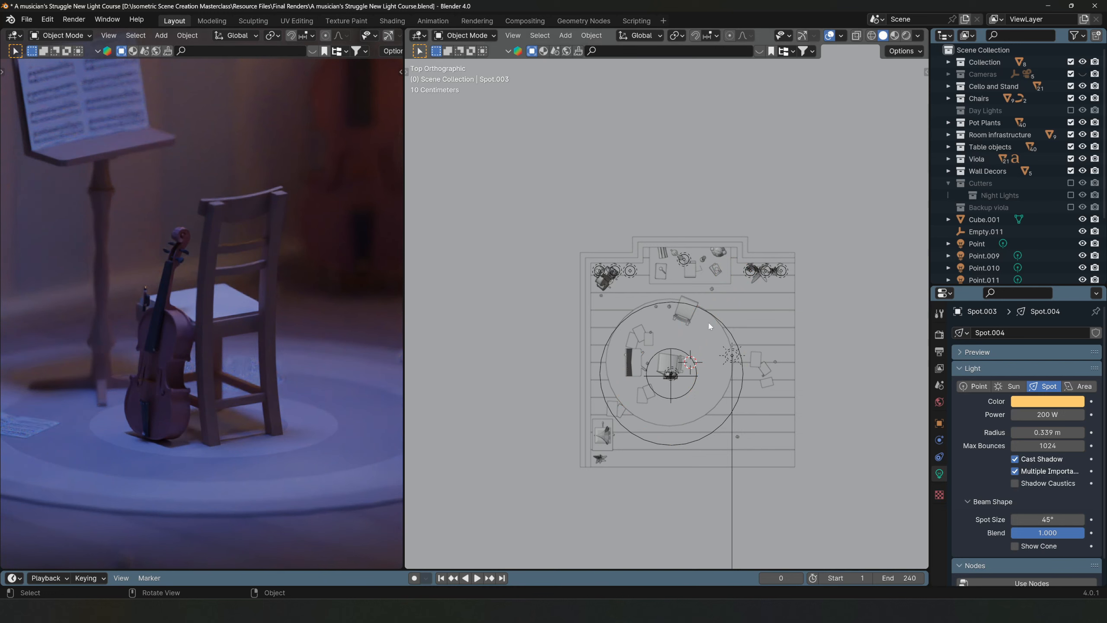
key(alt+h)
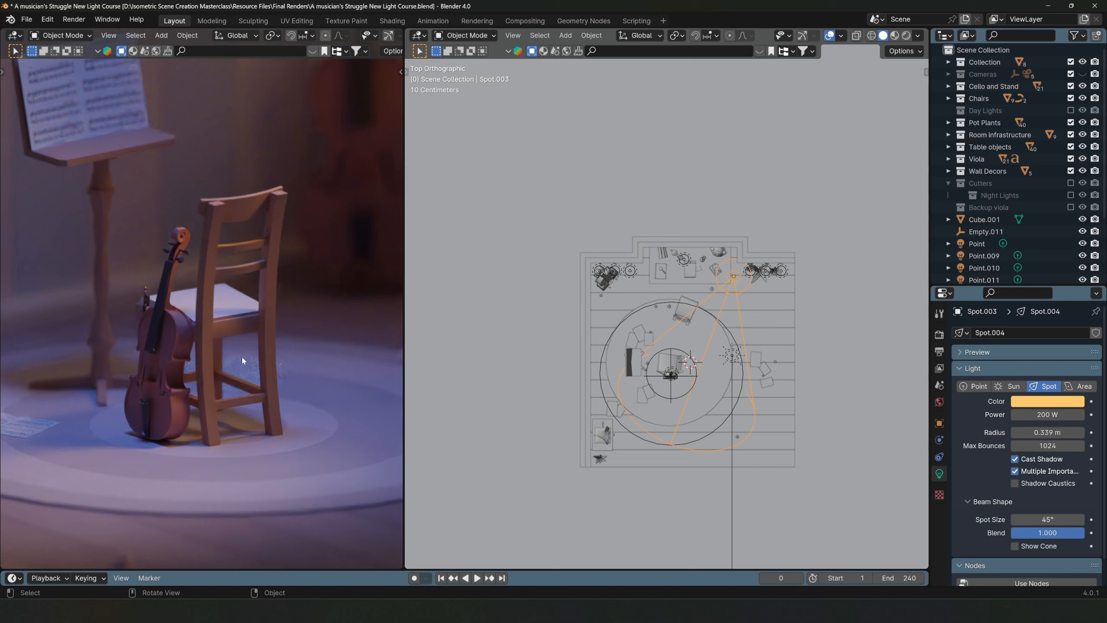
scroll(624, 290, down, 2)
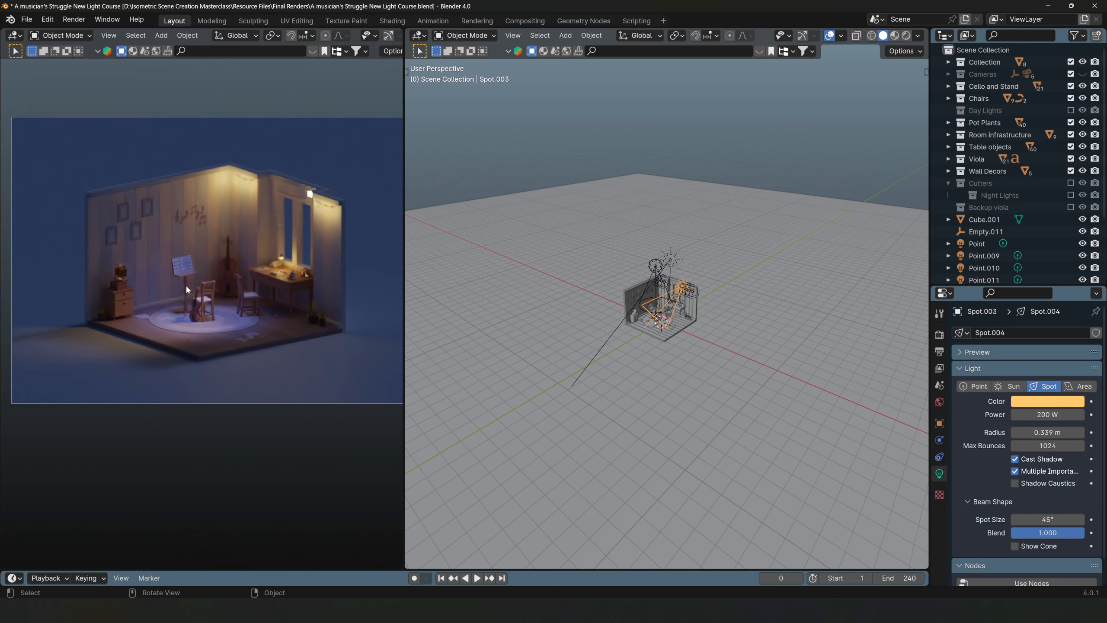
Step: Shift the warm spot light about -0.19 m along X in plan view
scroll(690, 301, up, 3)
middle_drag(690, 301, 721, 371)
scroll(721, 372, up, 4)
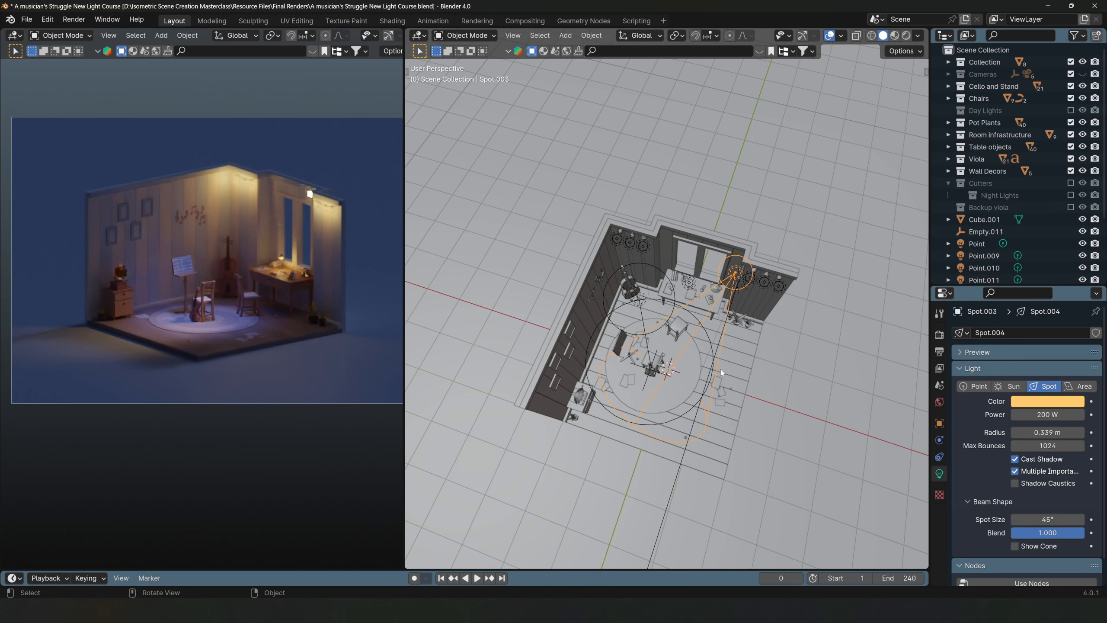
key(KP_7)
key(g)
key(x)
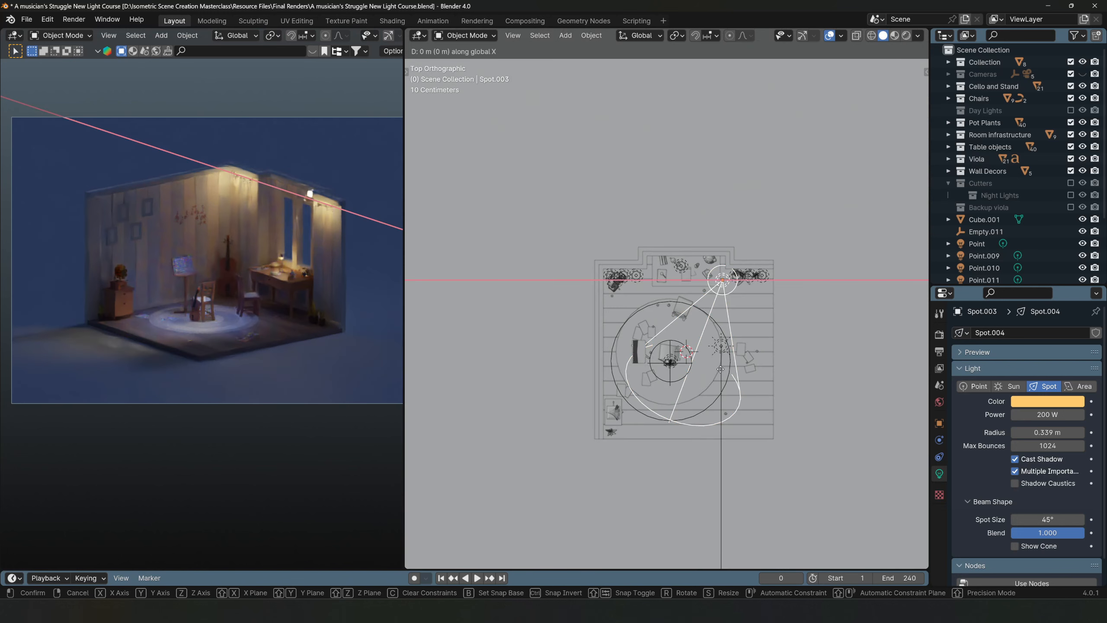
click(713, 368)
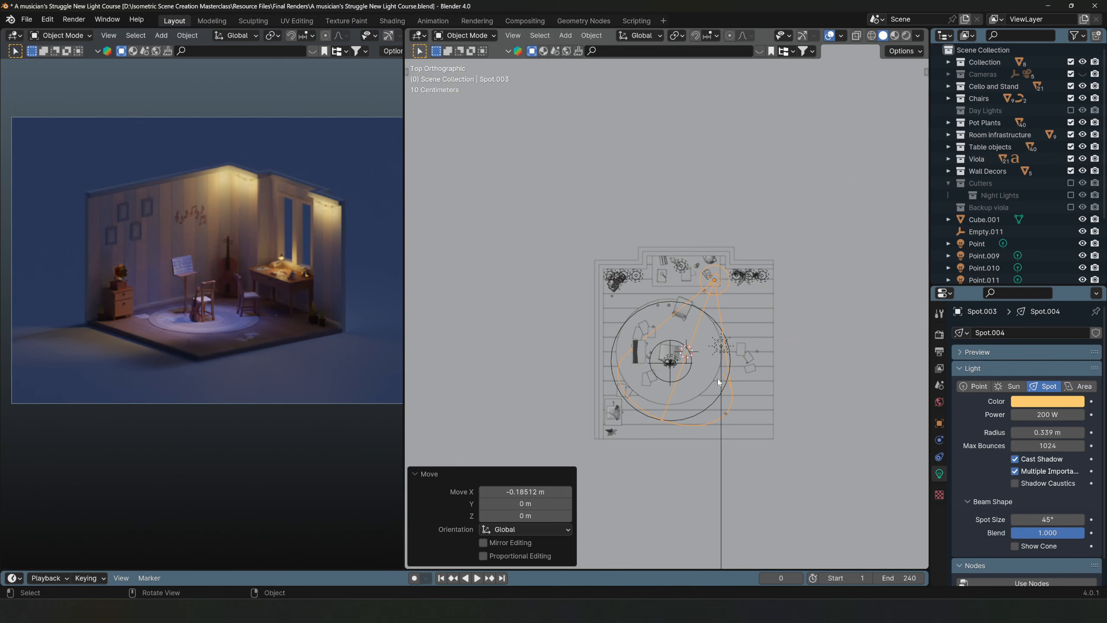
Step: Add an area light at the scene origin and rotate it 90° about the X axis
middle_drag(718, 379, 669, 306)
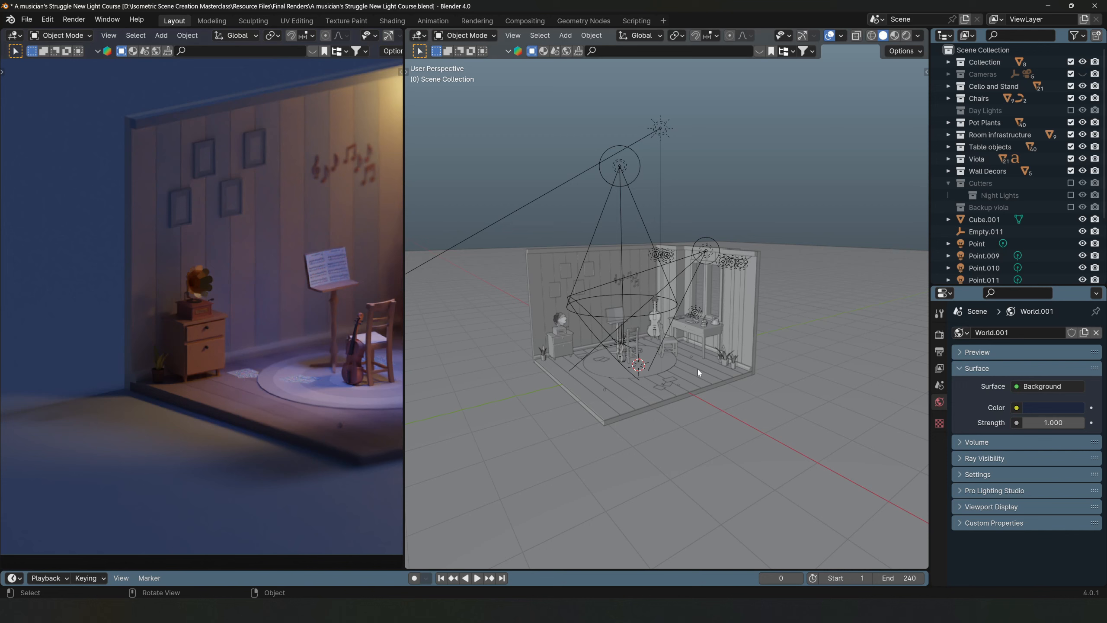
key(shift+a)
mouse_move(719, 369)
click(742, 406)
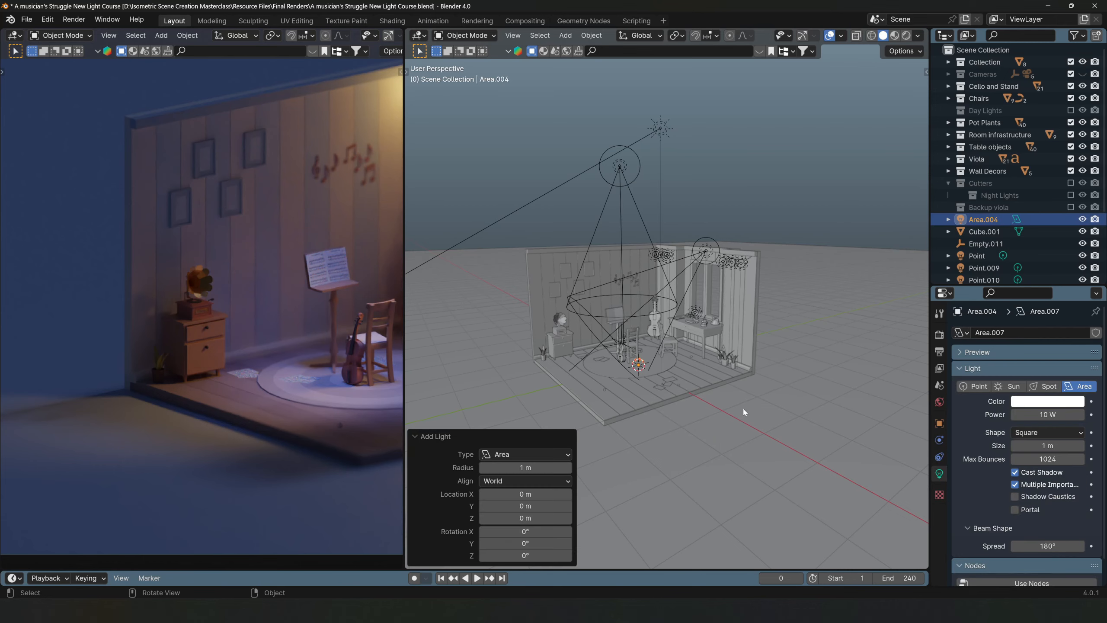
scroll(742, 407, down, 8)
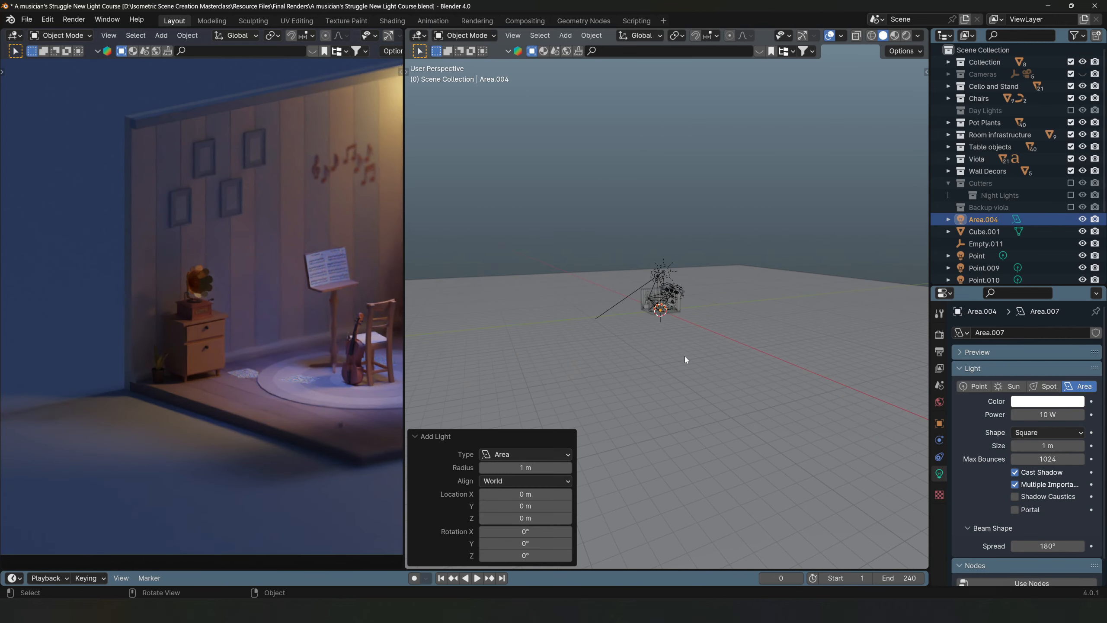
key(KP_3)
scroll(684, 356, up, 3)
text(r)
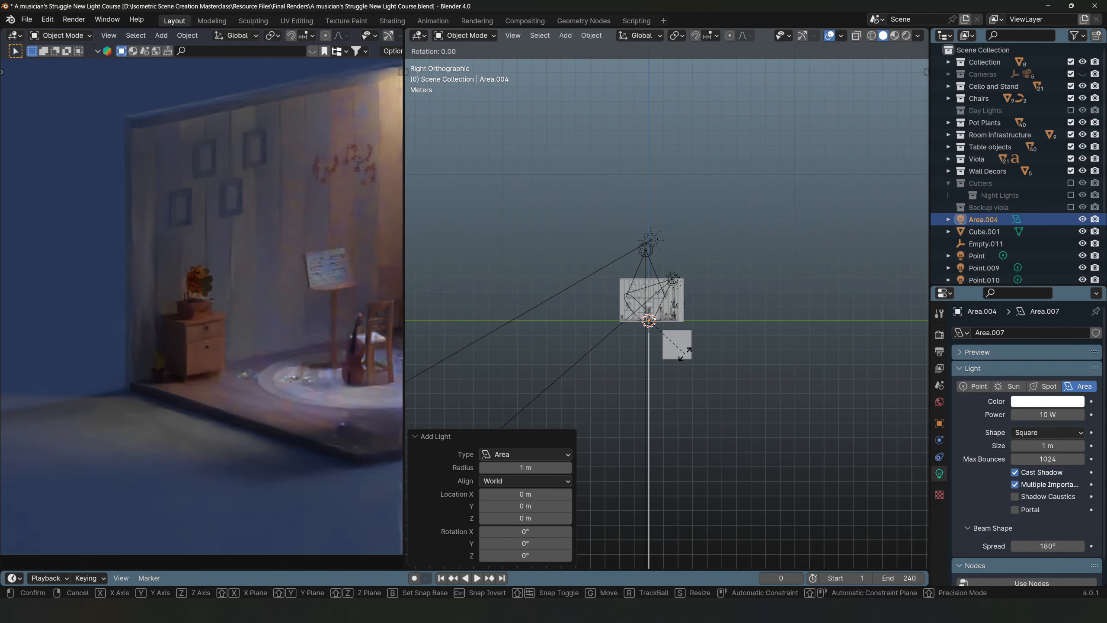
text(x90)
key(Return)
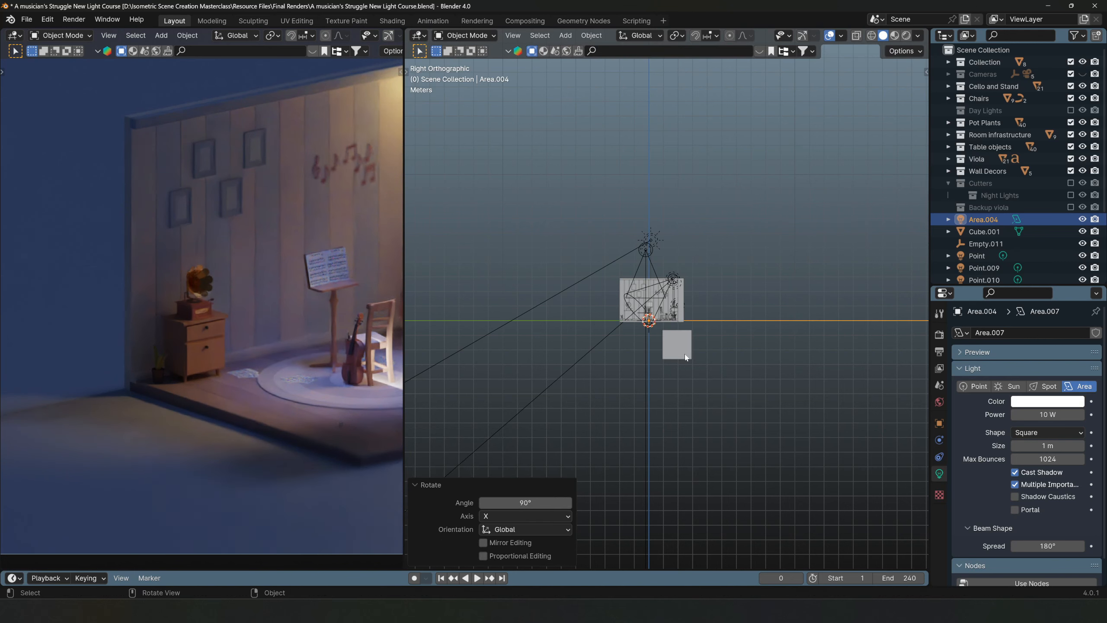
Step: Raise the area light and place it in front of the room's open side, finishing with a shift of about 5.94 m along Y
key(g)
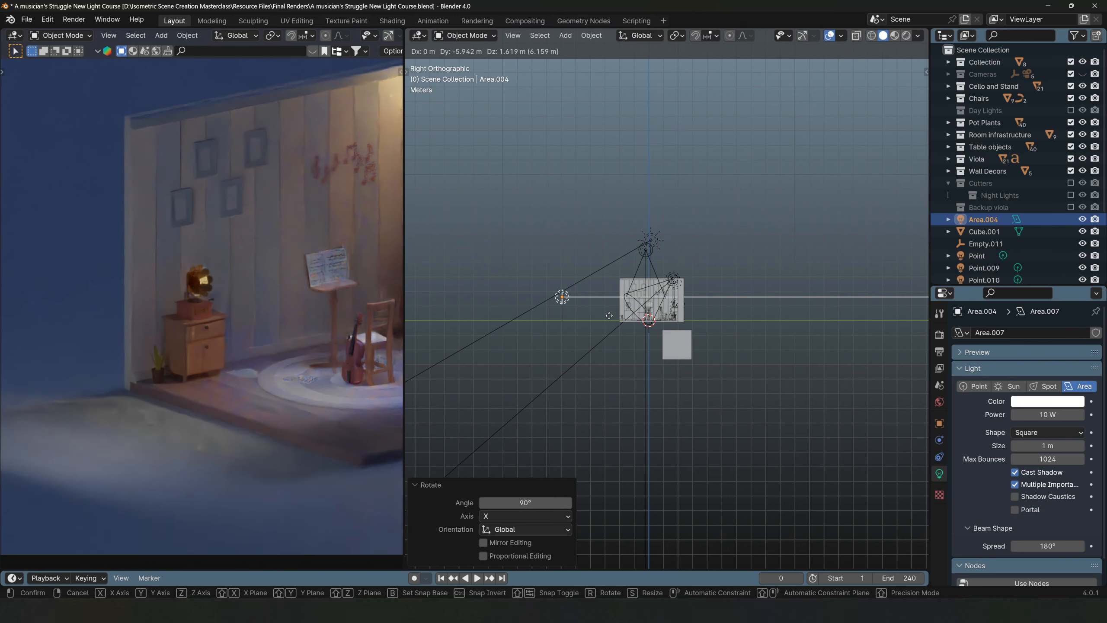
click(548, 312)
scroll(210, 349, down, 5)
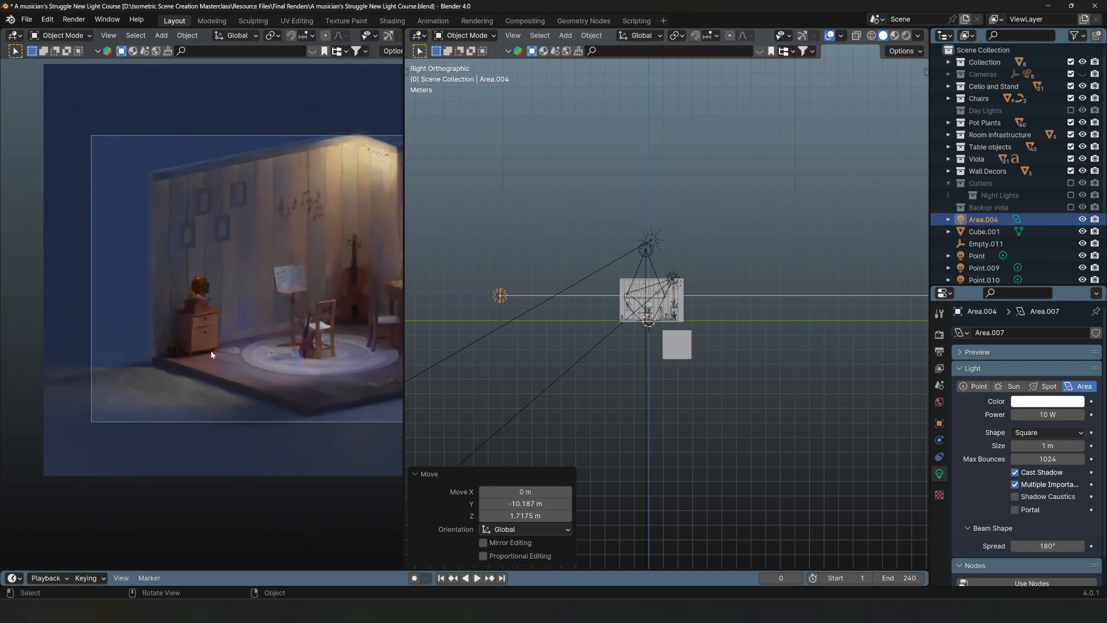
key(g)
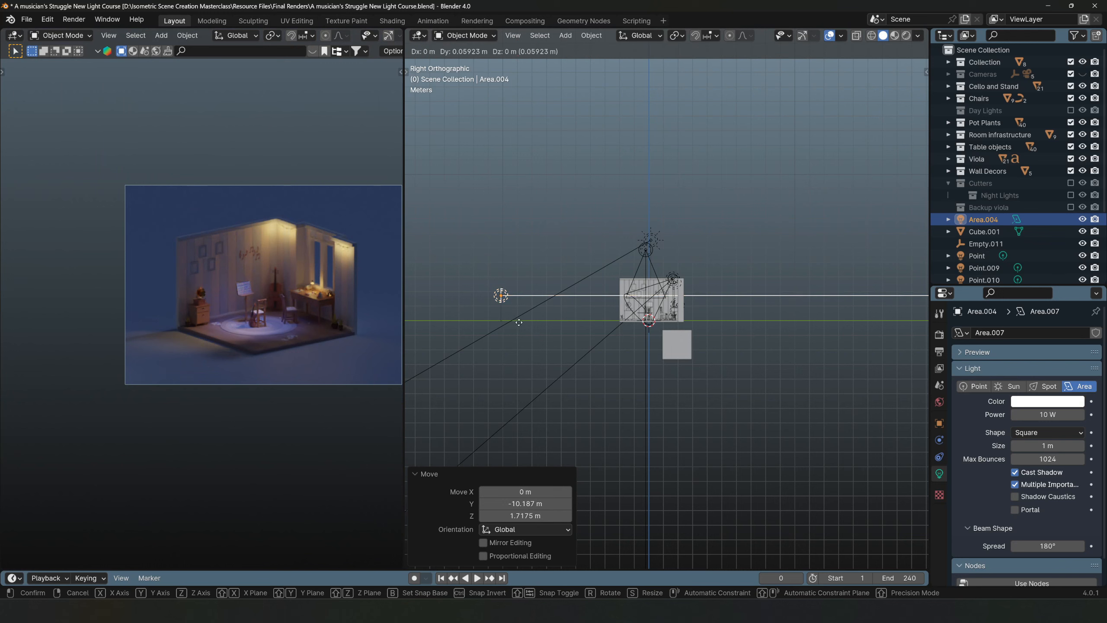
click(601, 320)
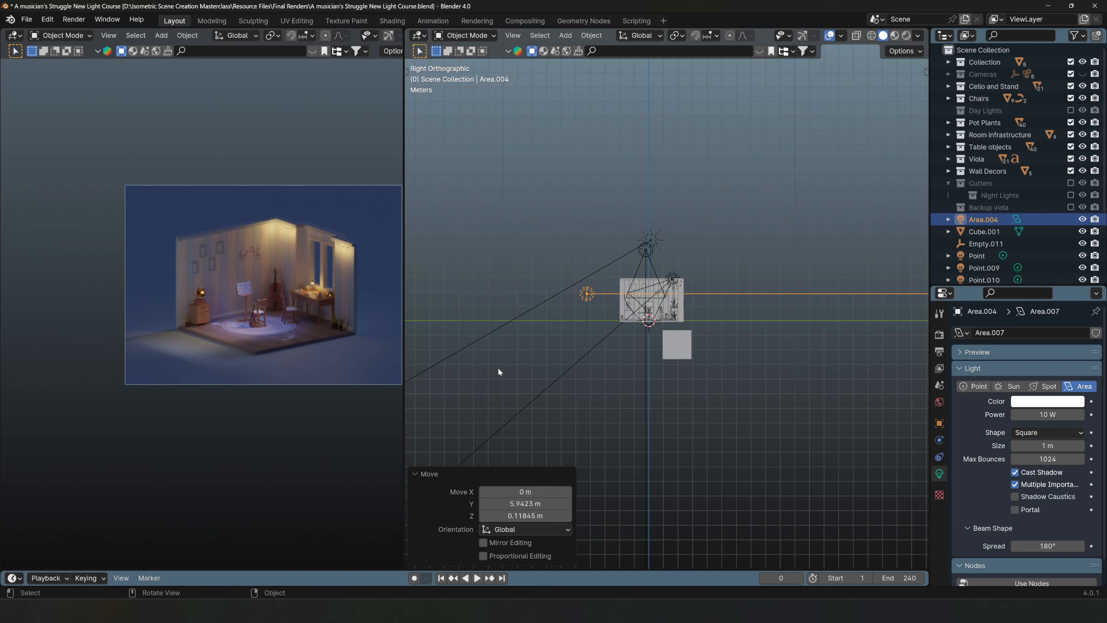
Step: Move the area light about -5.61 m along Y, away from the room's open side
key(g)
key(y)
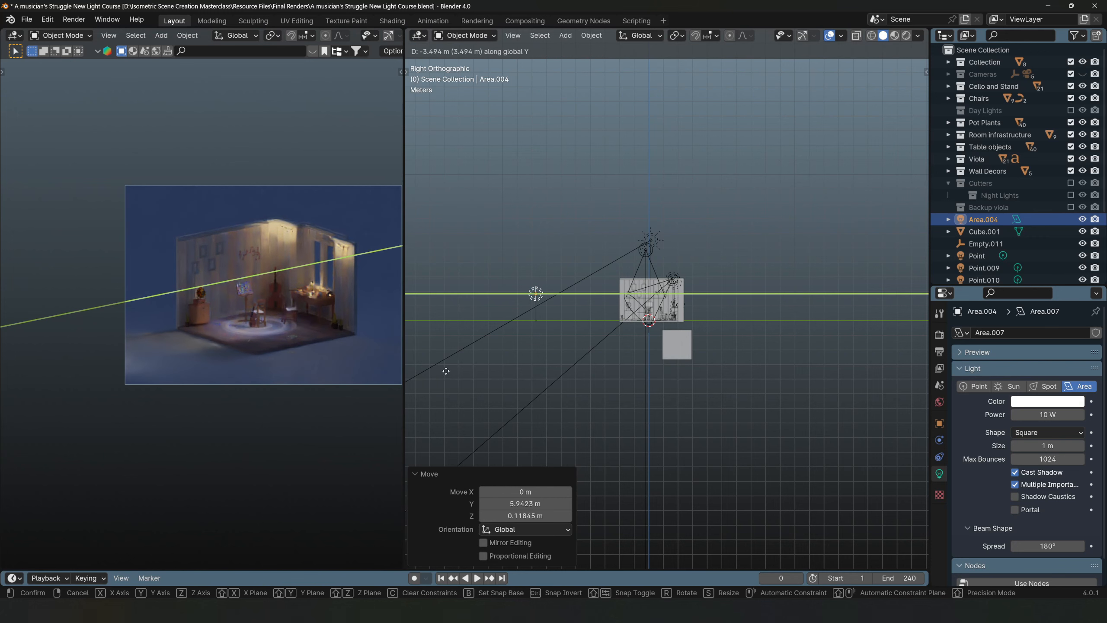
click(414, 365)
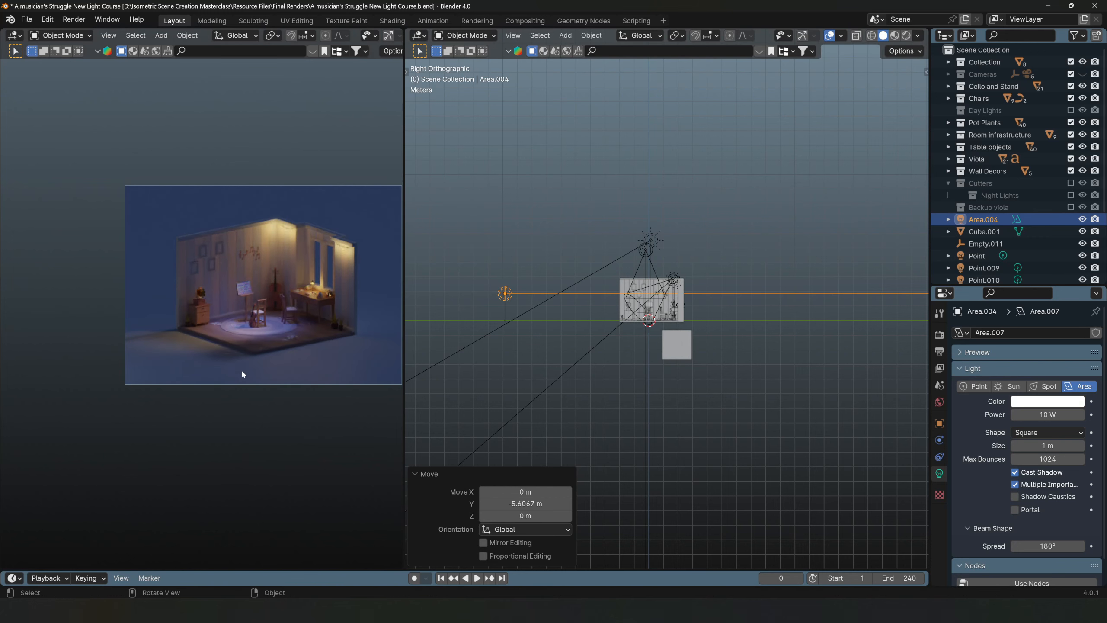
middle_drag(224, 354, 219, 351)
scroll(203, 366, down, 3)
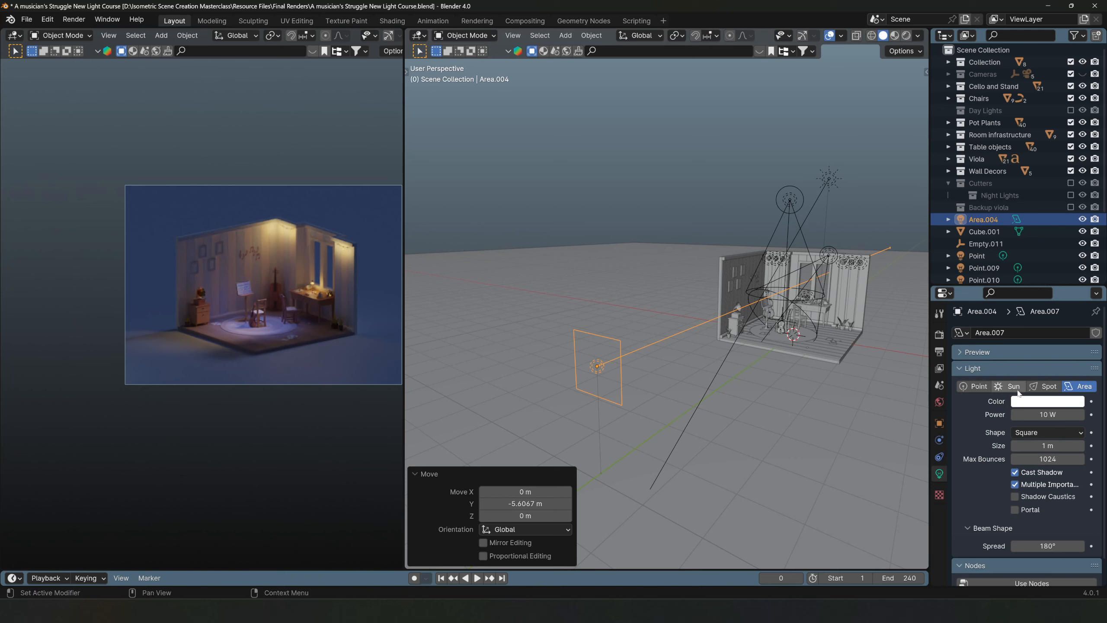
Step: Give the area light a darkened blue colour and set its power to 50 W
click(1040, 403)
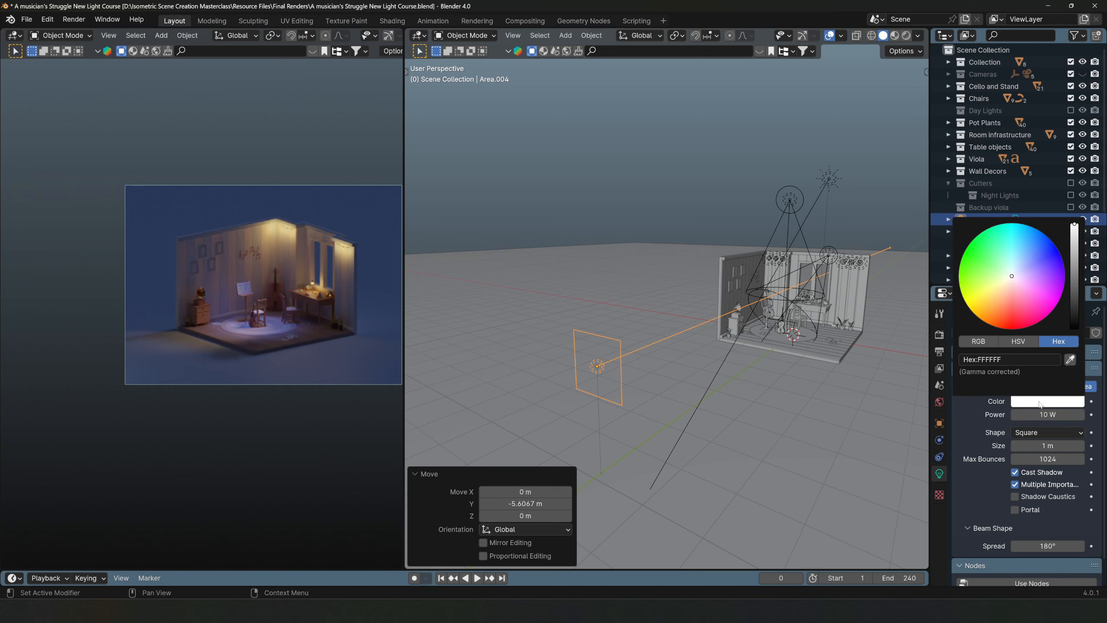
click(1028, 252)
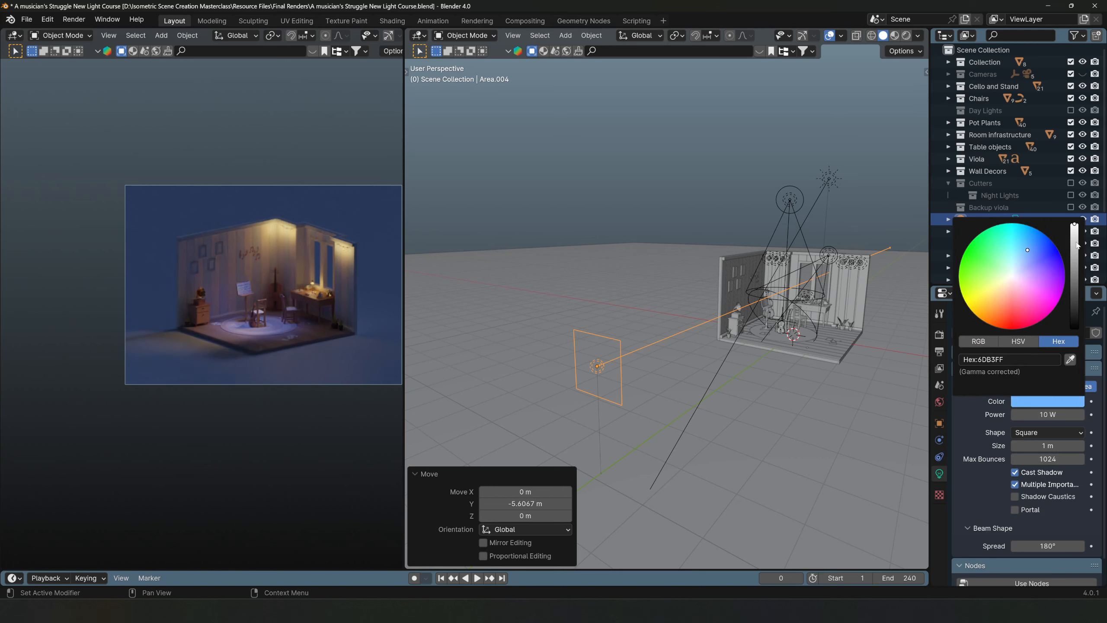
drag(1077, 245, 1074, 272)
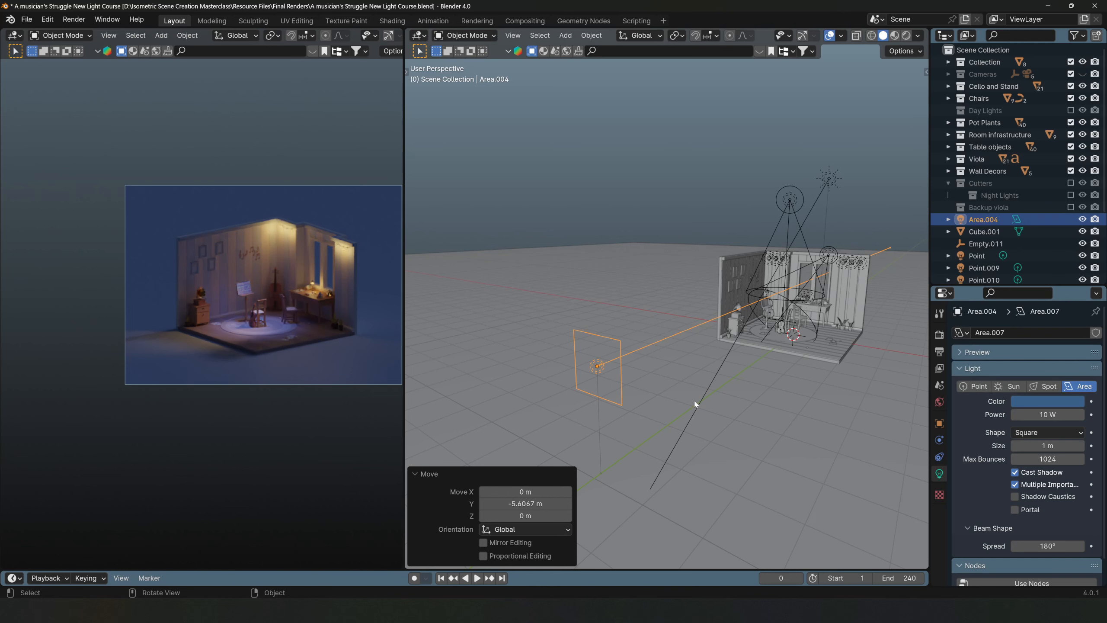
click(1043, 414)
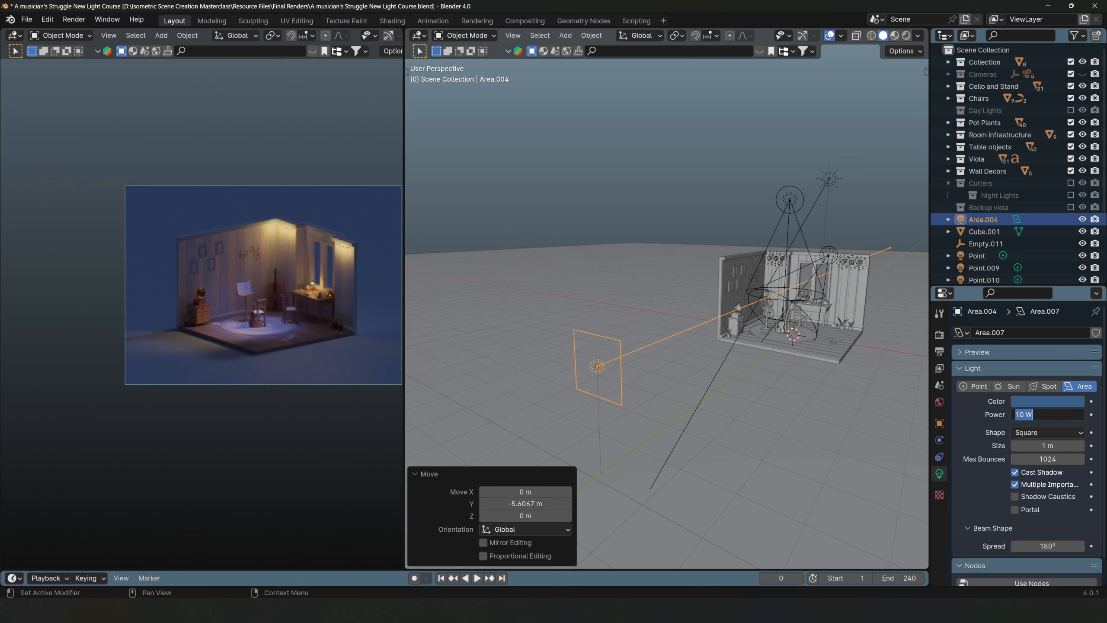
text(50)
key(Return)
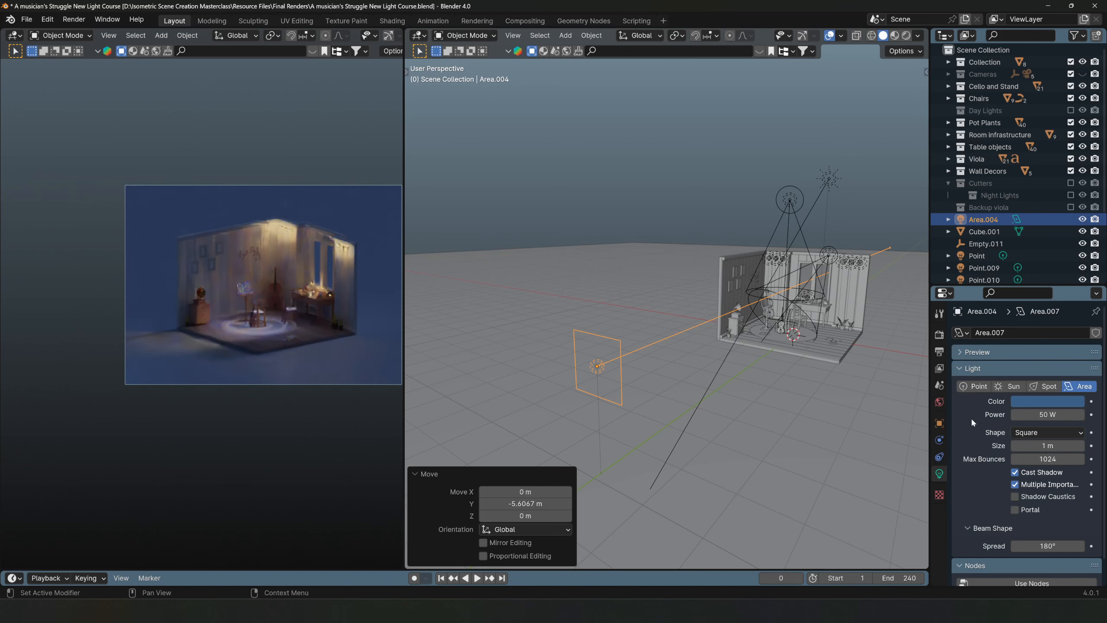
Step: Compare the close-up render of the gramophone cabinet with the area light hidden and shown again
scroll(218, 345, up, 8)
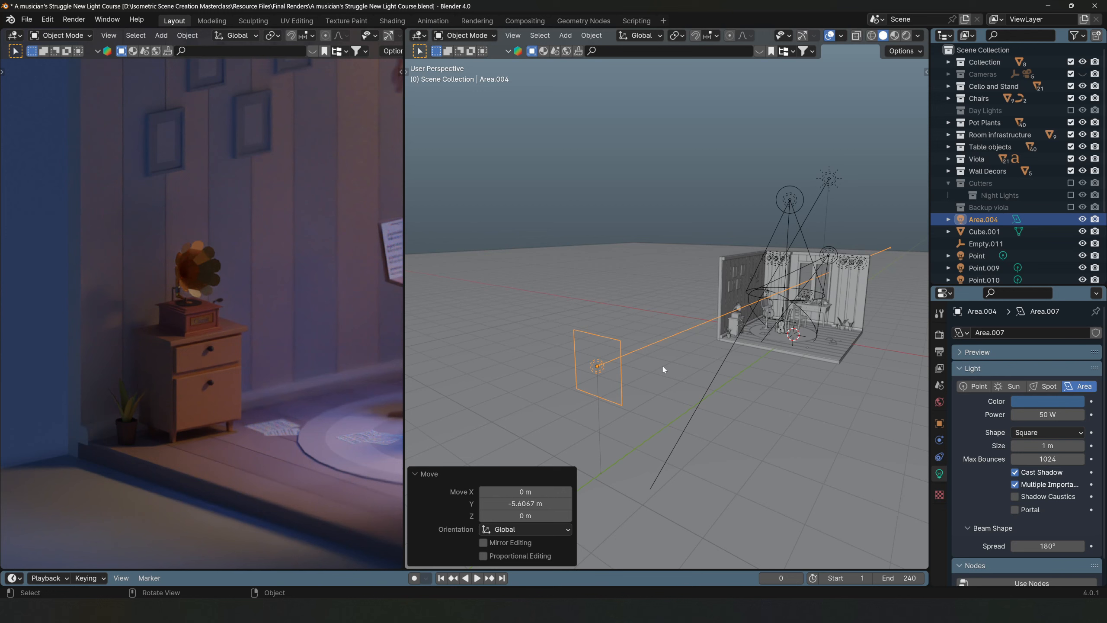
key(h)
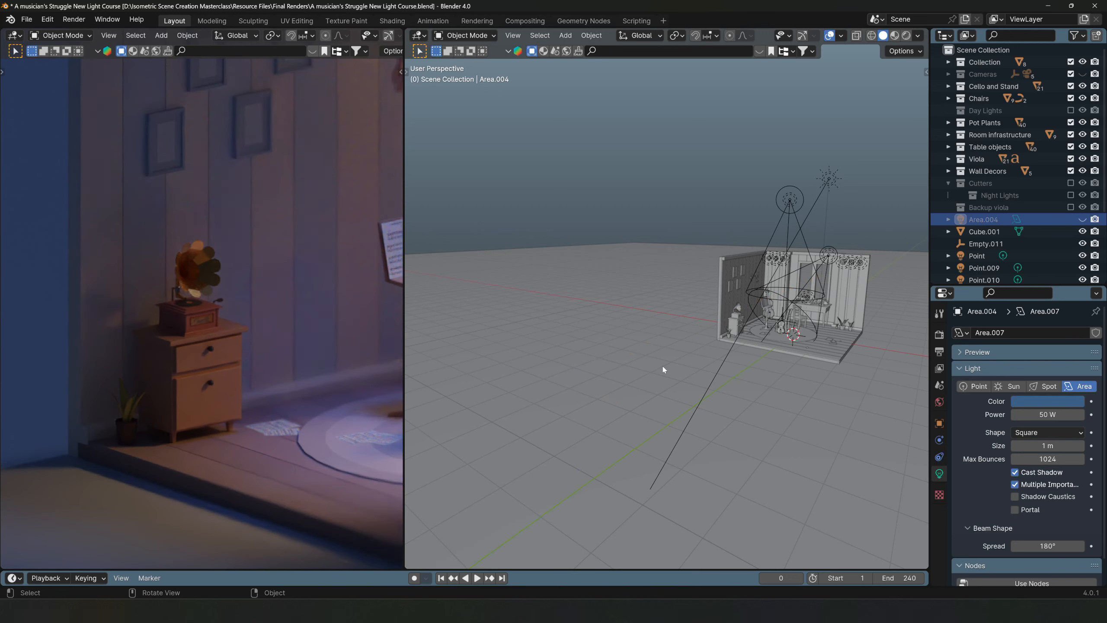
key(alt+h)
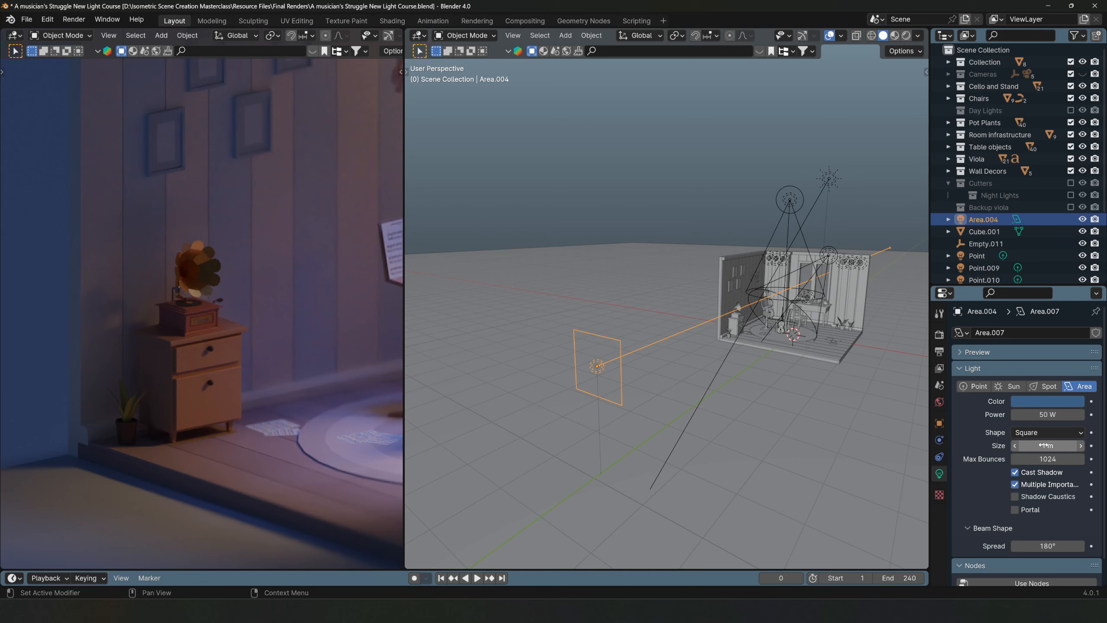
Step: Set the area light's size to 5 m
click(1047, 445)
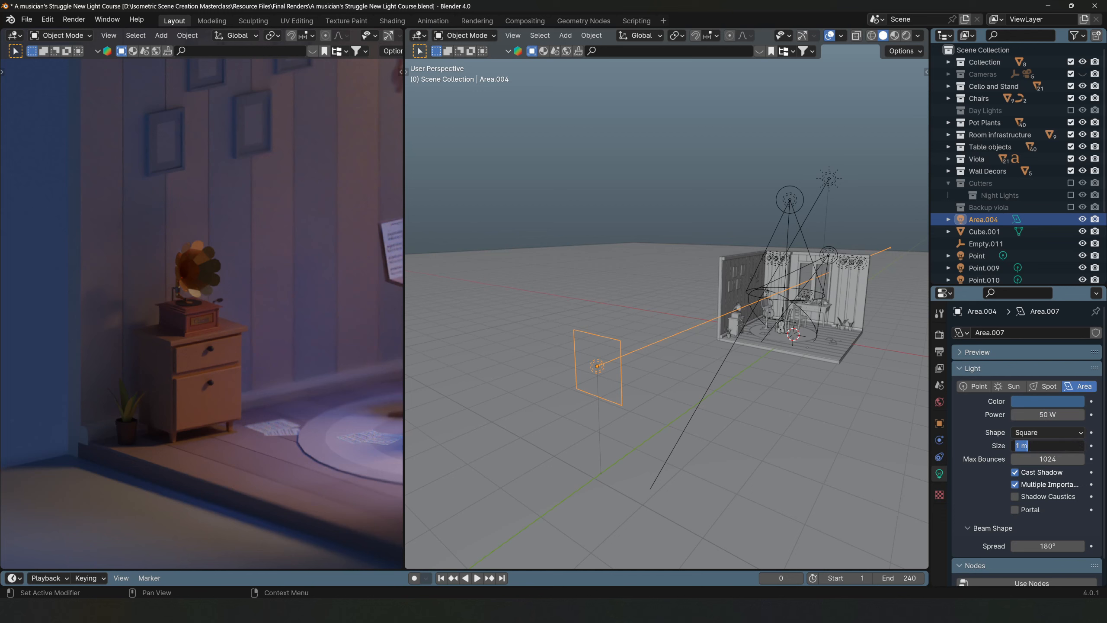
text(5)
key(Return)
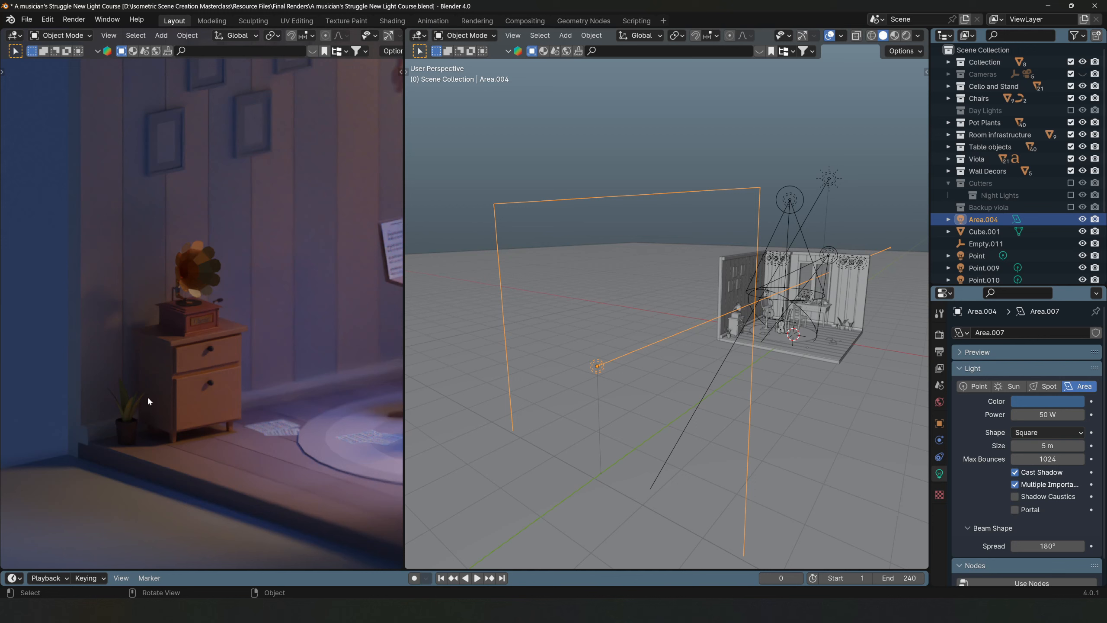
Step: Try an area light size of 1 m to compare shadow softness, and undo it
click(1047, 445)
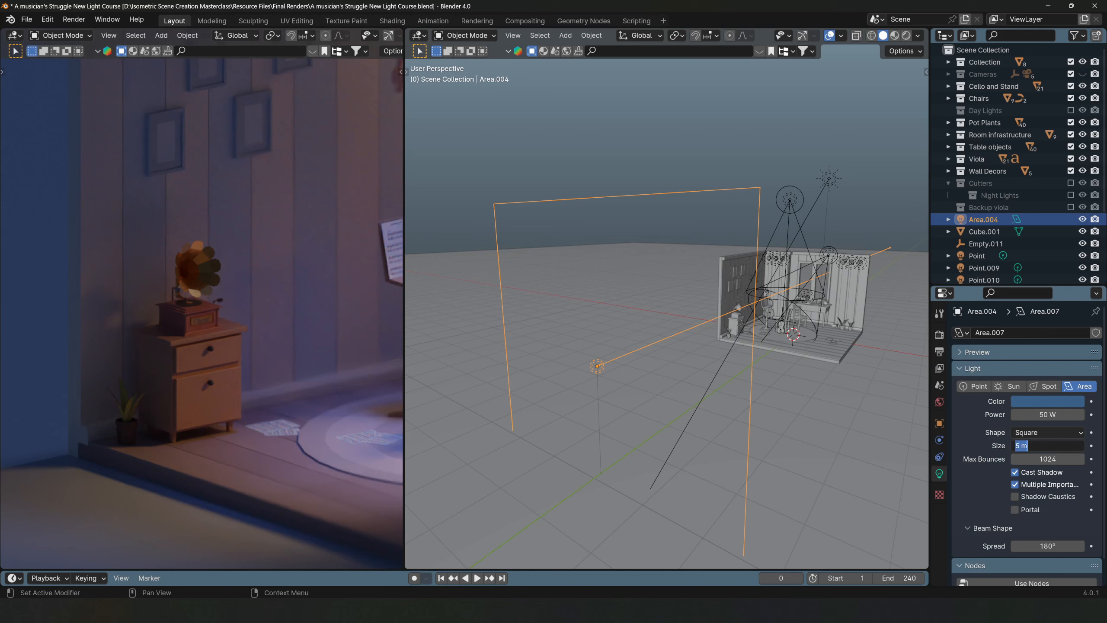
text(1)
key(Return)
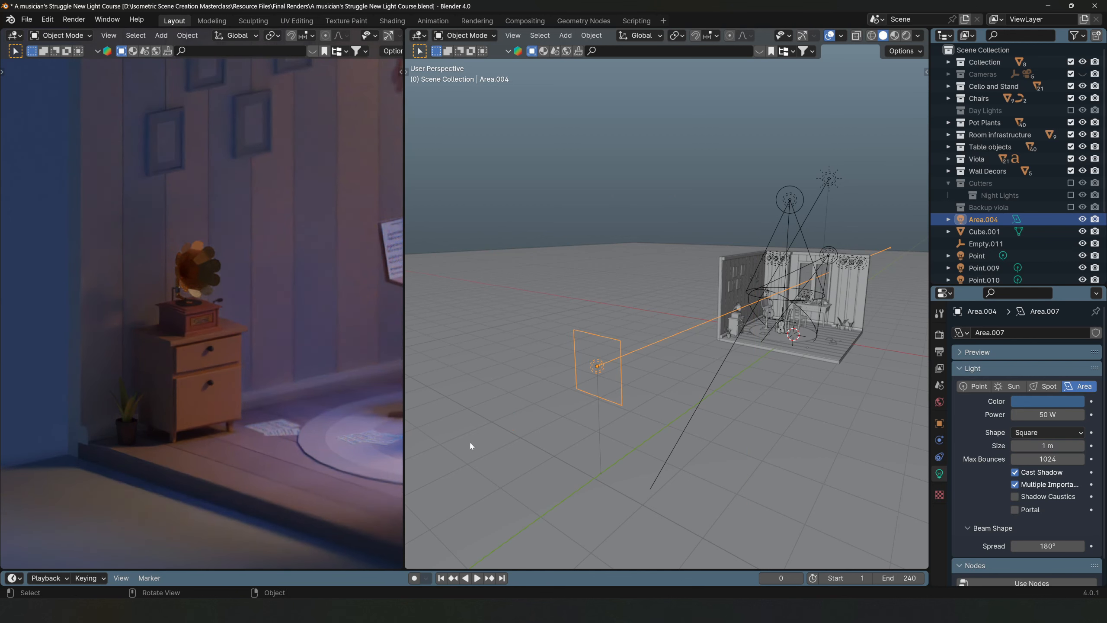
key(ctrl+z)
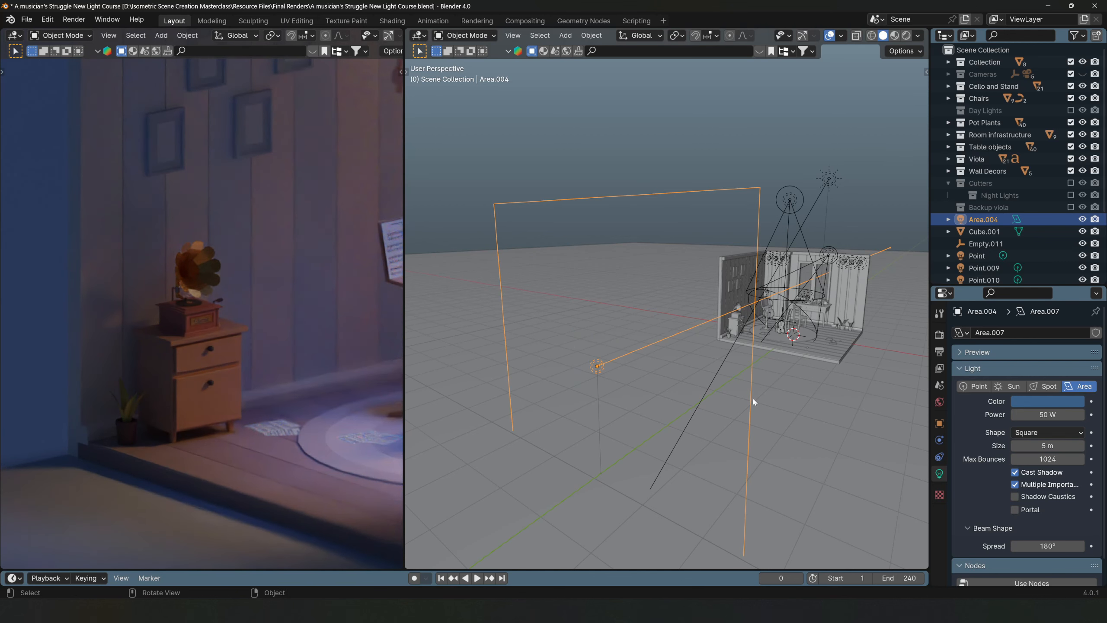
Step: Set the area light's colour to hex 708CD2
click(1047, 402)
double_click(1009, 359)
text(708CD2)
key(Return)
scroll(204, 356, down, 7)
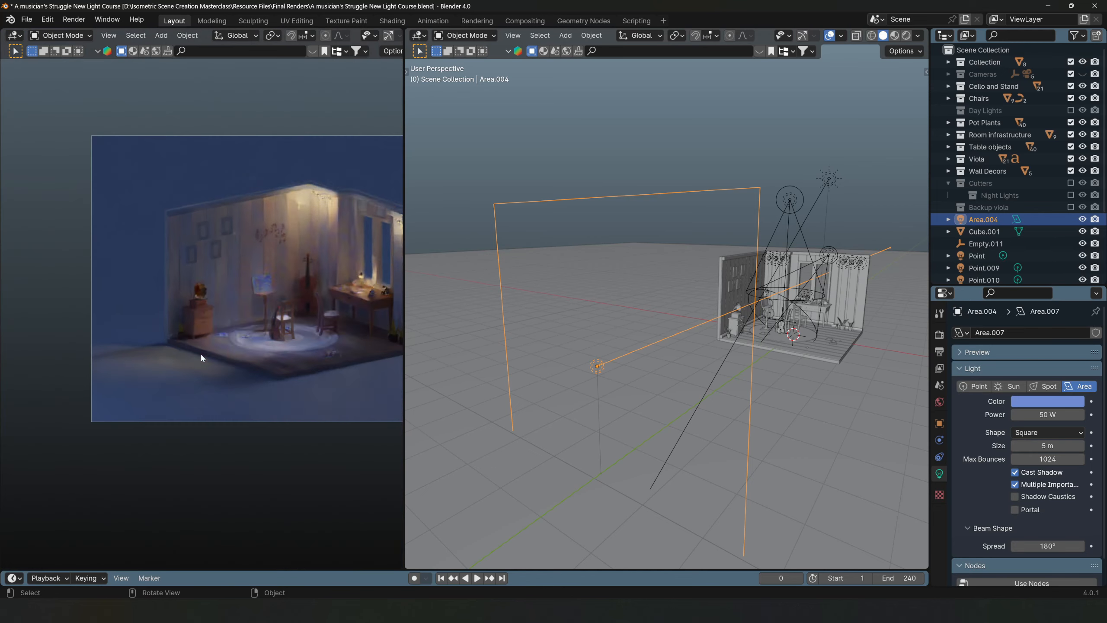
shift+middle_drag(251, 324, 195, 332)
scroll(203, 290, down, 1)
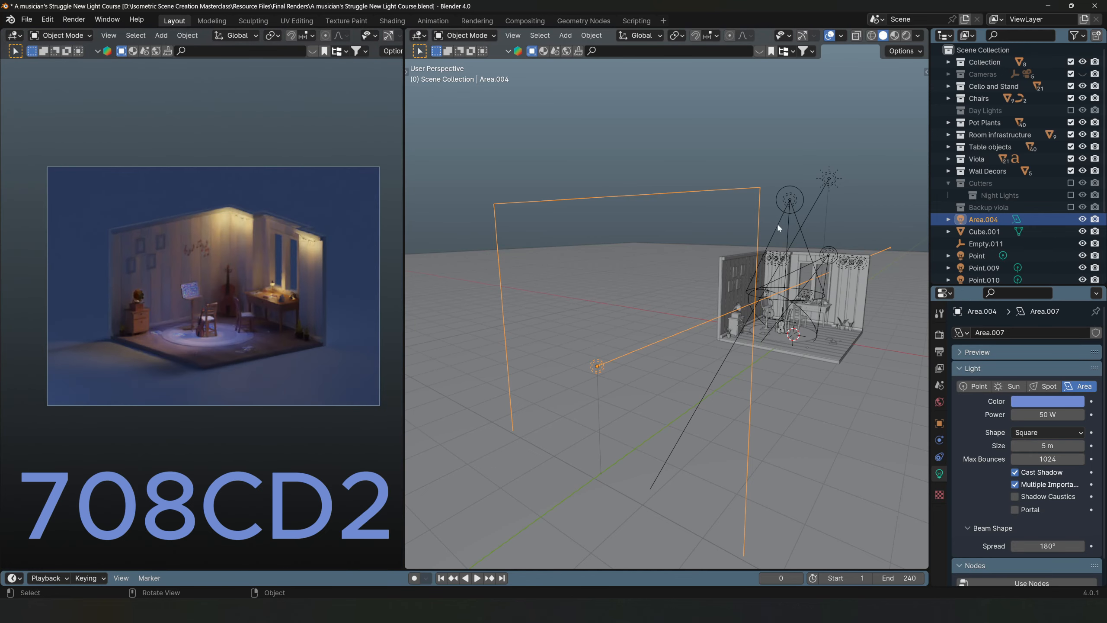
Step: Select the warm 200 W spot light near the window and set its radius to about 0.505 m
click(829, 255)
middle_drag(861, 281, 652, 359)
scroll(762, 360, up, 1)
click(764, 262)
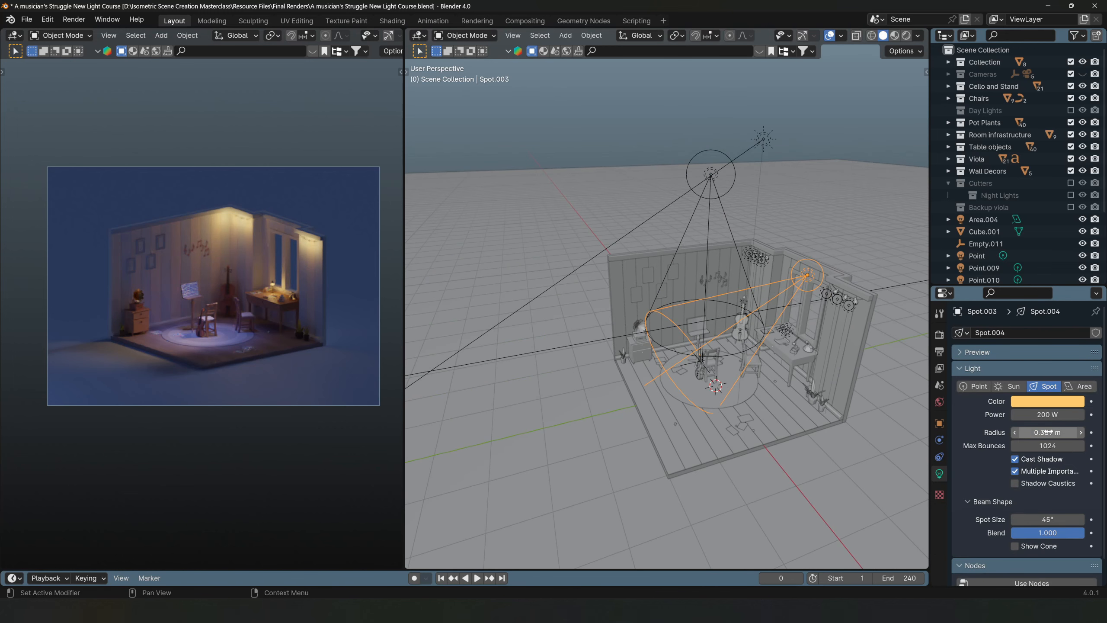
drag(1046, 432, 1098, 432)
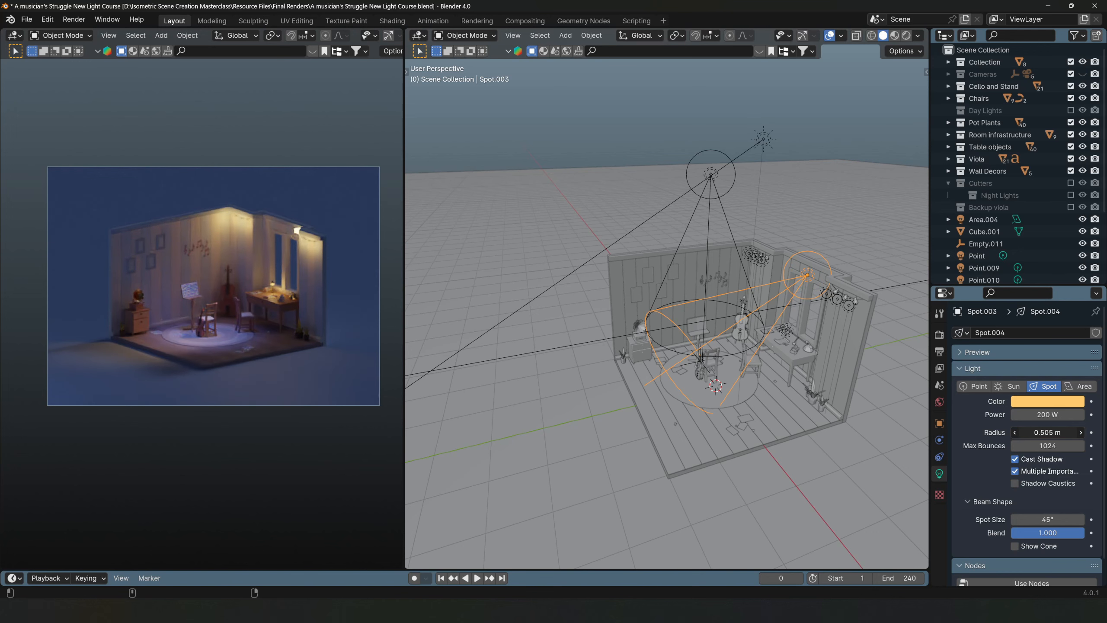
Step: Move the warm spot light about -0.30 m along Y so it stays out of the camera's view
scroll(1063, 432, down, 1)
middle_drag(862, 331, 769, 375)
middle_drag(744, 370, 743, 378)
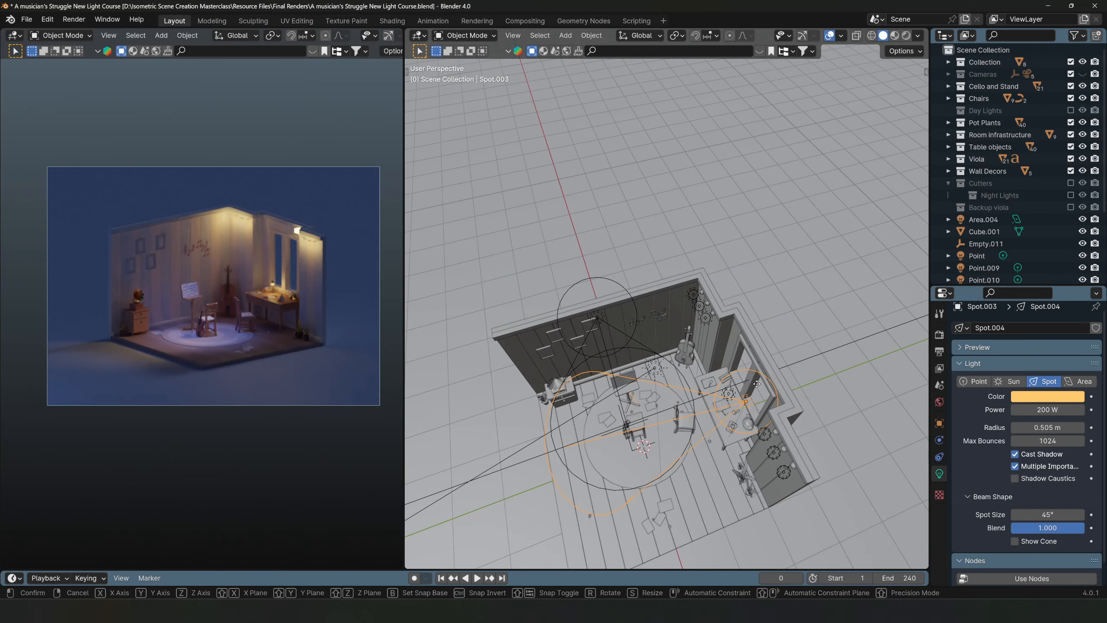
key(g)
key(y)
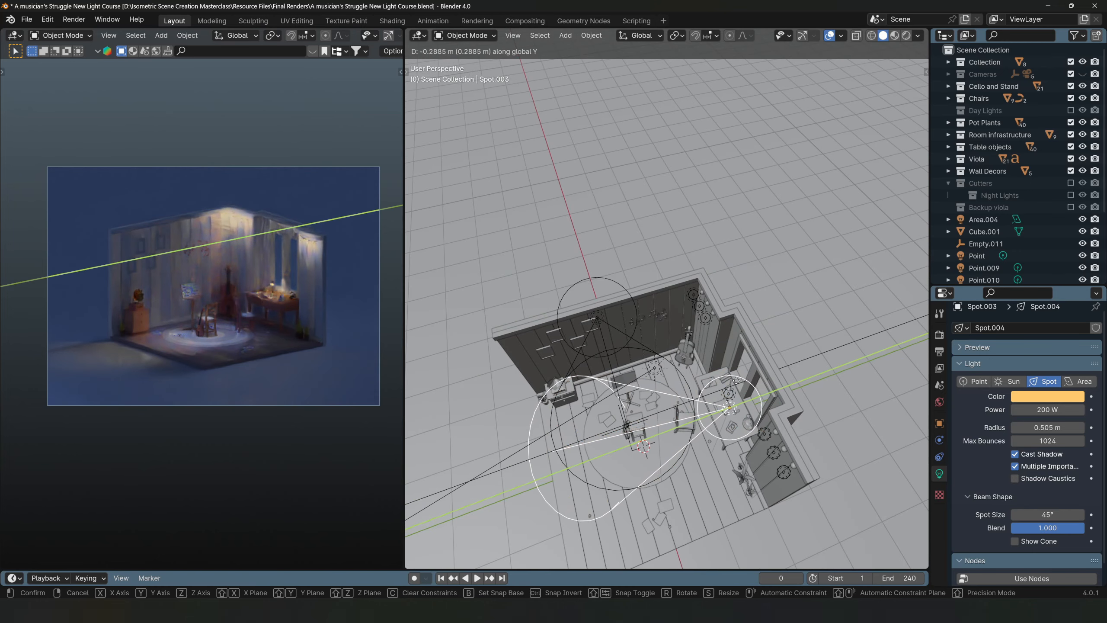
click(736, 383)
Step: Examine the lighting on the desk, chair, music stand and leaning instrument in the render up close
scroll(293, 295, up, 5)
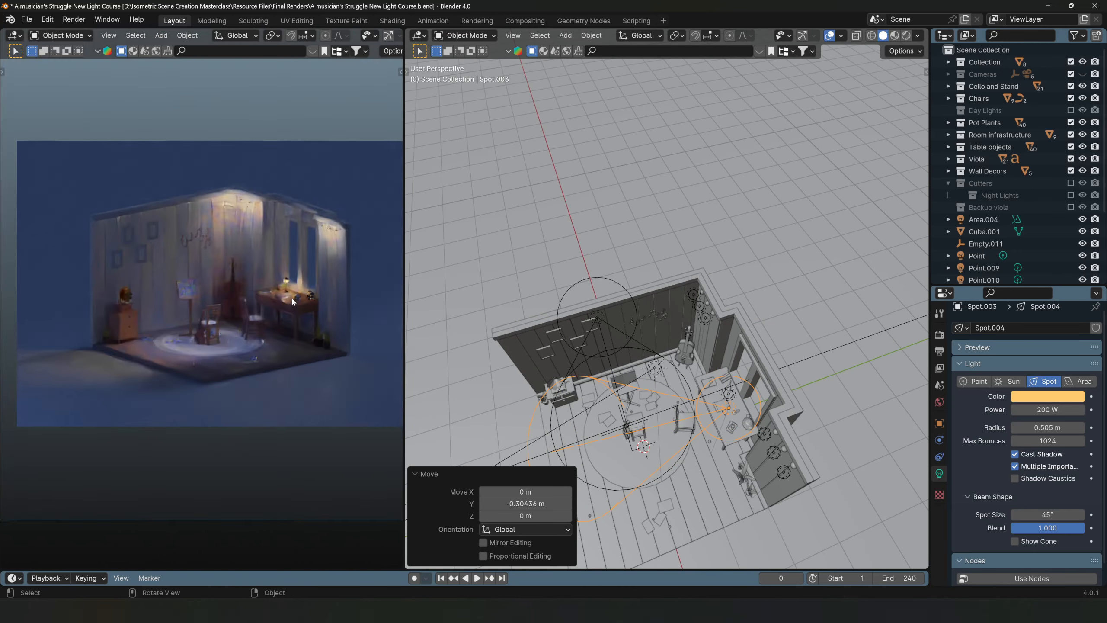
scroll(220, 297, up, 2)
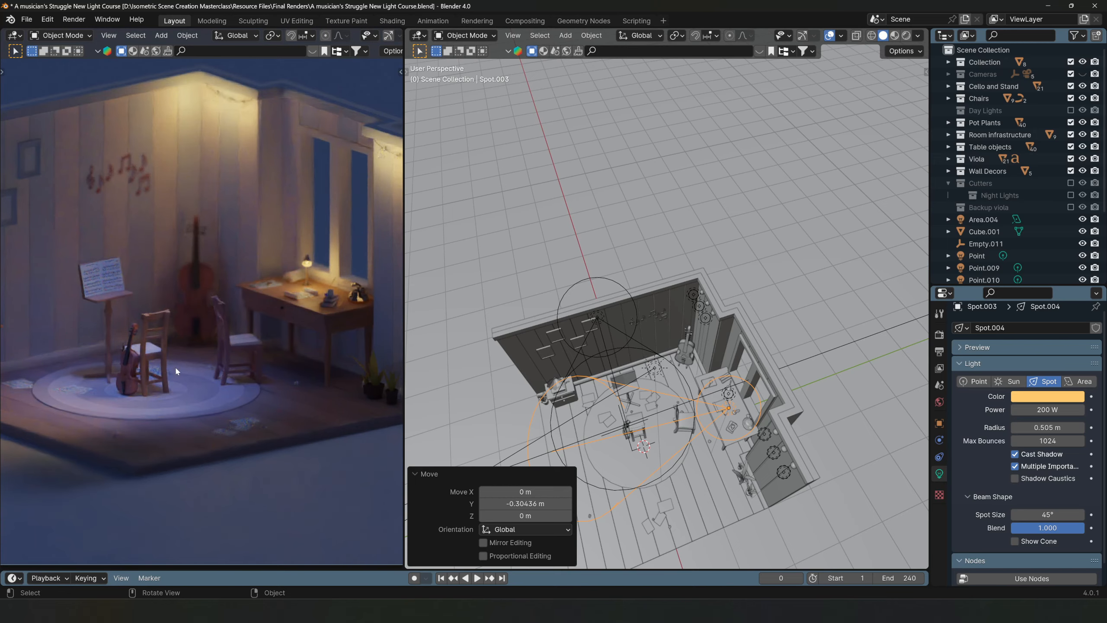
scroll(174, 365, up, 4)
shift+middle_drag(174, 365, 323, 266)
scroll(231, 321, up, 4)
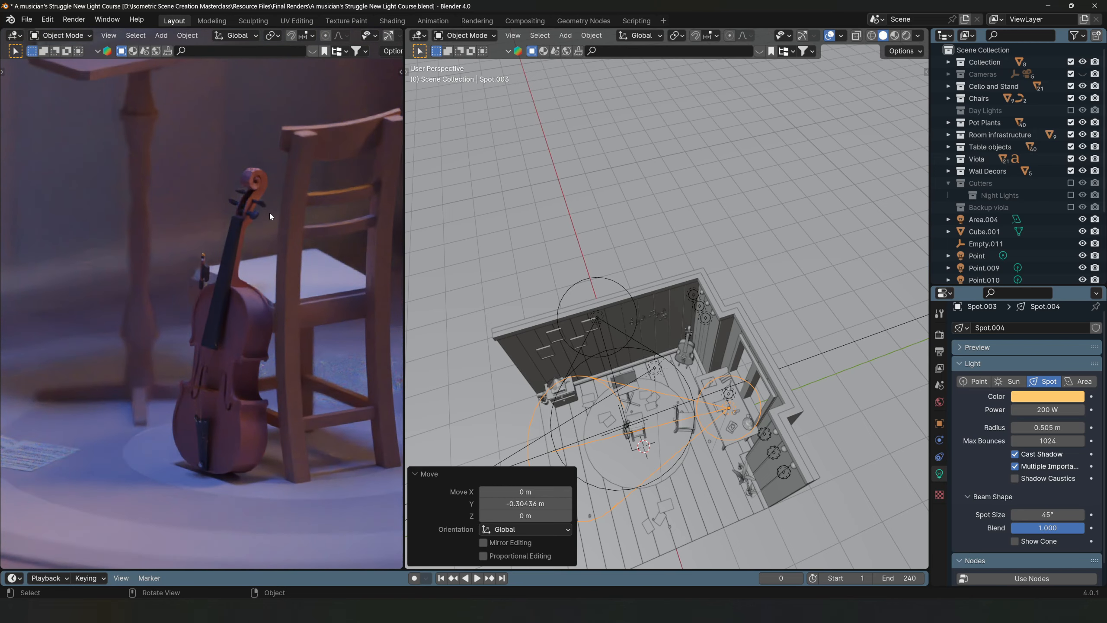
scroll(271, 273, down, 7)
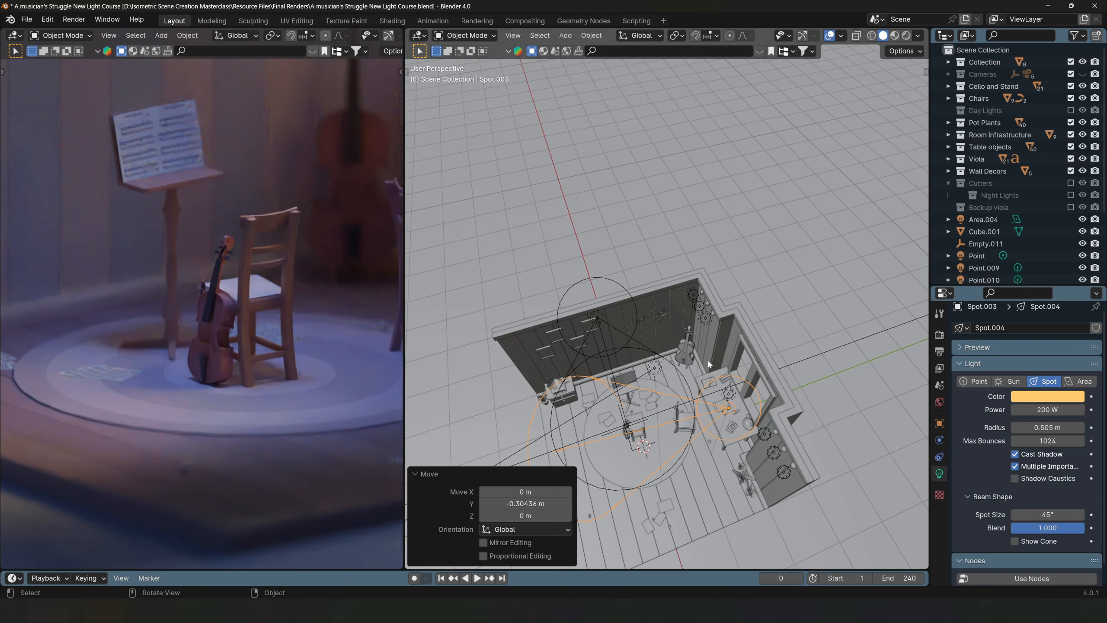
middle_drag(717, 344, 789, 303)
scroll(263, 298, down, 9)
Step: Set the final render's max samples to 512
click(939, 334)
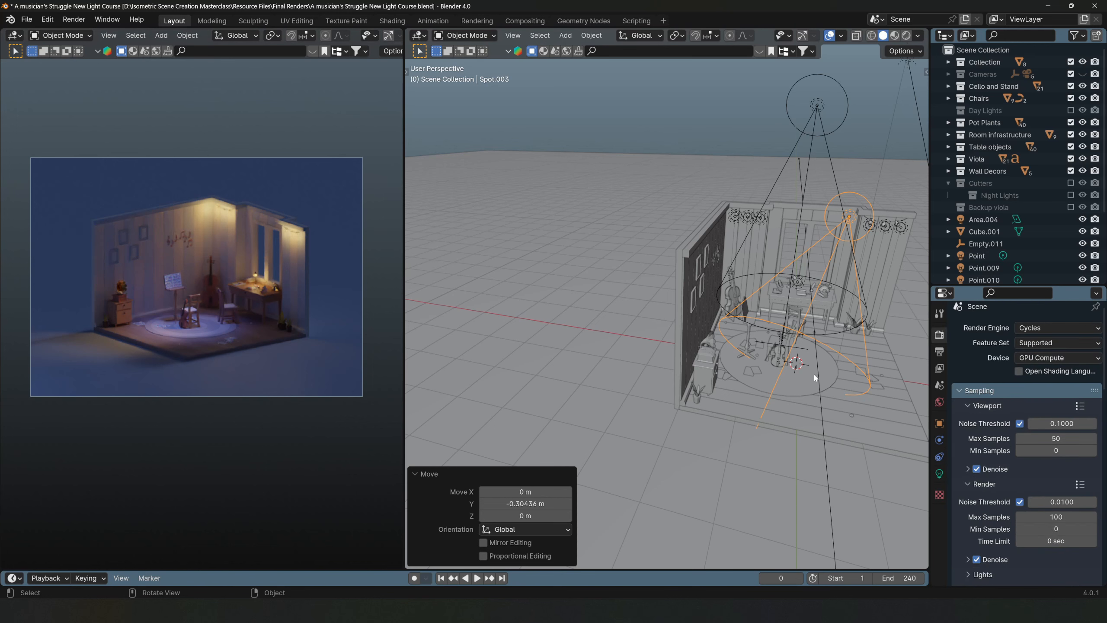
click(1062, 517)
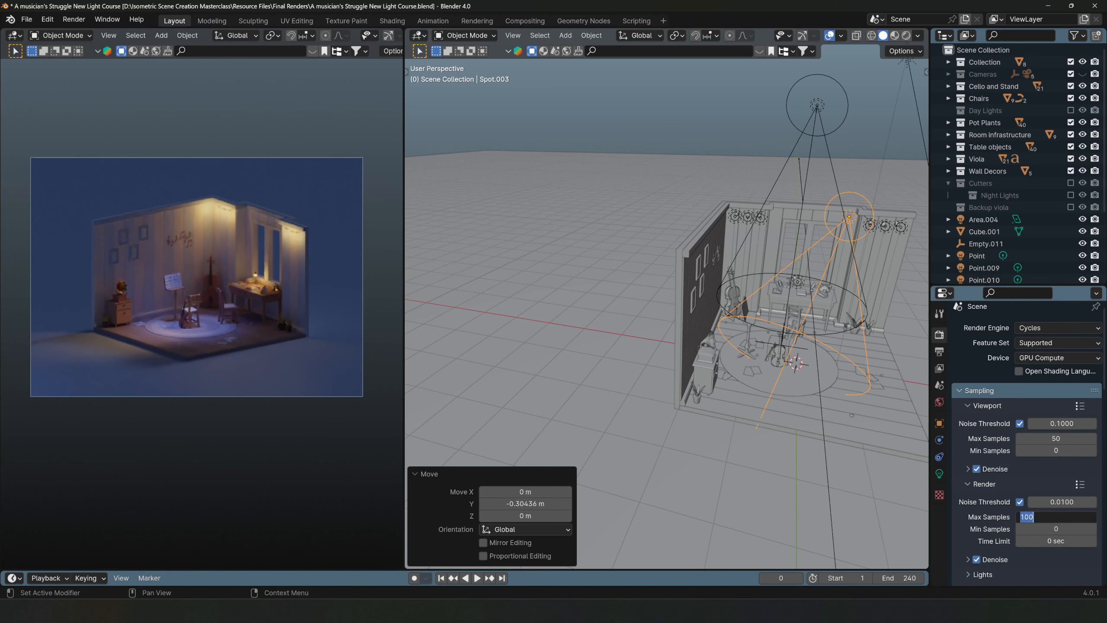
text(512)
key(Return)
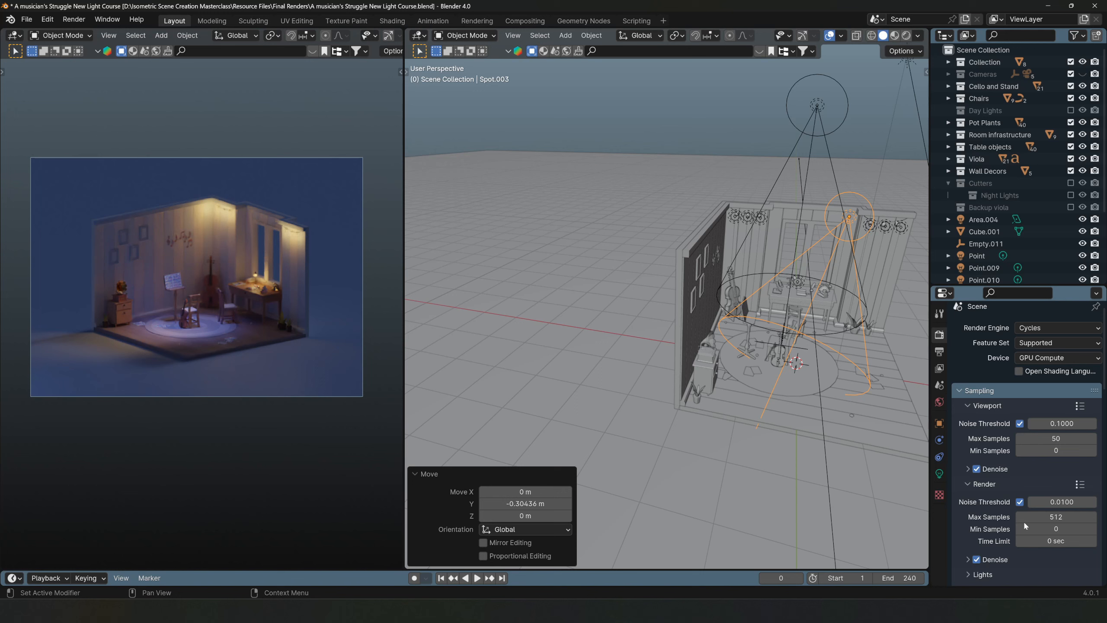
Step: Choose the Medium High Contrast look in the scene's colour management
scroll(1009, 508, down, 15)
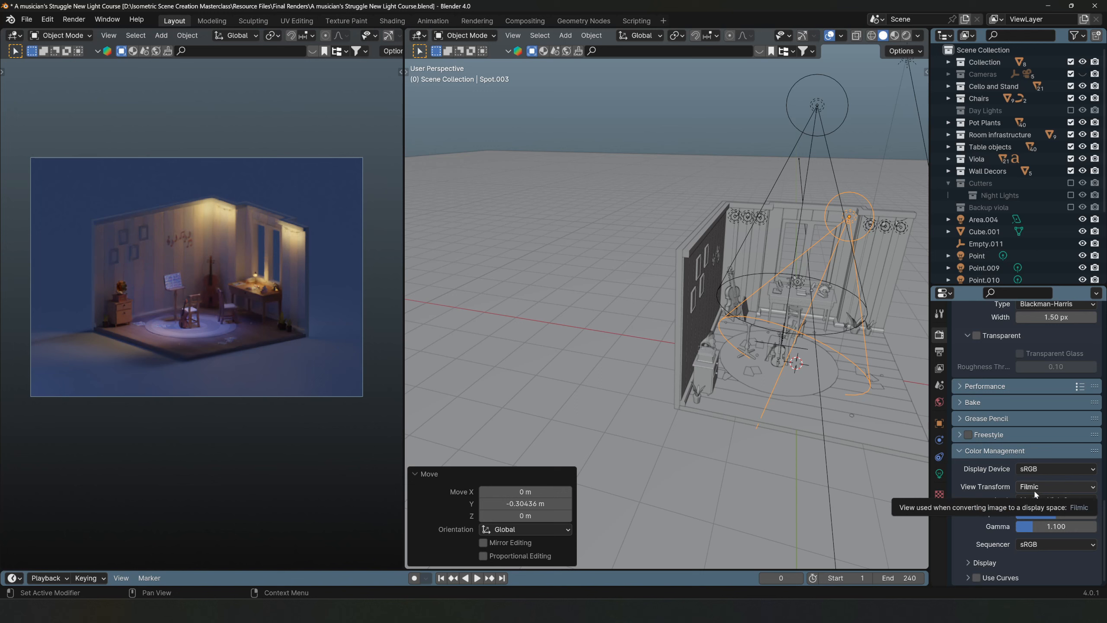
click(1063, 500)
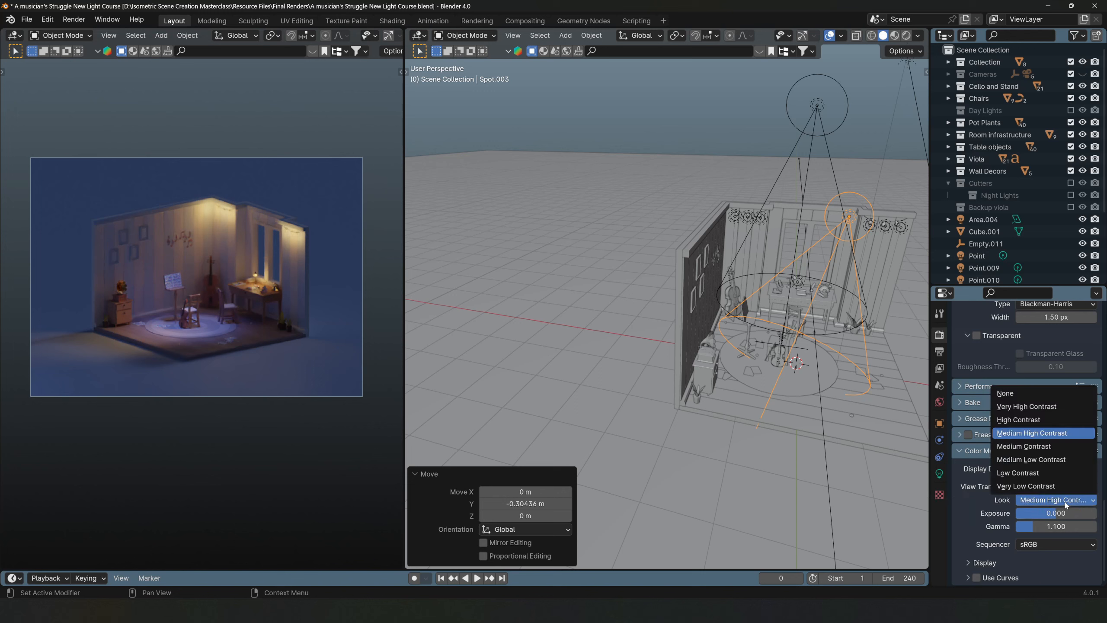
click(1035, 434)
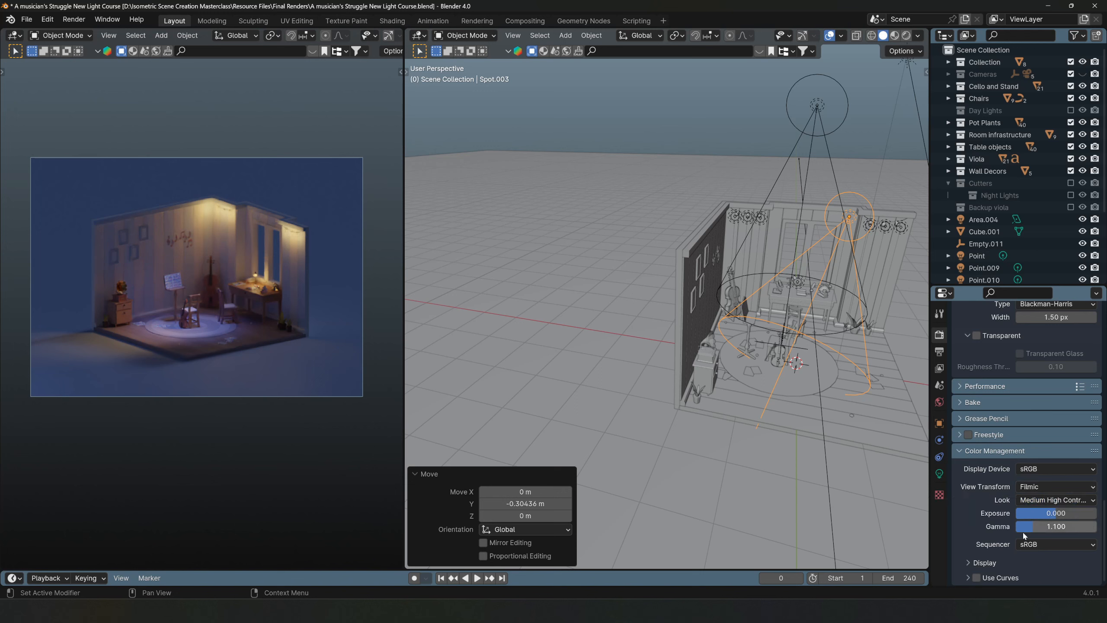
Step: Try a gamma of 1 to compare the midtones, and set gamma back to 1.1
click(1053, 526)
text(1)
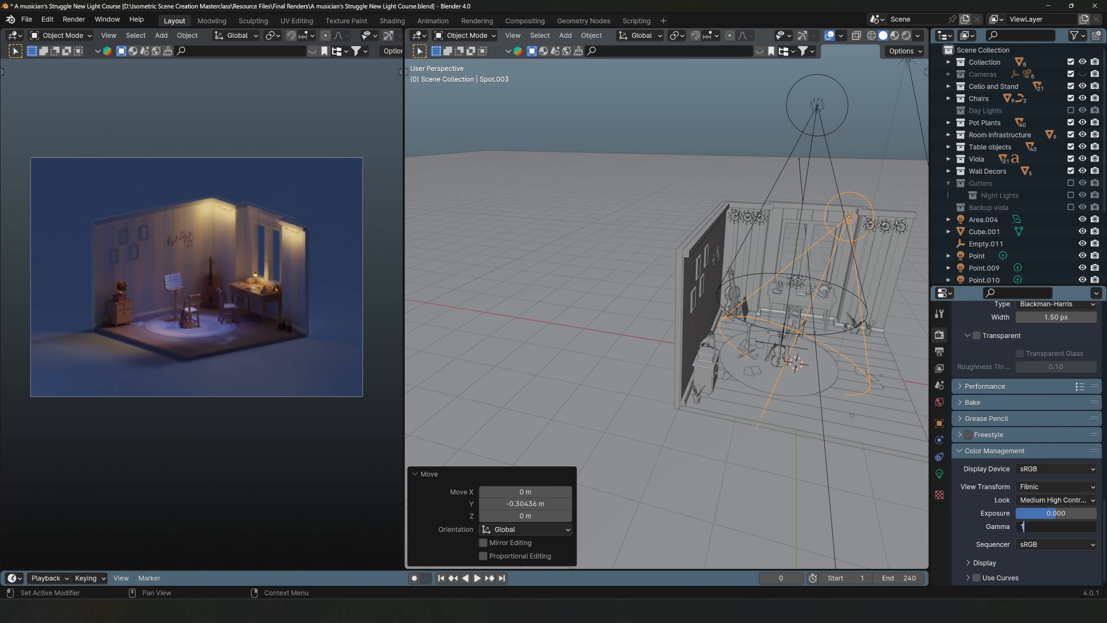
key(Return)
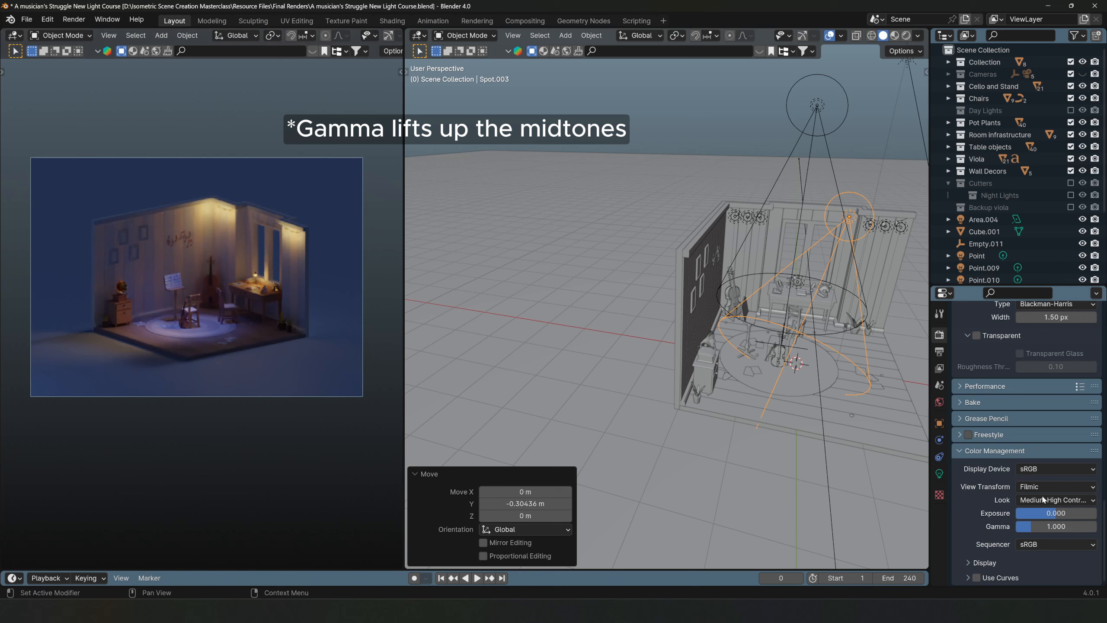
click(1050, 526)
text(1.1)
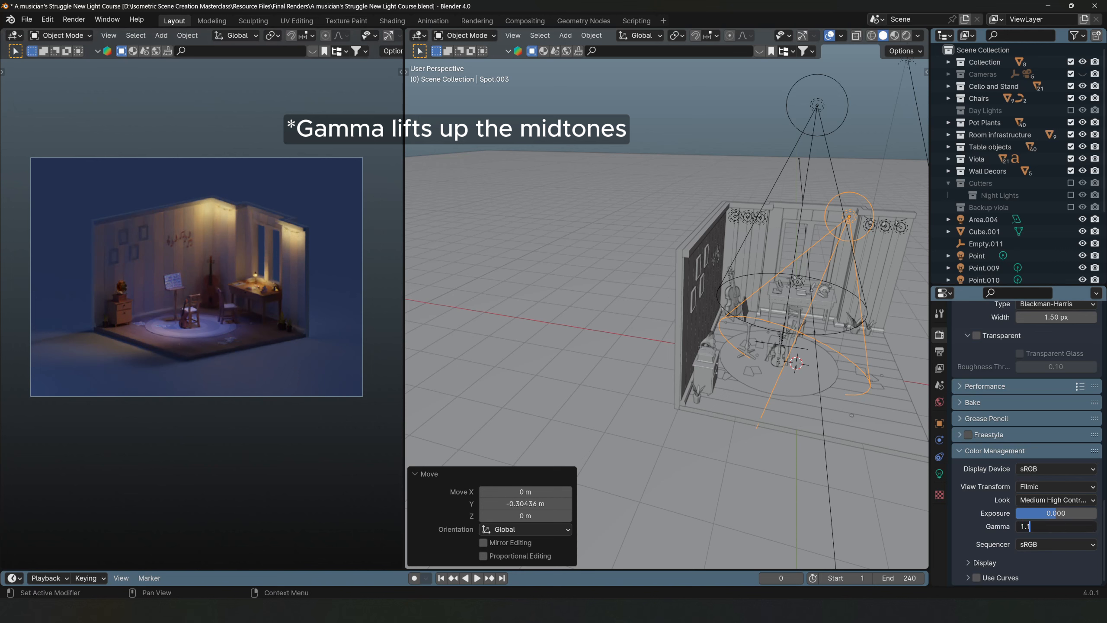
key(Return)
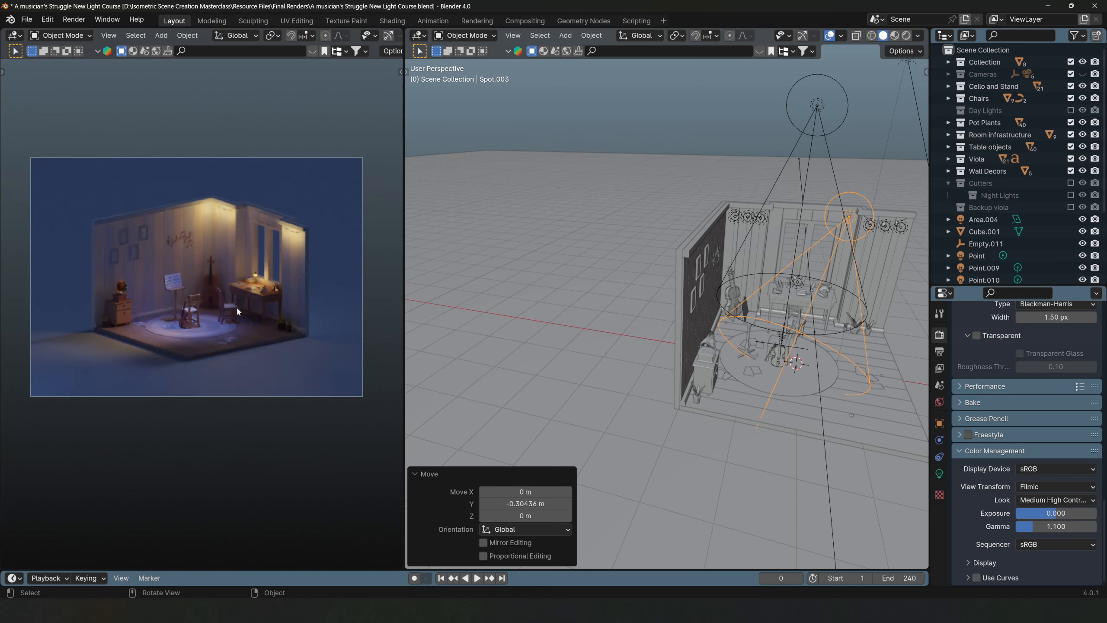
Step: Render the final image of the night scene and return to the main scene window
key(F12)
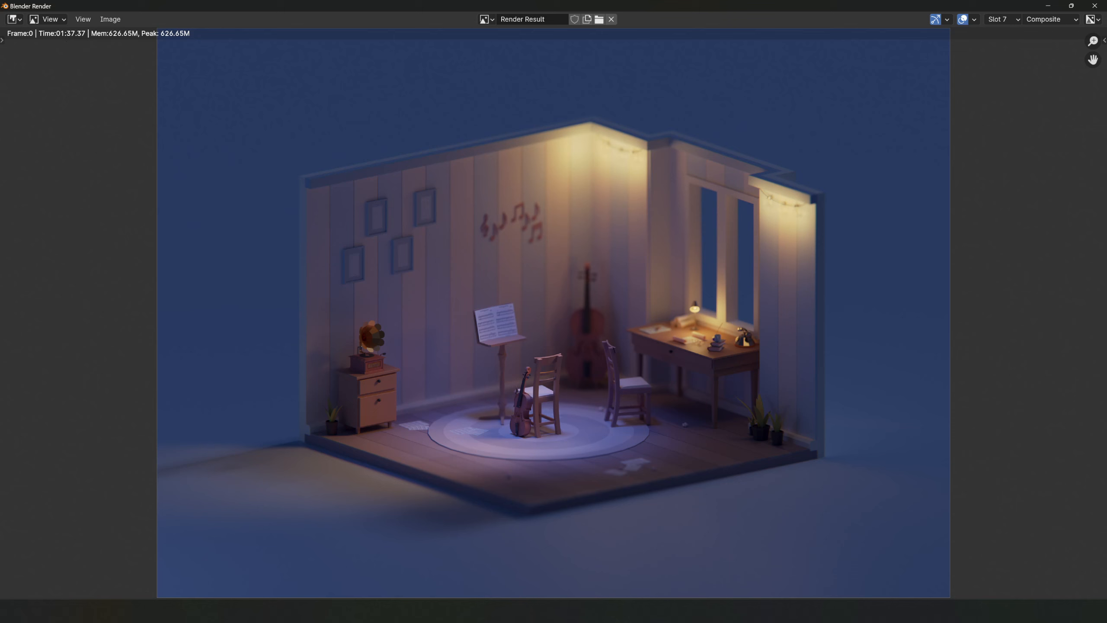
mouse_move(644, 610)
click(613, 562)
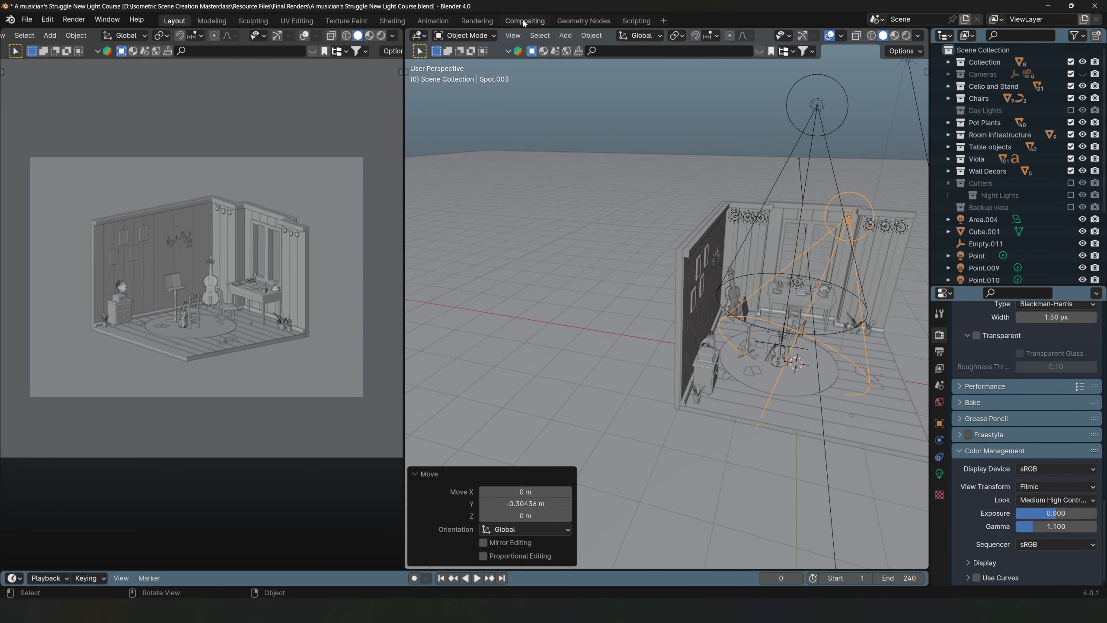